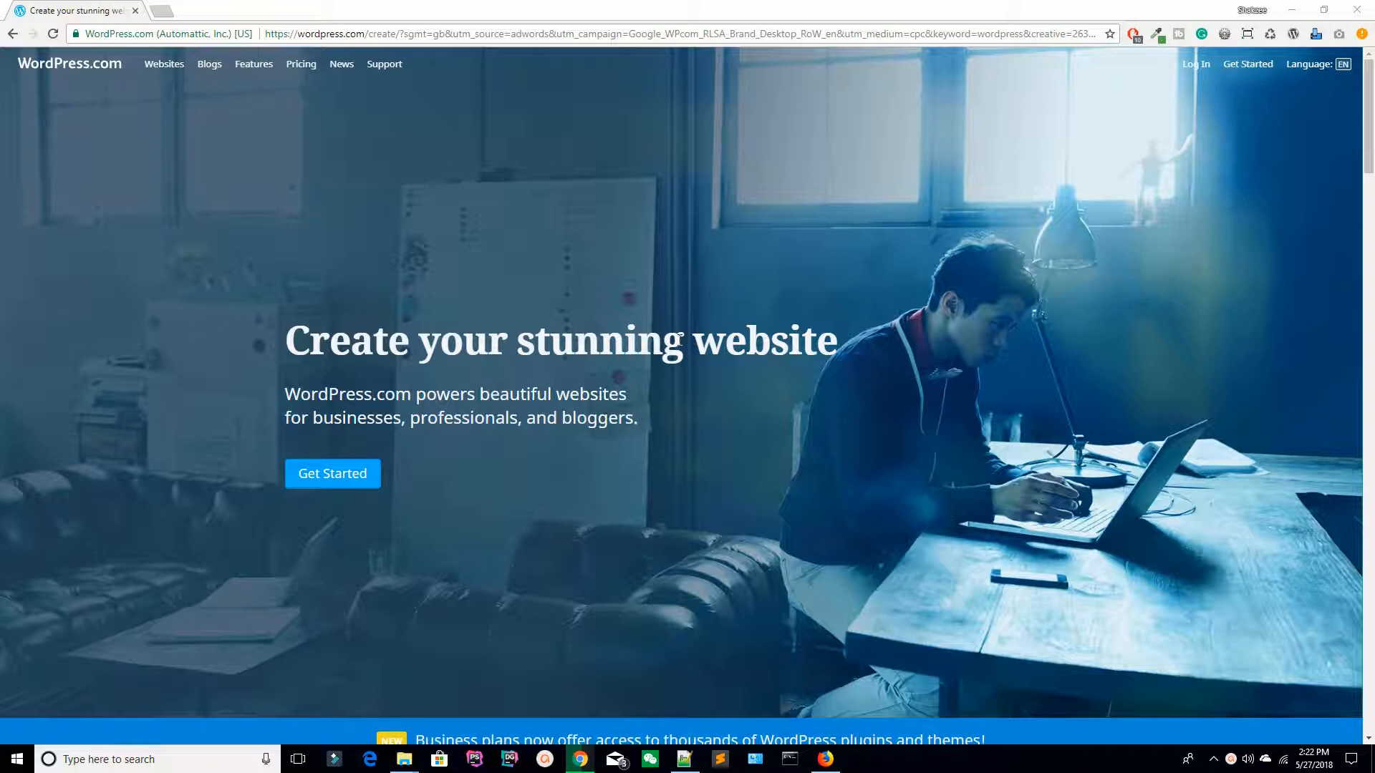
# Step: In a new tab, search Google for 'wordpress' and close the original WordPress.com tab
pyautogui.click(165, 4)
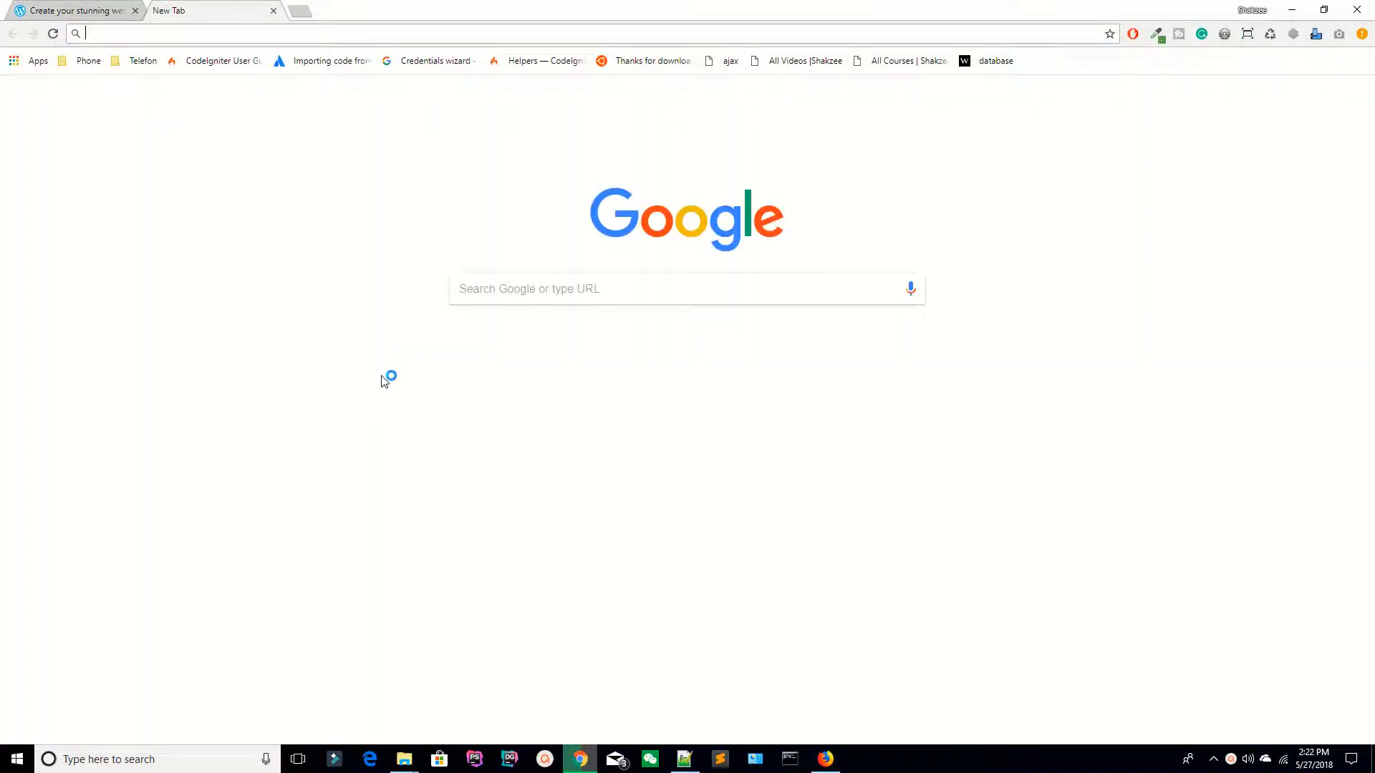
pyautogui.write('googl')
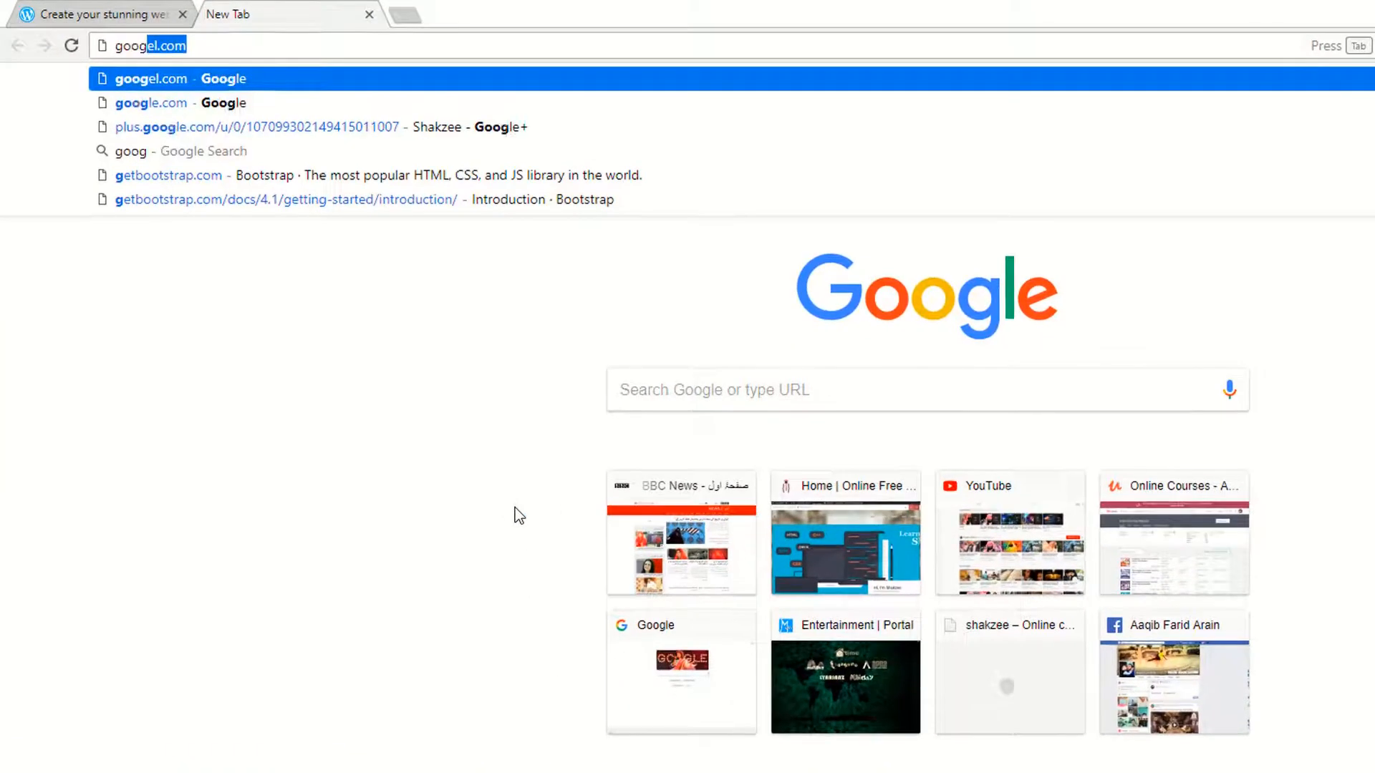
pyautogui.press('Return')
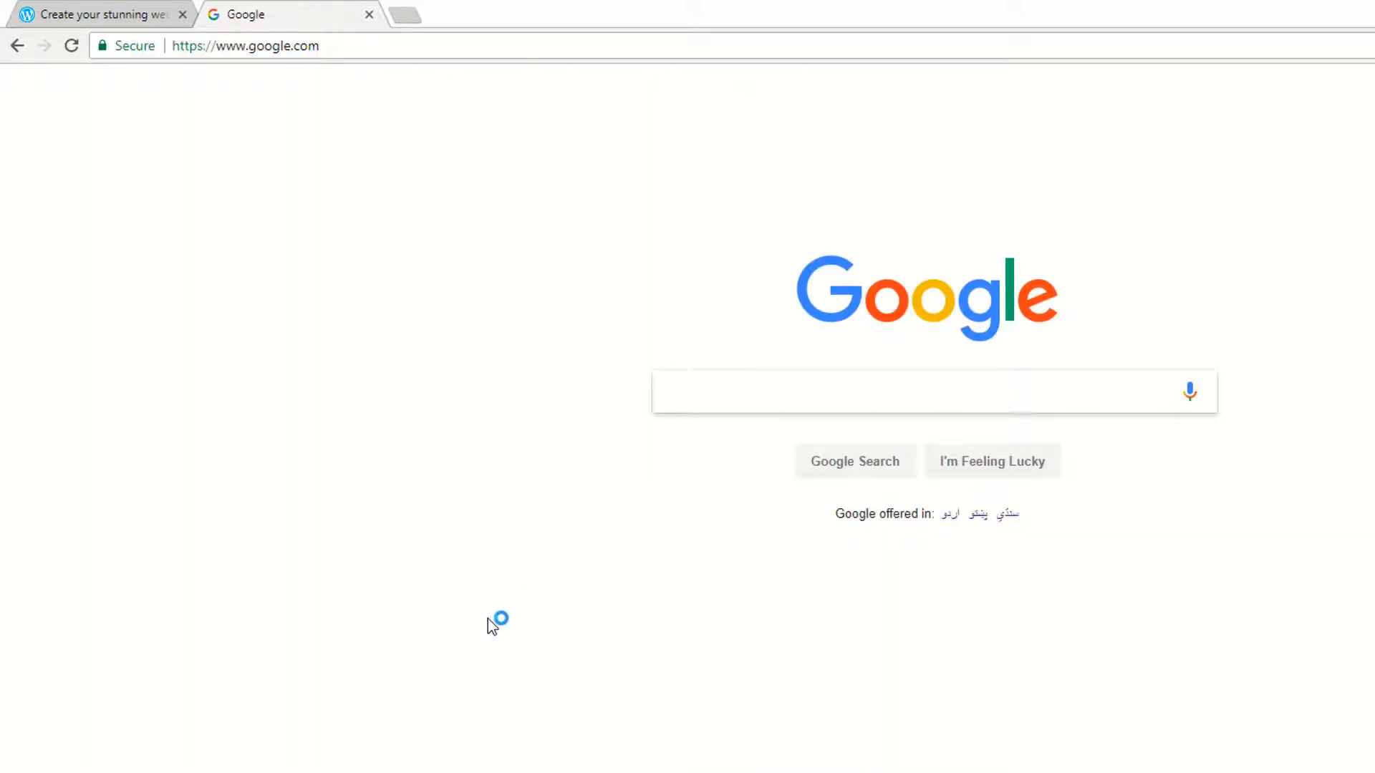
pyautogui.write('wordpress')
pyautogui.press('Return')
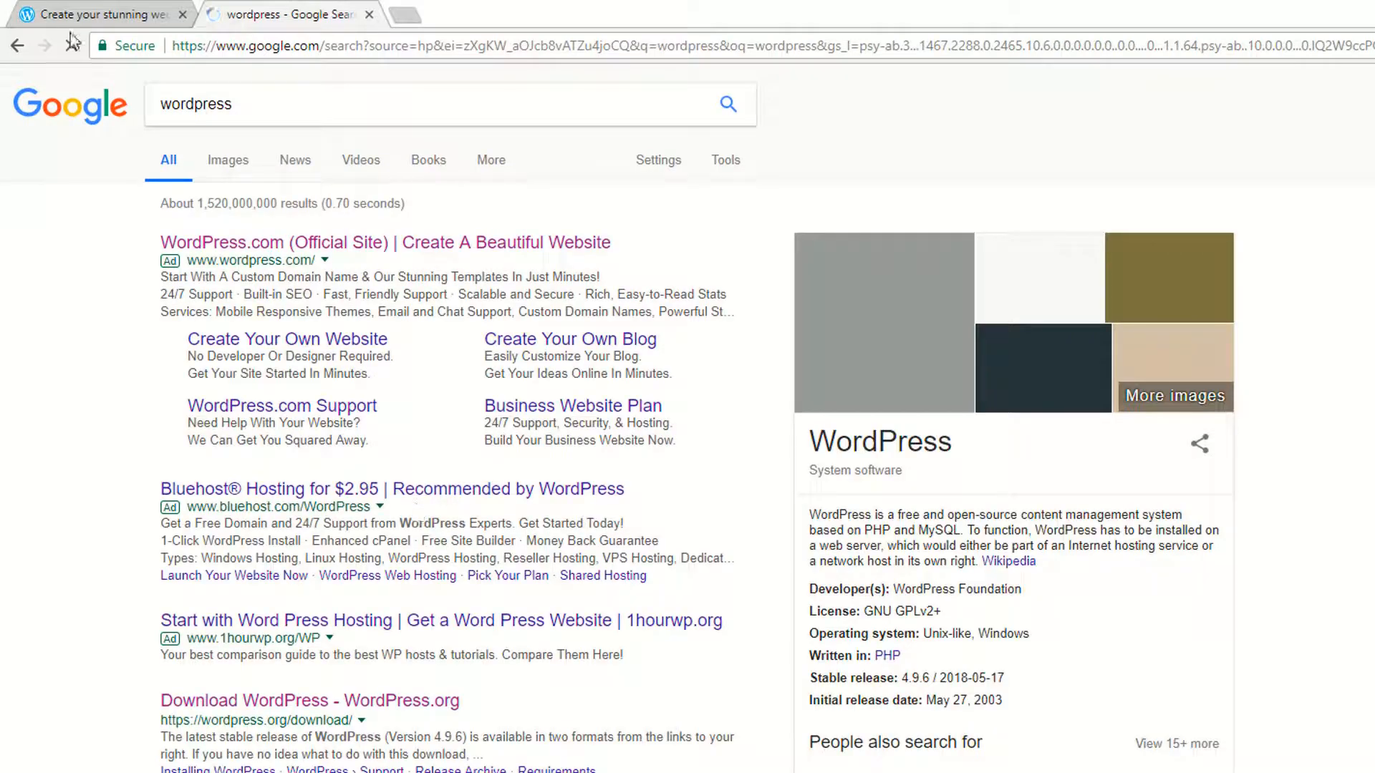
pyautogui.click(119, 11)
pyautogui.click(182, 15)
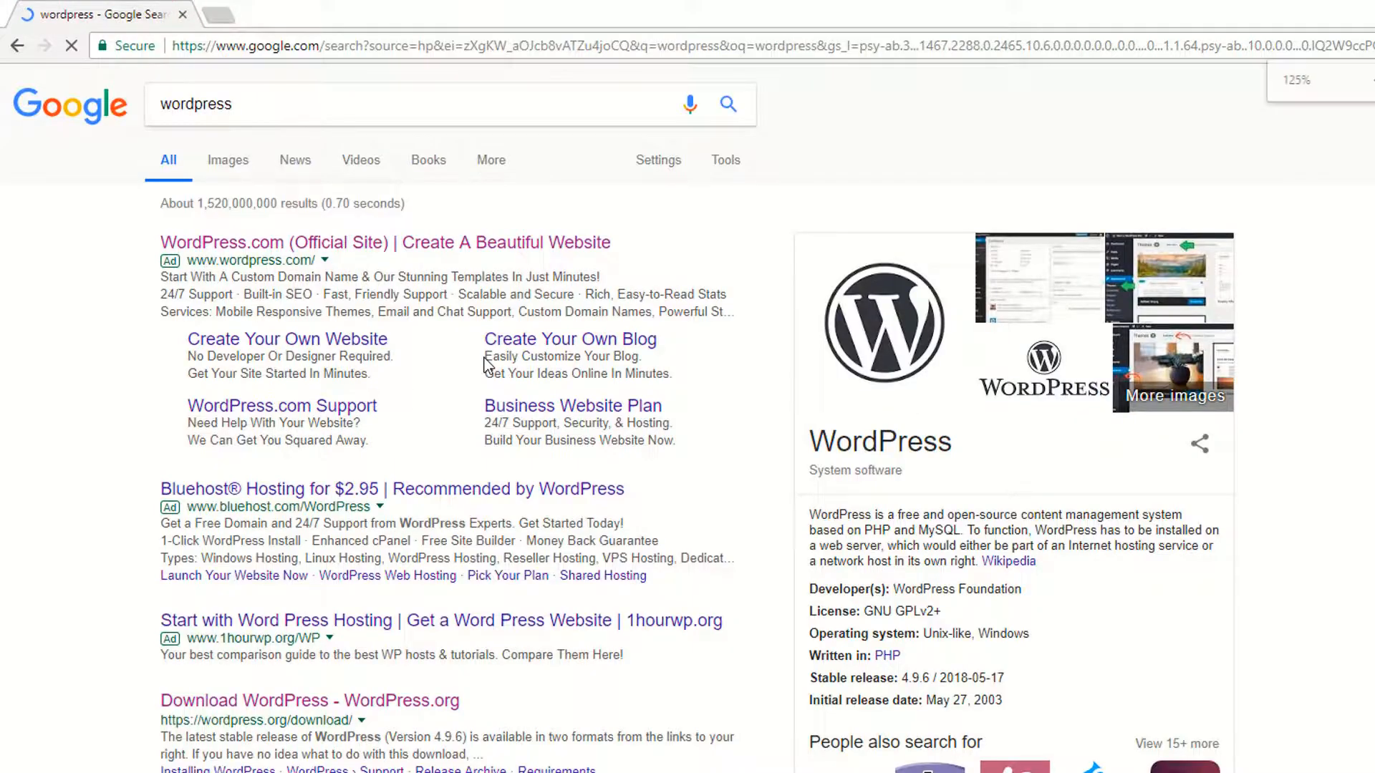
# Step: Zoom results to 125% and open the WordPress.com ad and Download WordPress result in background tabs
pyautogui.hotkey('ctrl', '+')
pyautogui.hotkey('ctrl', '+')
pyautogui.scroll(-5, 123, 372)
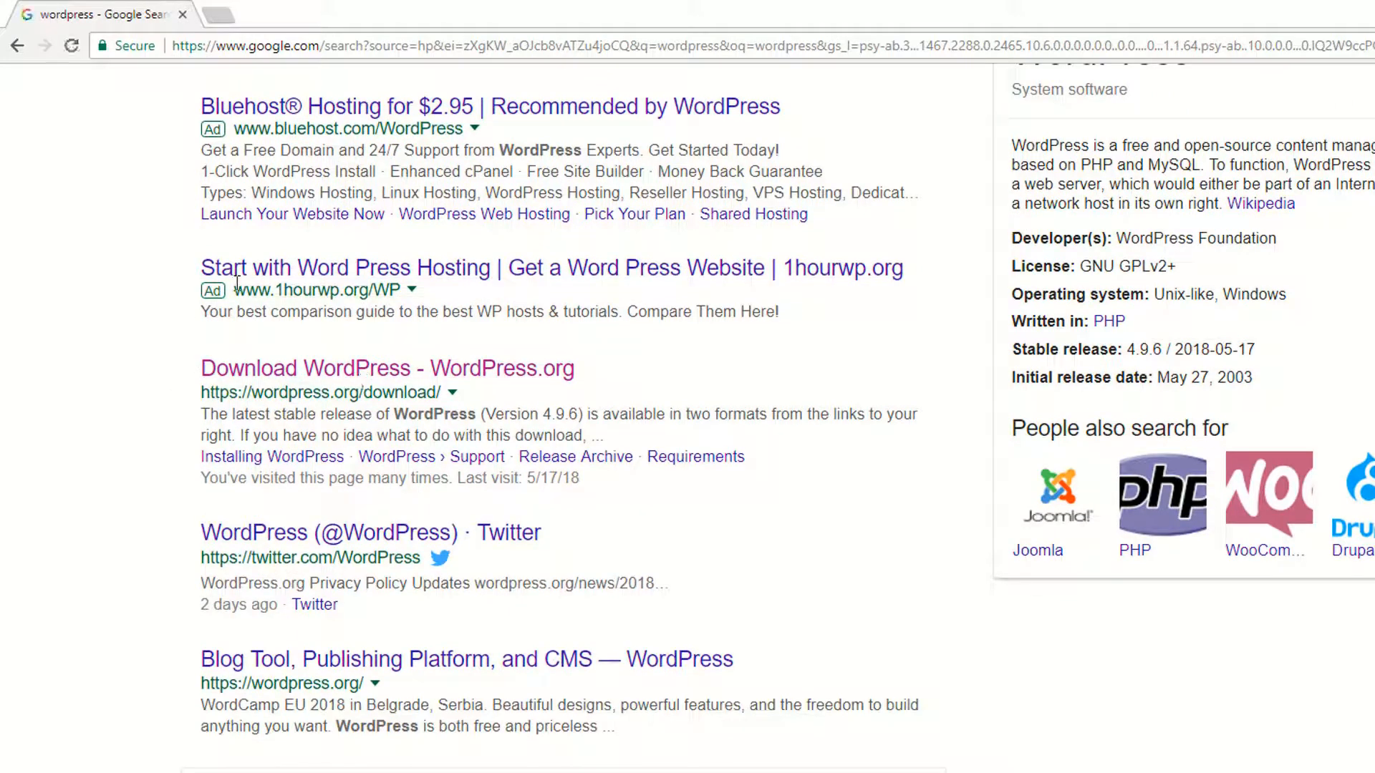
pyautogui.scroll(-1, 96, 389)
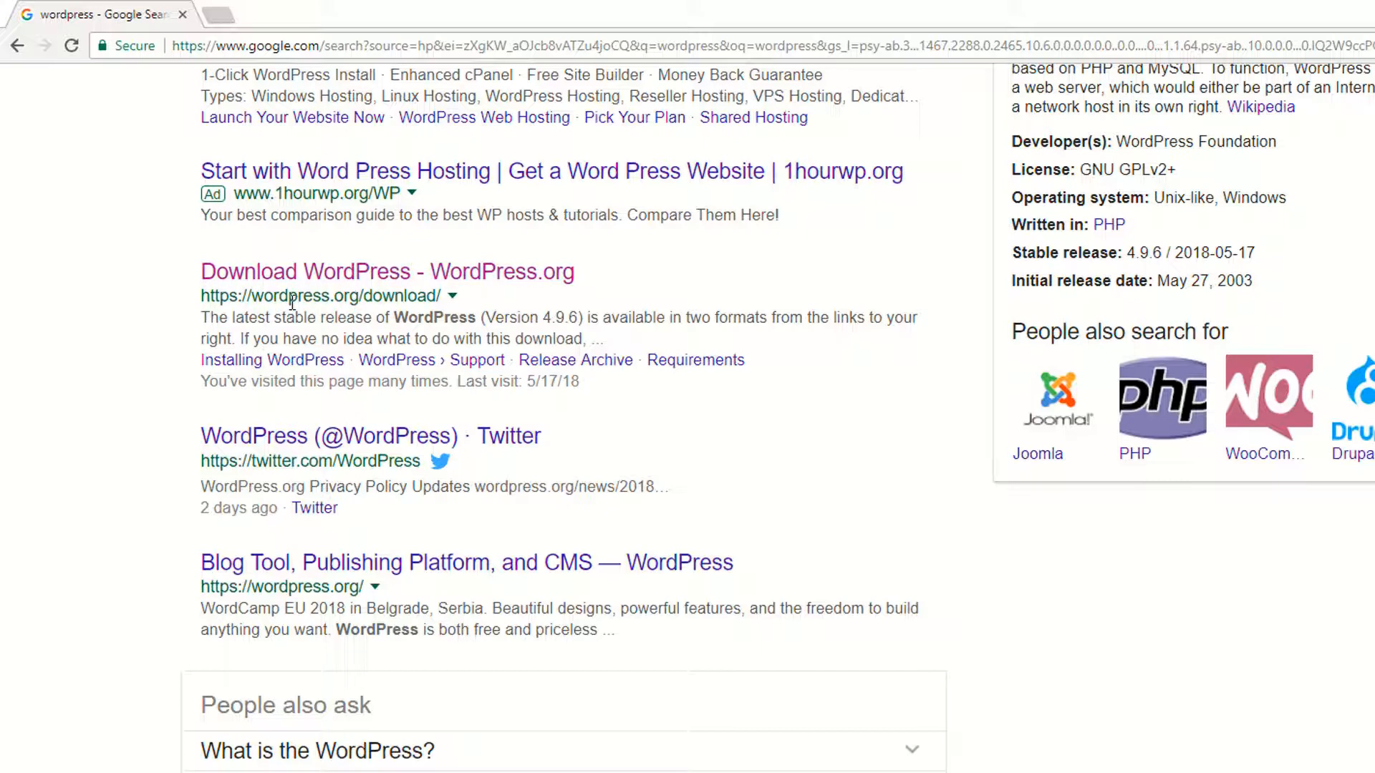
pyautogui.moveTo(201, 294); pyautogui.dragTo(358, 298)
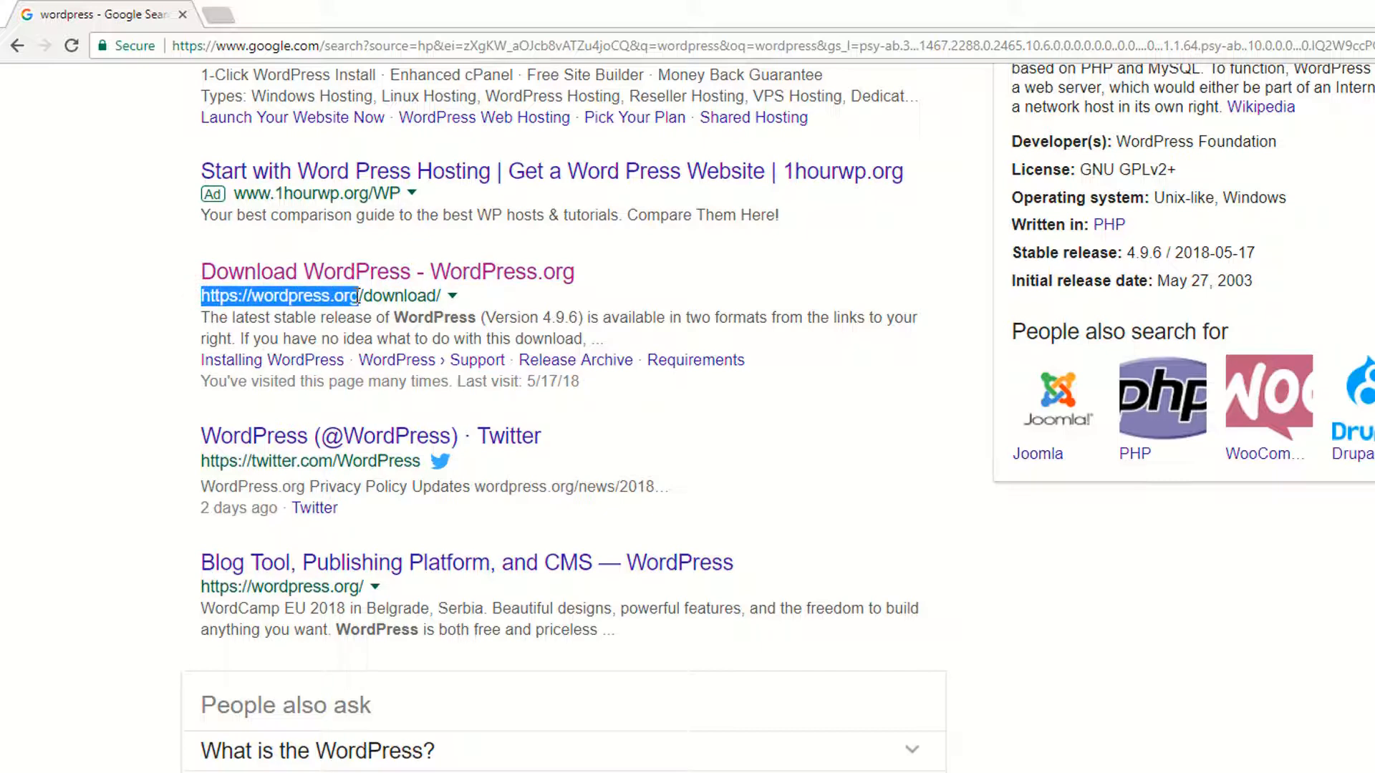
pyautogui.scroll(6, 105, 406)
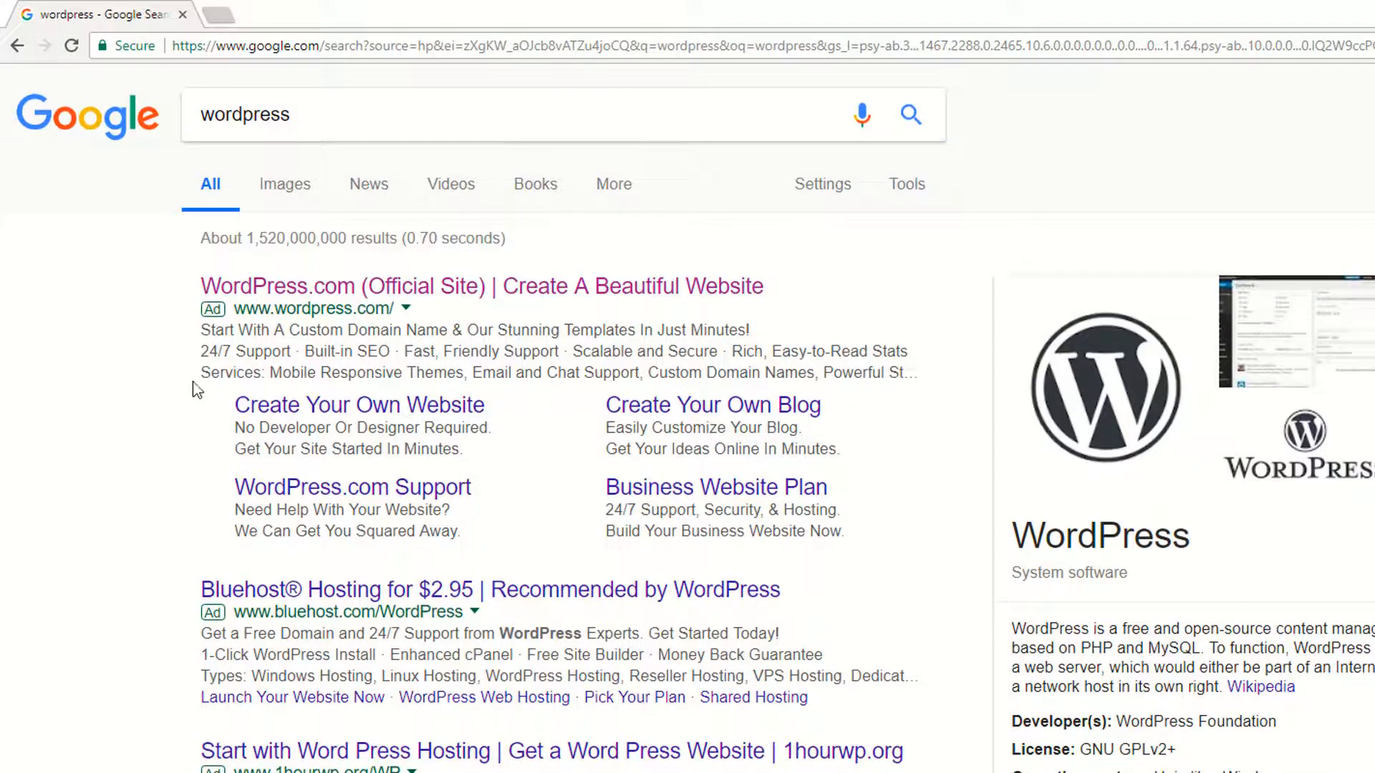
pyautogui.scroll(-2, 3, 430)
pyautogui.click(7, 442)
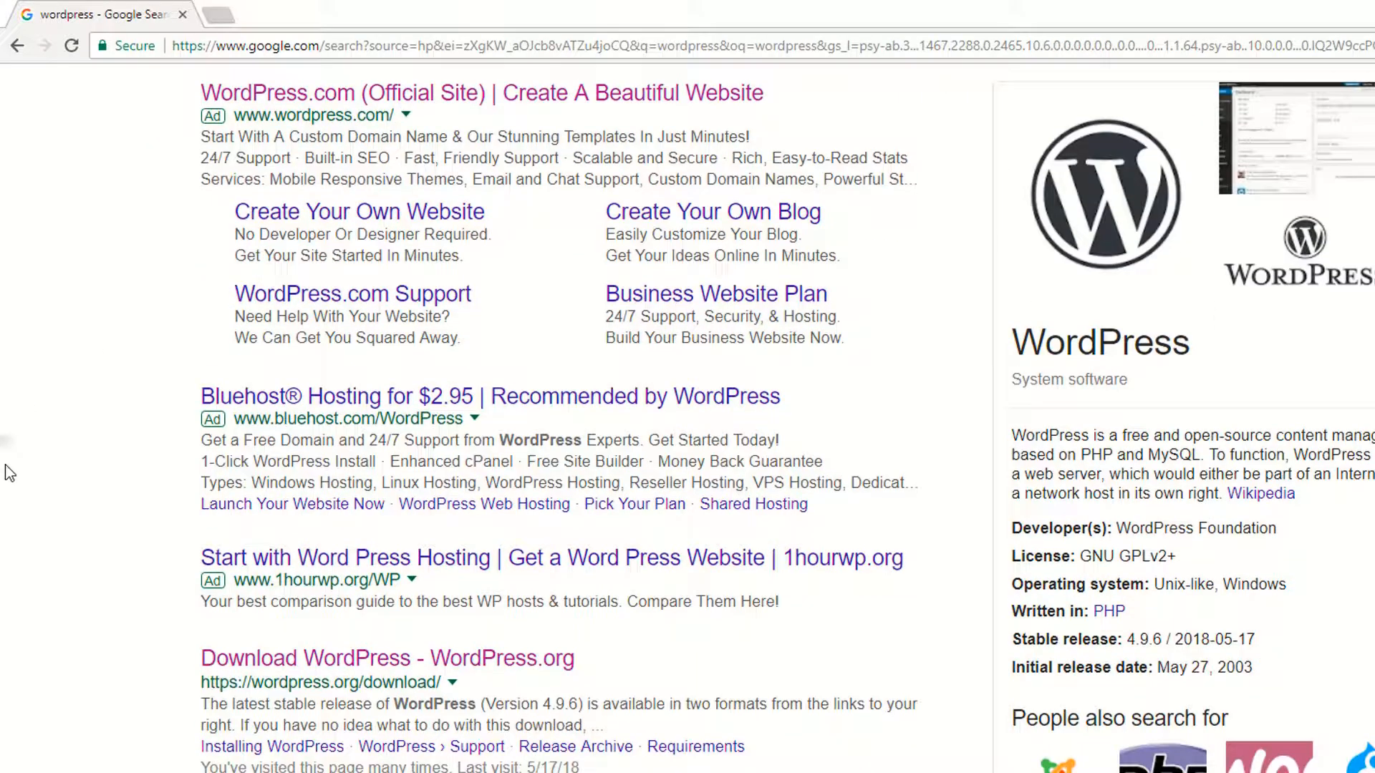
pyautogui.scroll(2, 7, 479)
pyautogui.middleClick(308, 286)
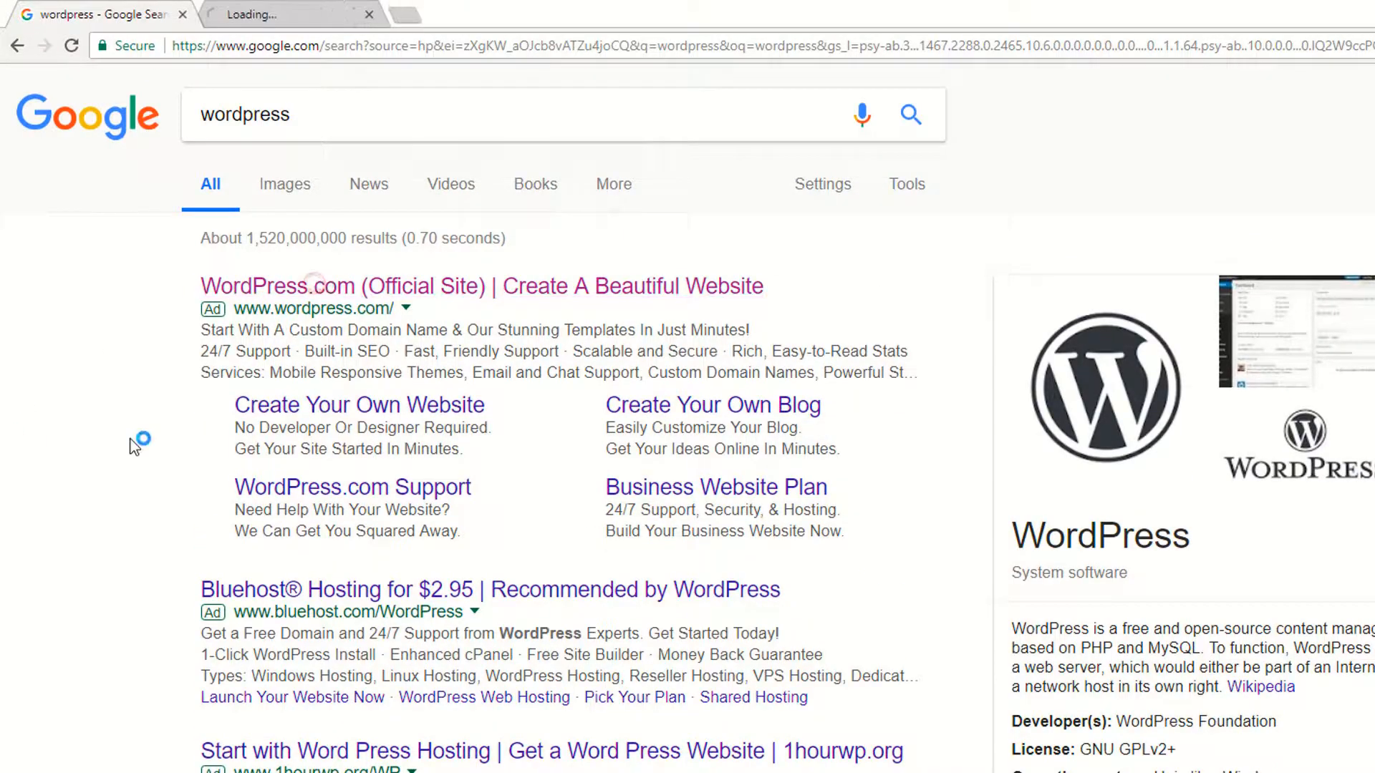
pyautogui.scroll(-3, 135, 444)
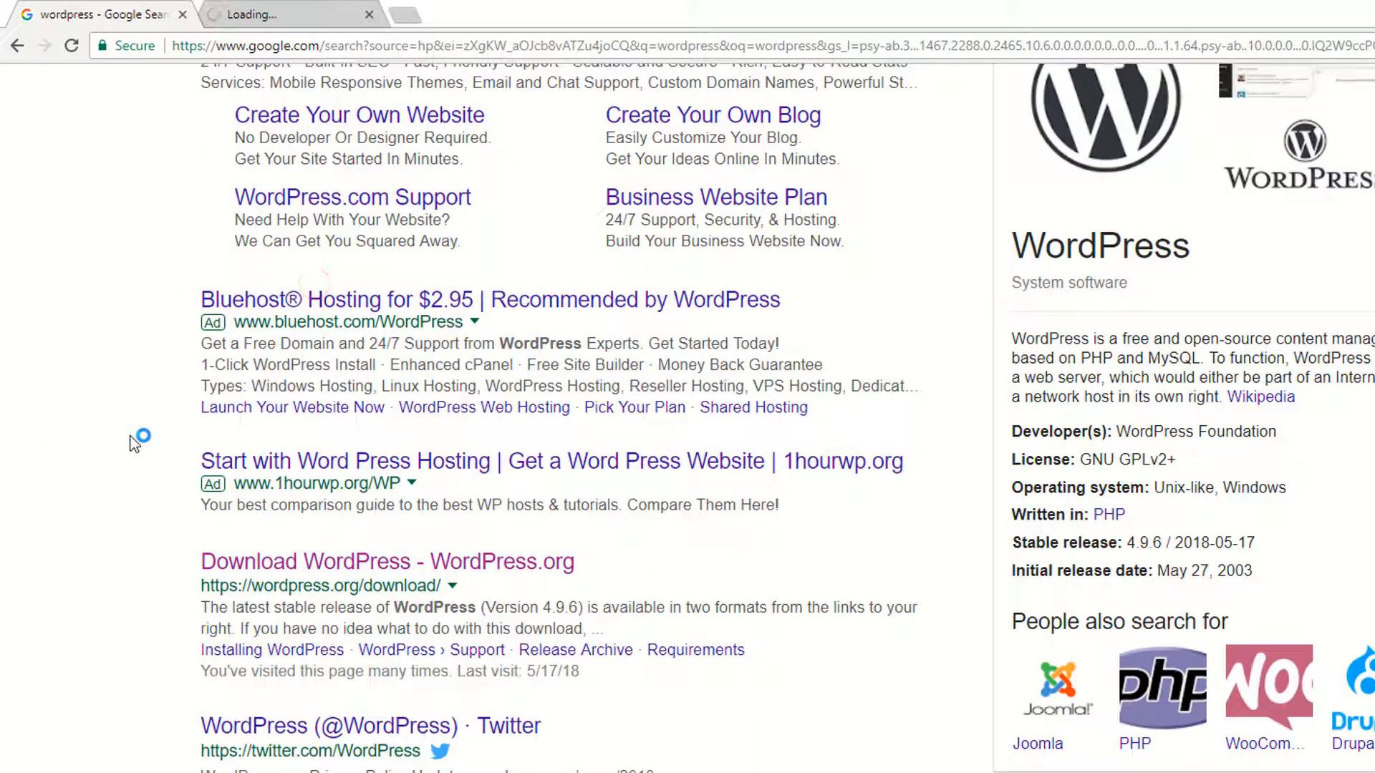
pyautogui.middleClick(325, 563)
# Step: Check both new tabs and move the WordPress.com tab after the Download WordPress tab
pyautogui.click(439, 10)
pyautogui.click(304, 9)
pyautogui.click(476, 14)
pyautogui.click(290, 10)
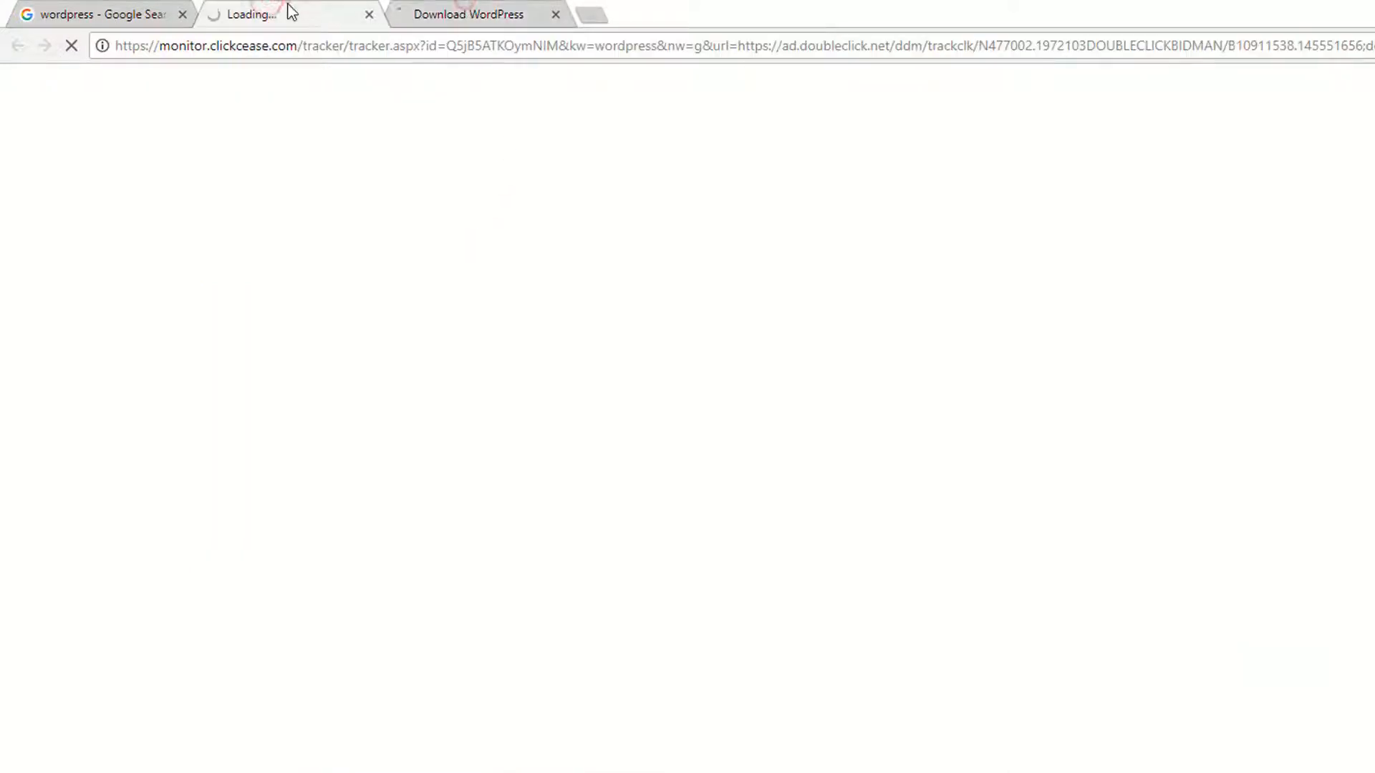
pyautogui.click(429, 14)
pyautogui.moveTo(255, 10); pyautogui.dragTo(481, 18)
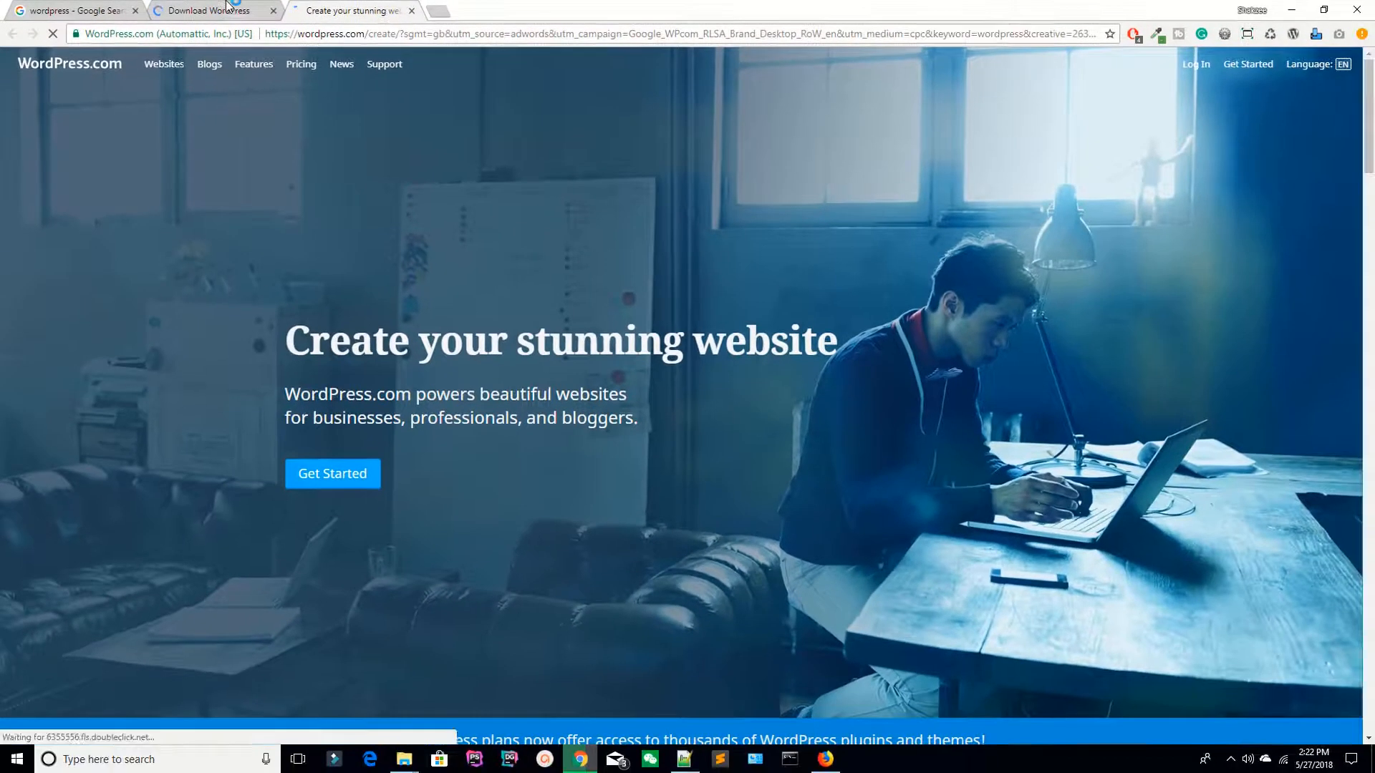
pyautogui.click(215, 11)
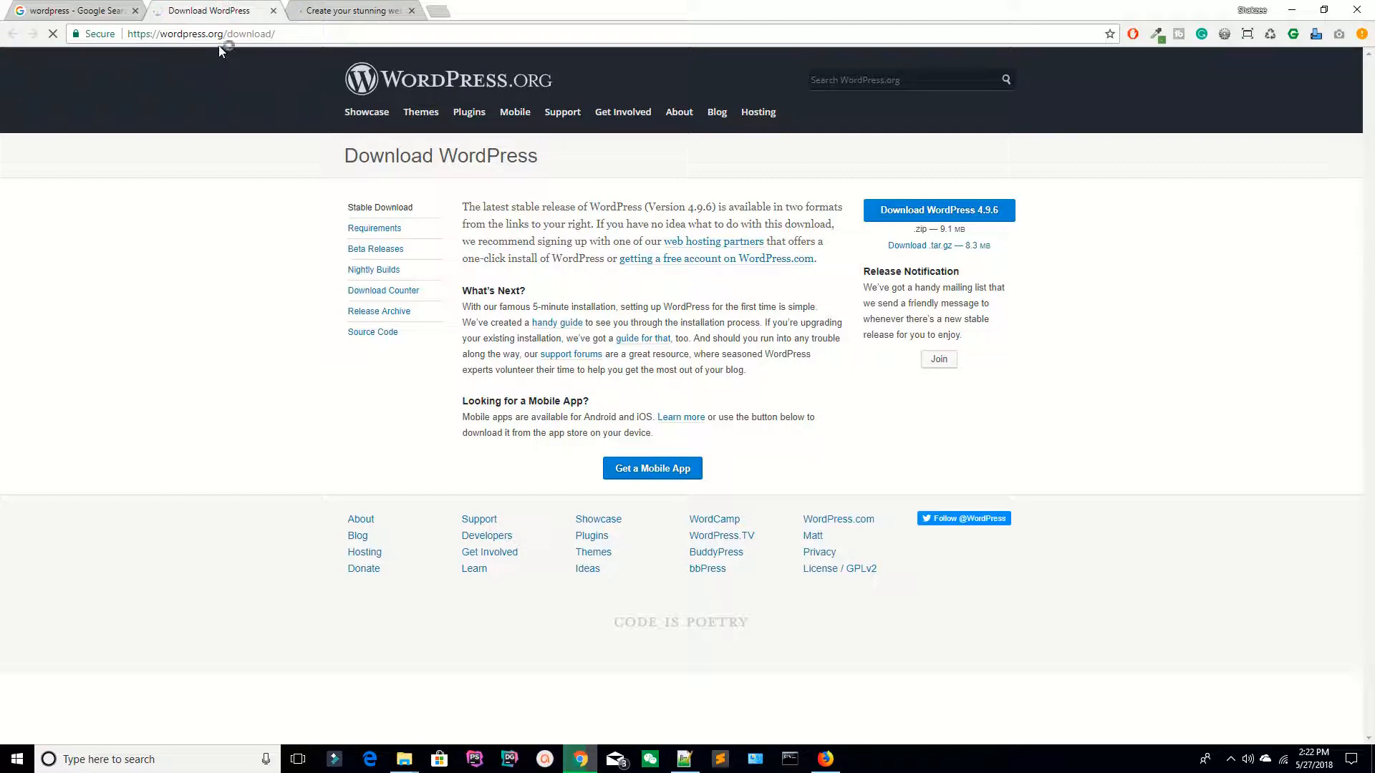
# Step: Compare the wordpress.org and wordpress.com addresses by highlighting each in the address bar
pyautogui.moveTo(223, 33); pyautogui.dragTo(127, 33)
pyautogui.click(315, 11)
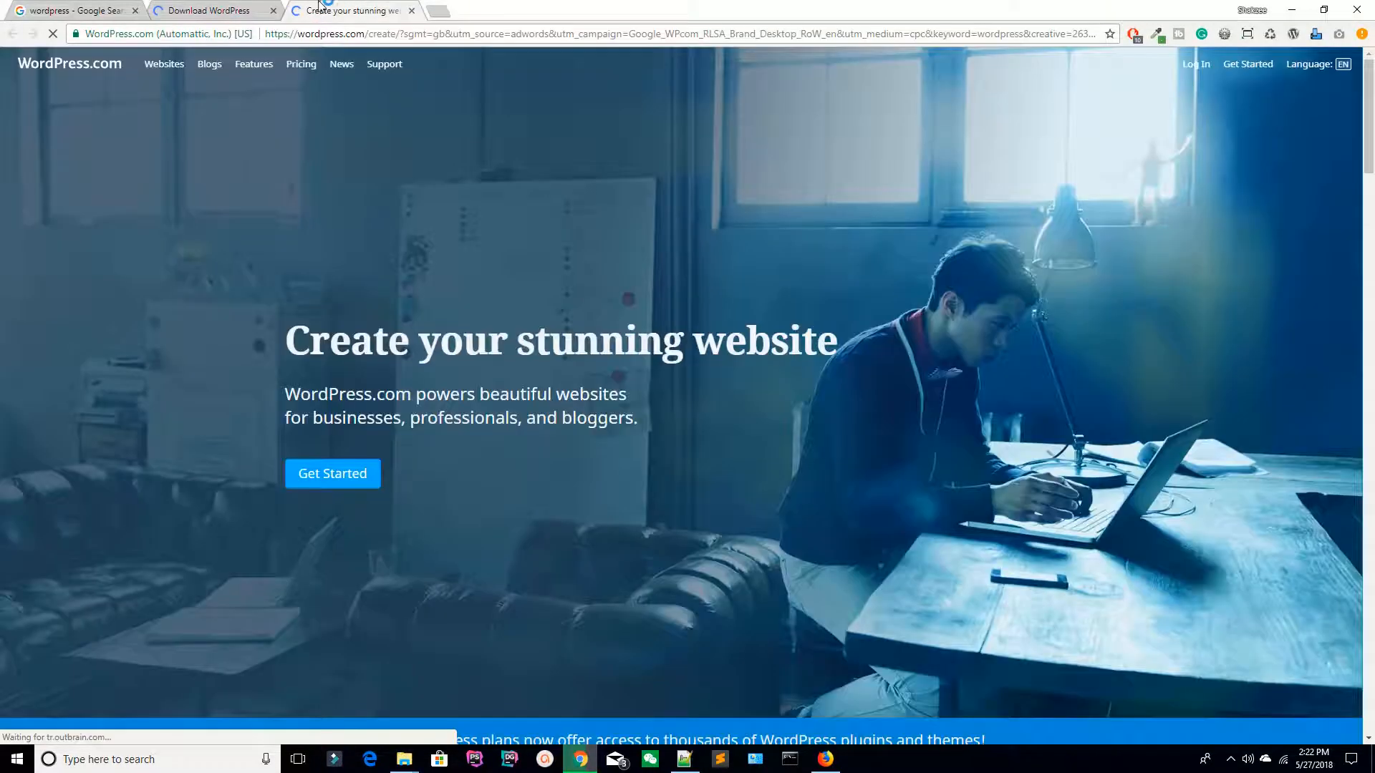
pyautogui.moveTo(369, 34); pyautogui.dragTo(254, 36)
pyautogui.click(244, 11)
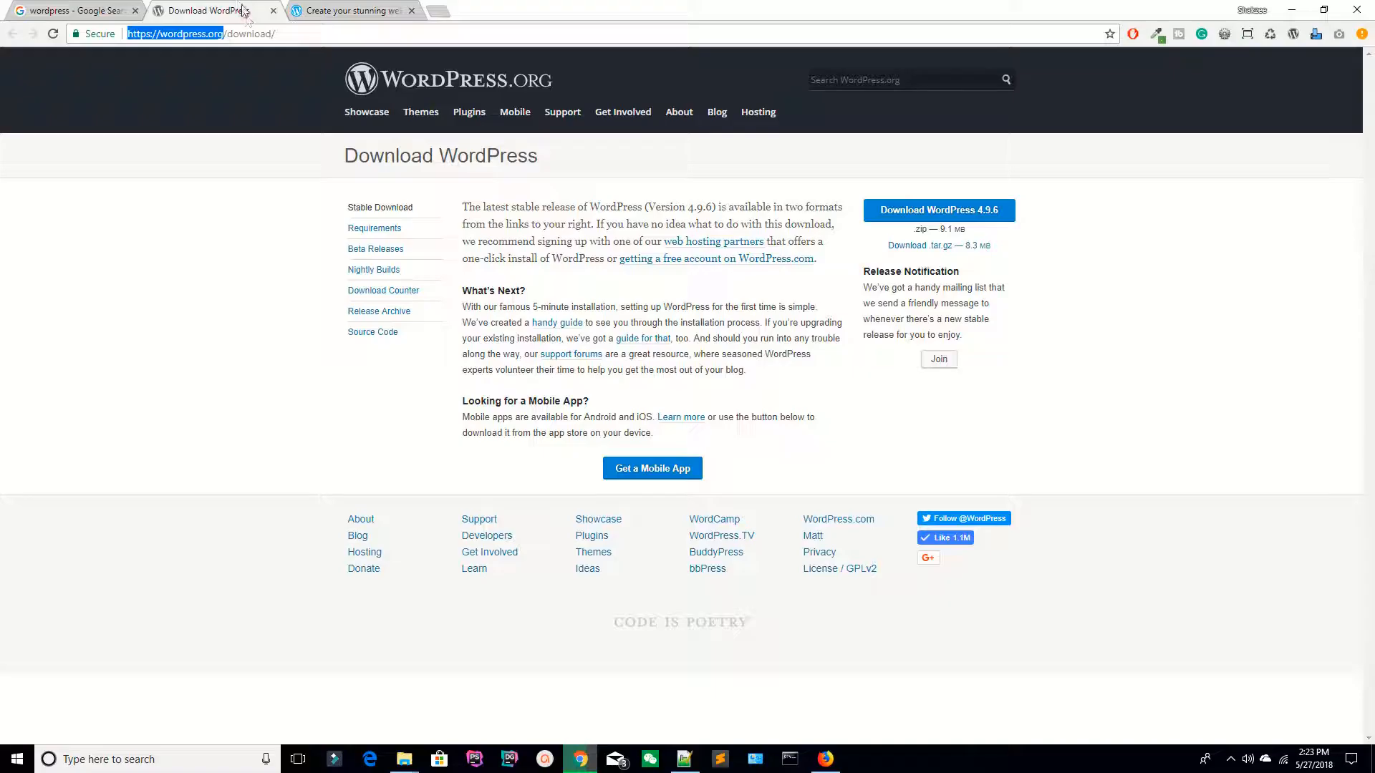
pyautogui.click(308, 7)
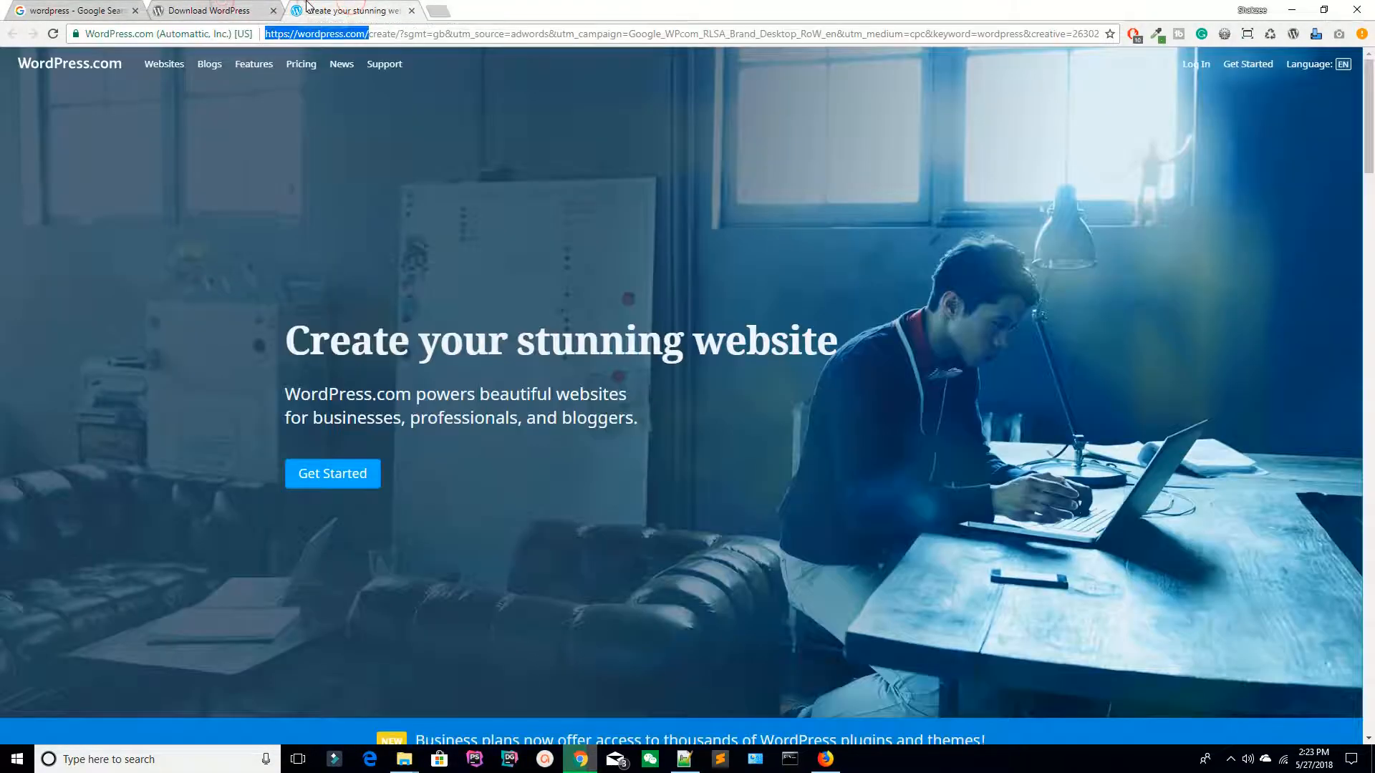
pyautogui.click(244, 11)
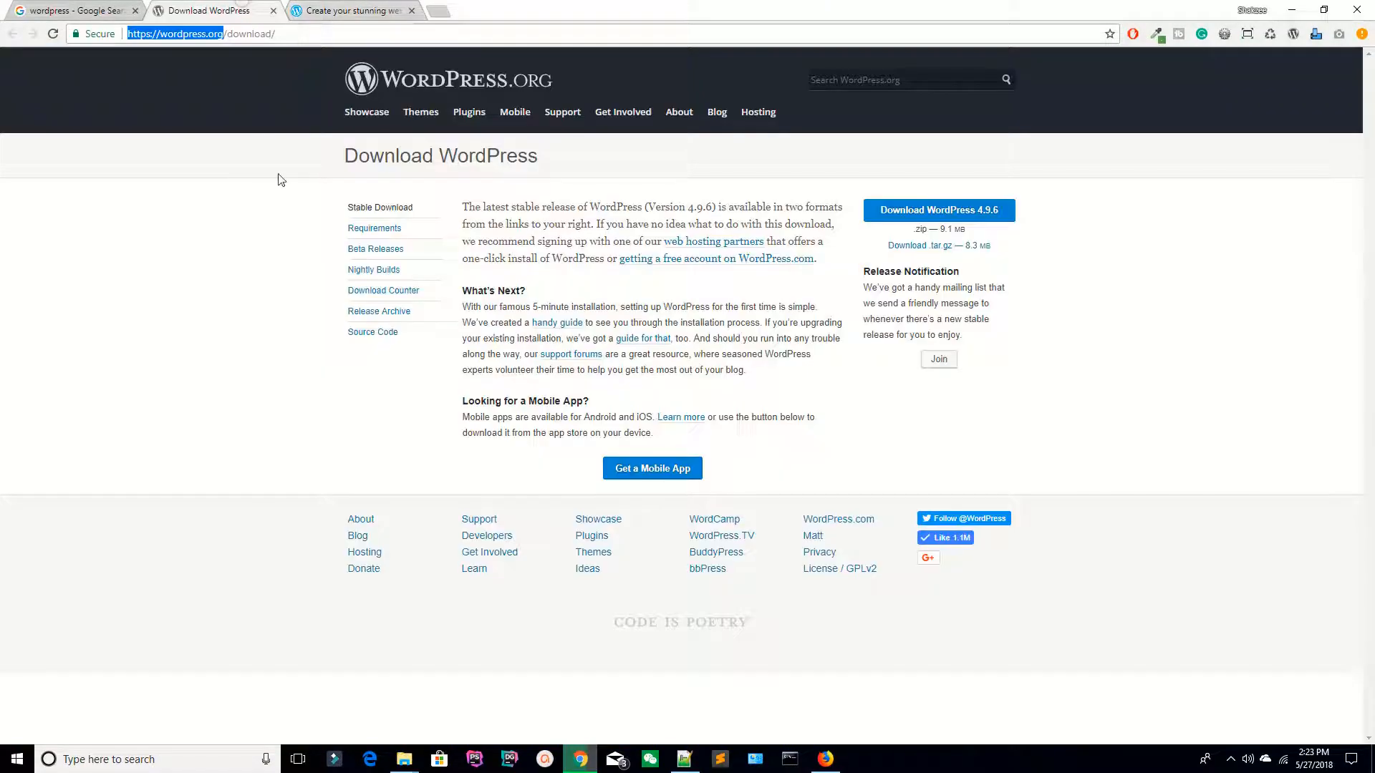
pyautogui.click(286, 238)
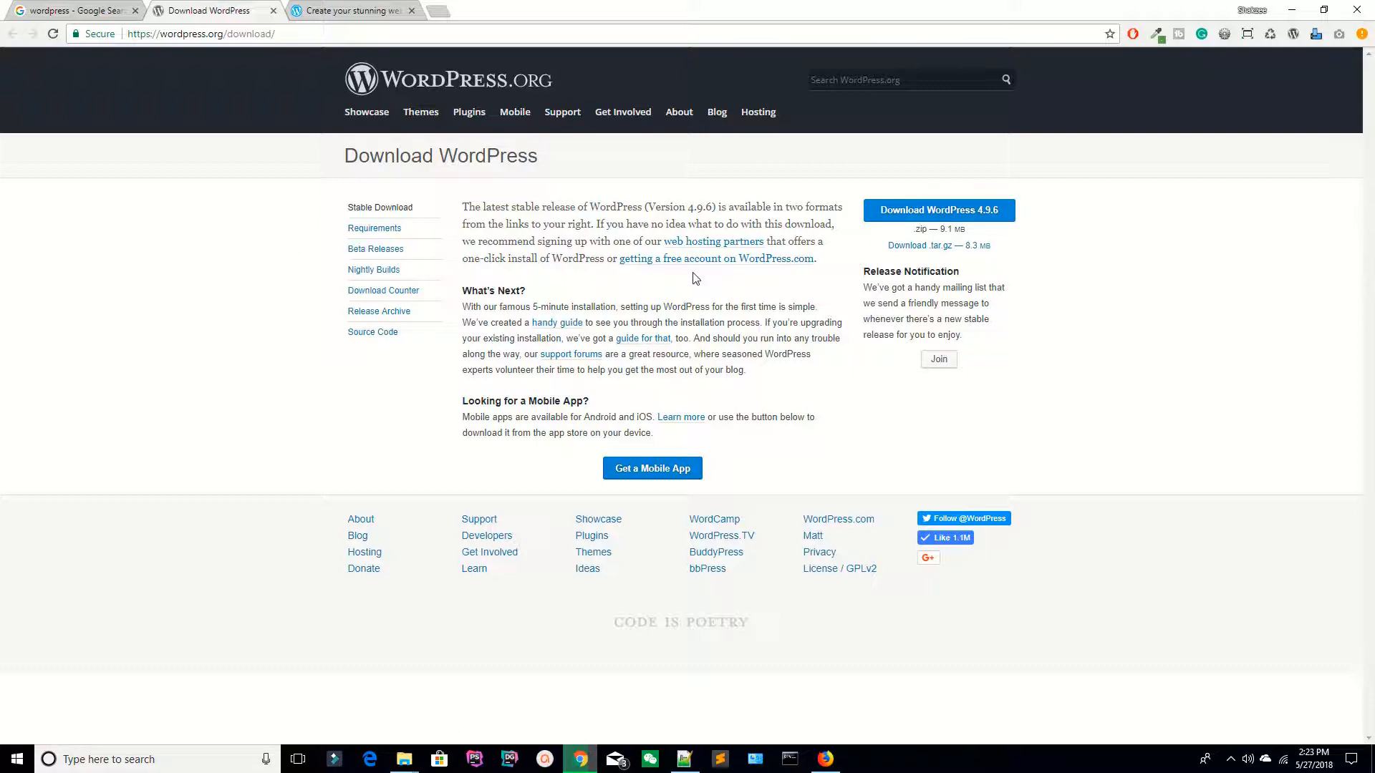
# Step: View the cookies set by the wordpress.org download page via its site information
pyautogui.click(232, 34)
pyautogui.click(77, 34)
pyautogui.click(152, 195)
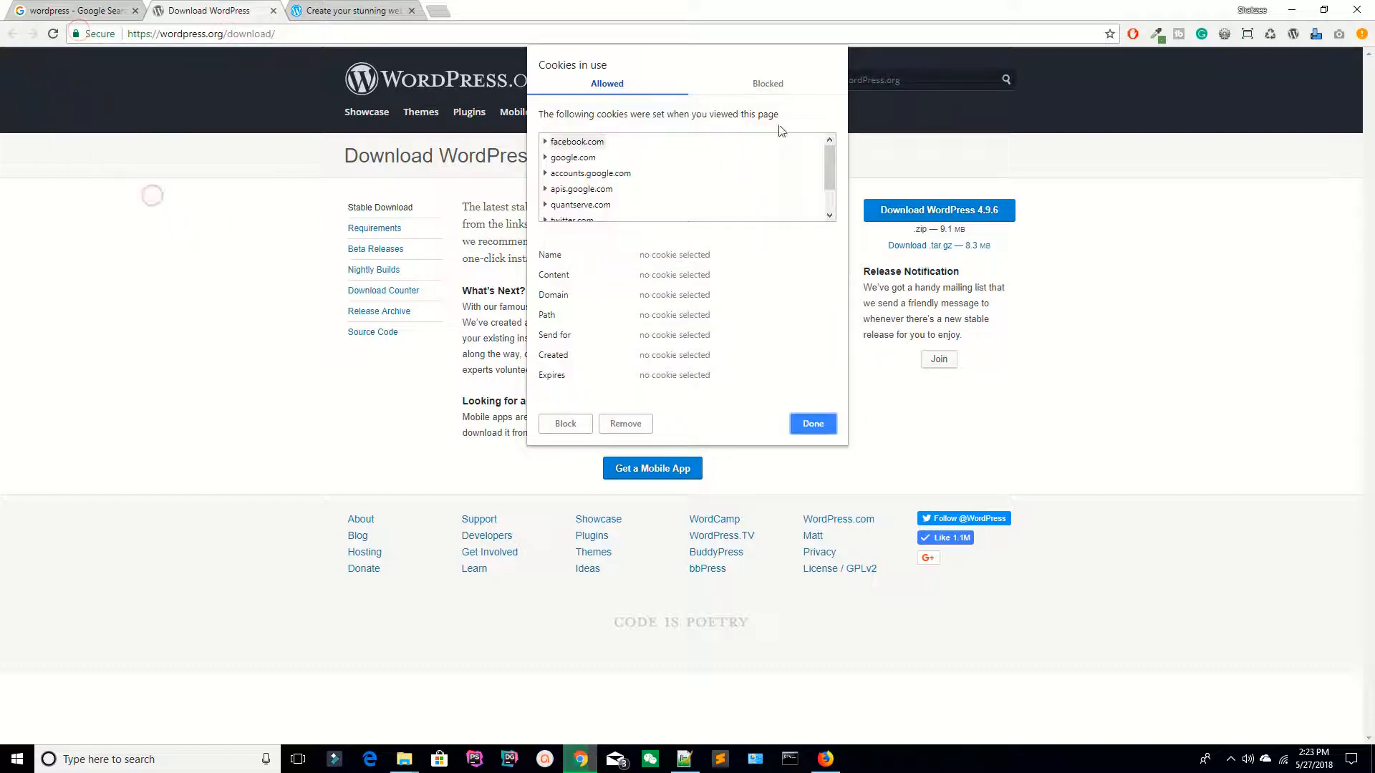
pyautogui.press('Escape')
# Step: Return to the WordPress.com landing page and highlight its 'Create your stunning website' heading
pyautogui.click(365, 10)
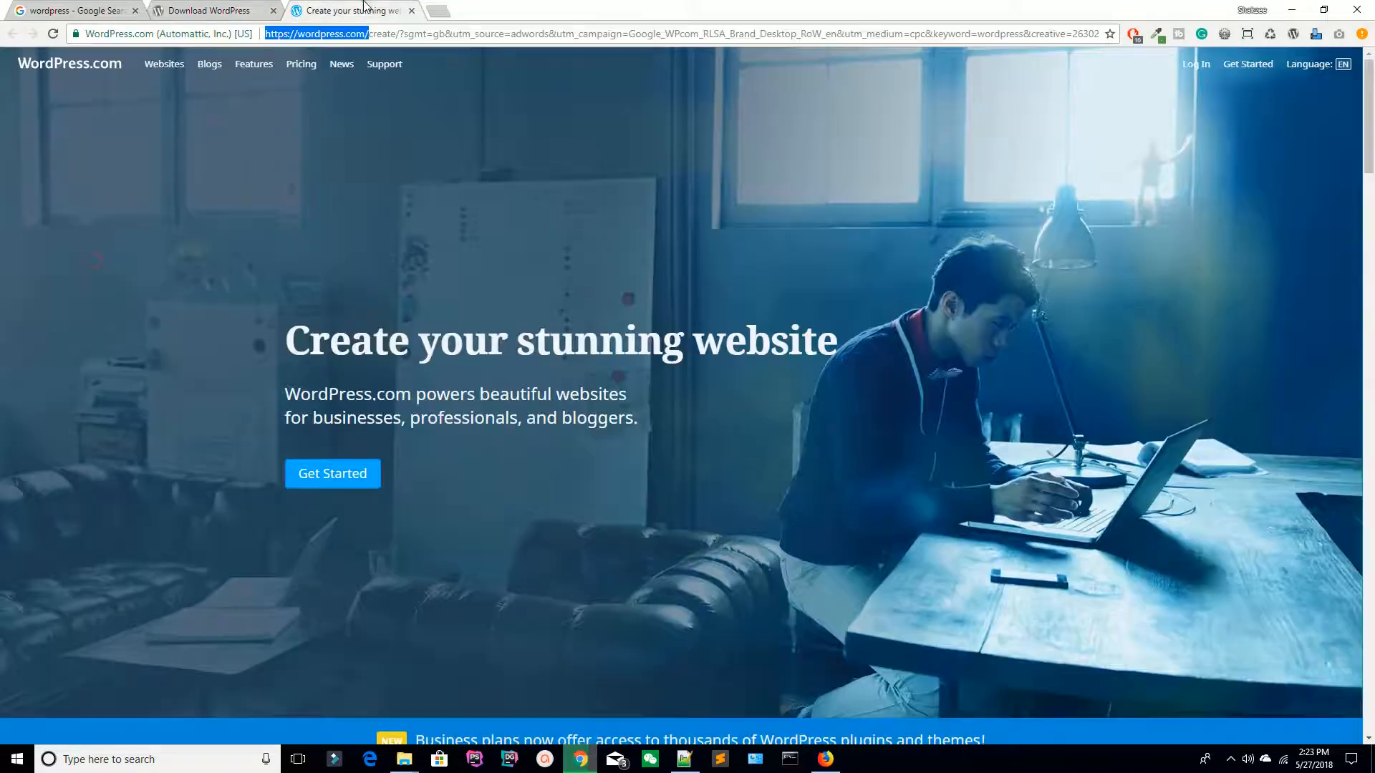
pyautogui.click(232, 201)
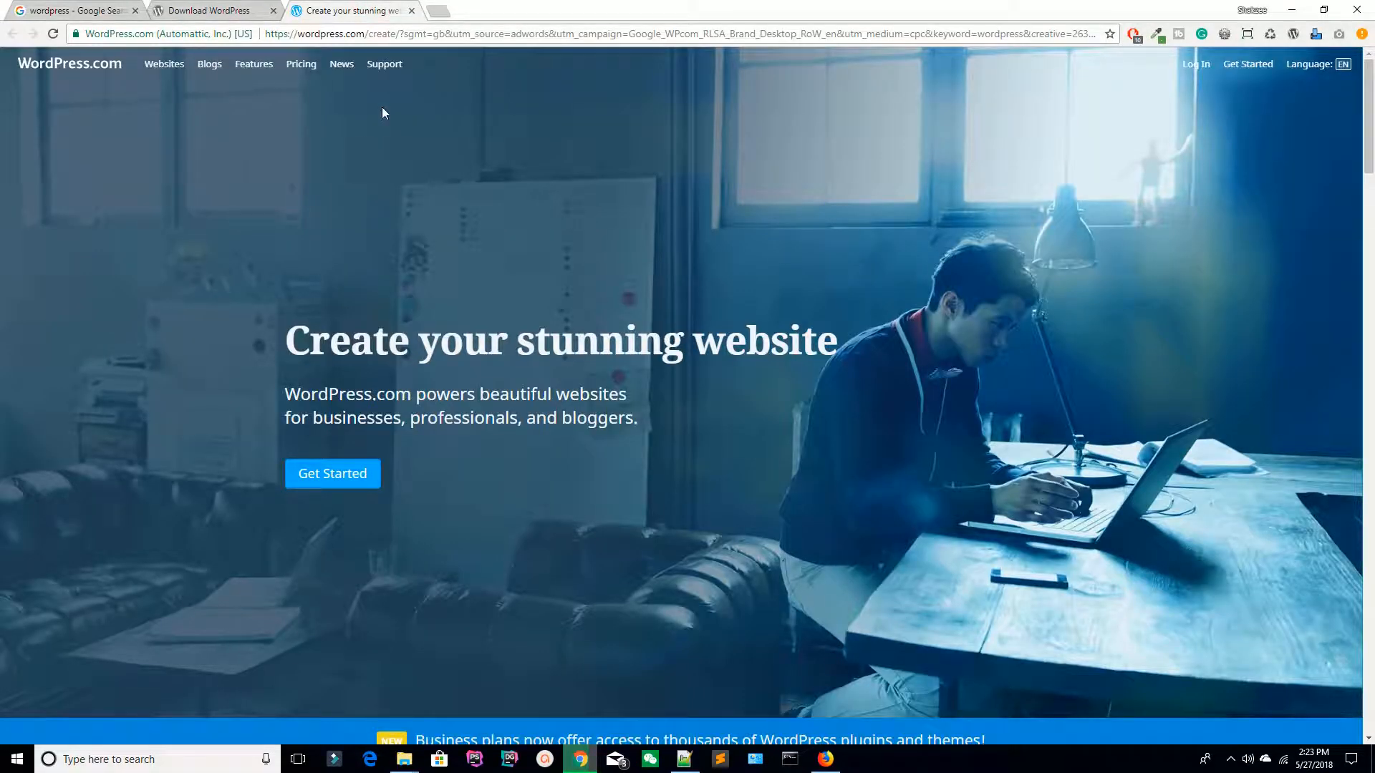
pyautogui.moveTo(370, 33); pyautogui.dragTo(257, 33)
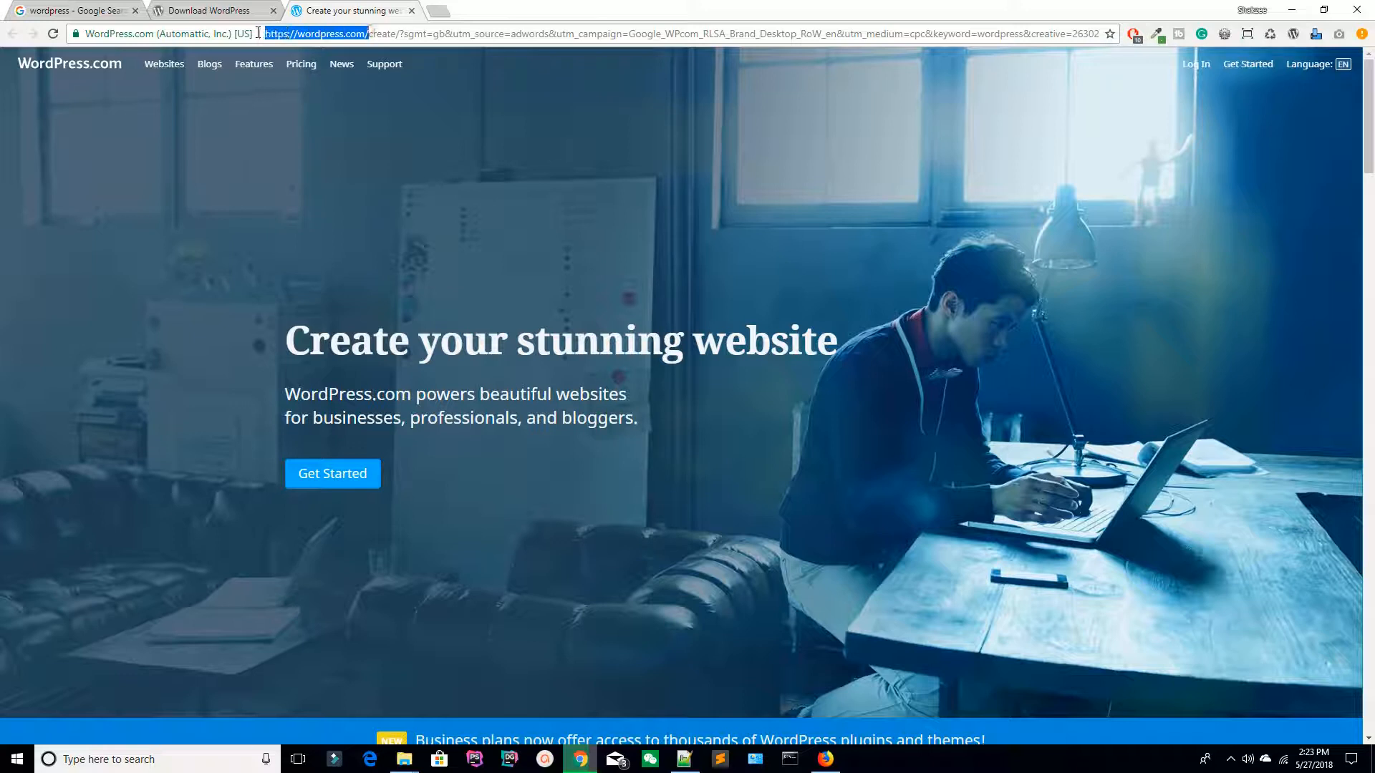
pyautogui.click(367, 269)
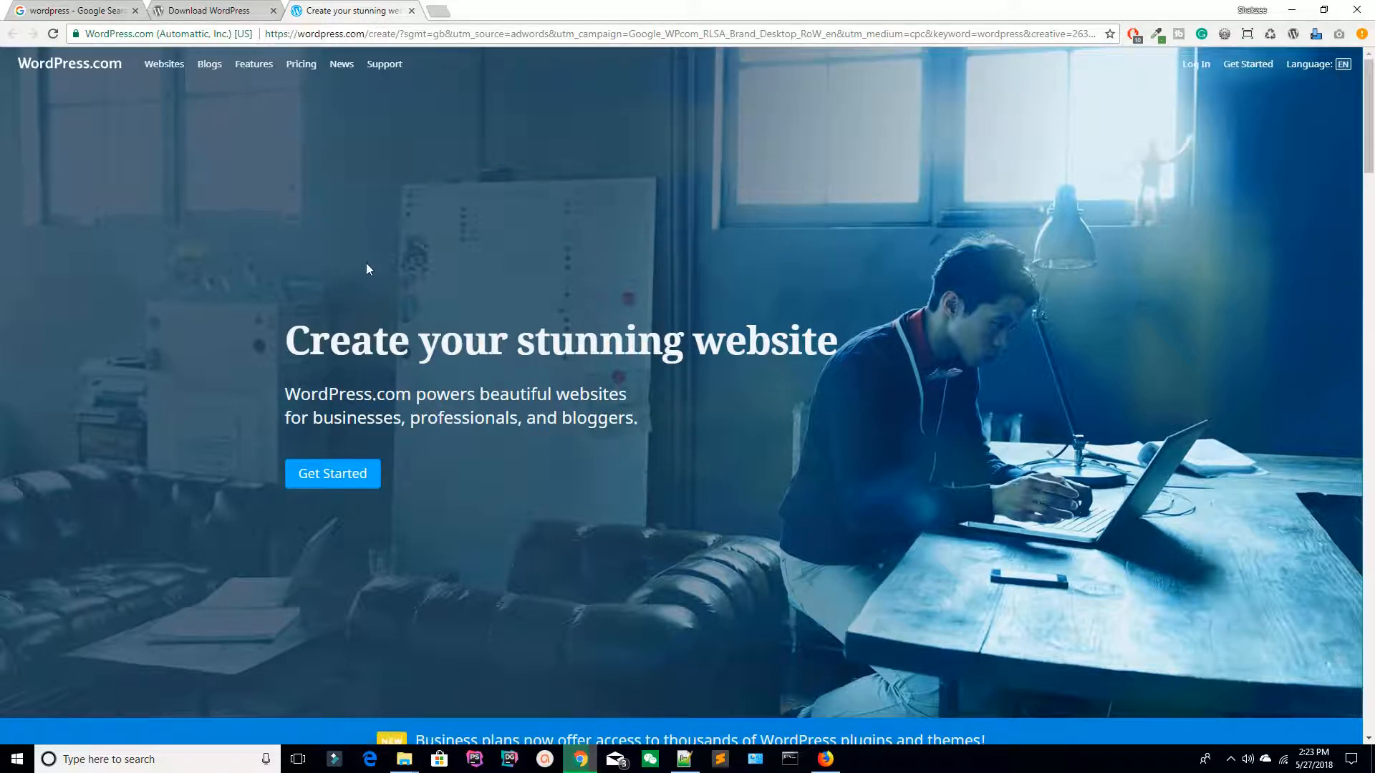
pyautogui.moveTo(233, 331); pyautogui.dragTo(842, 337)
pyautogui.click(781, 338)
# Step: Start a new WordPress.com site and name it 'shakzeeDemo'
pyautogui.click(320, 476)
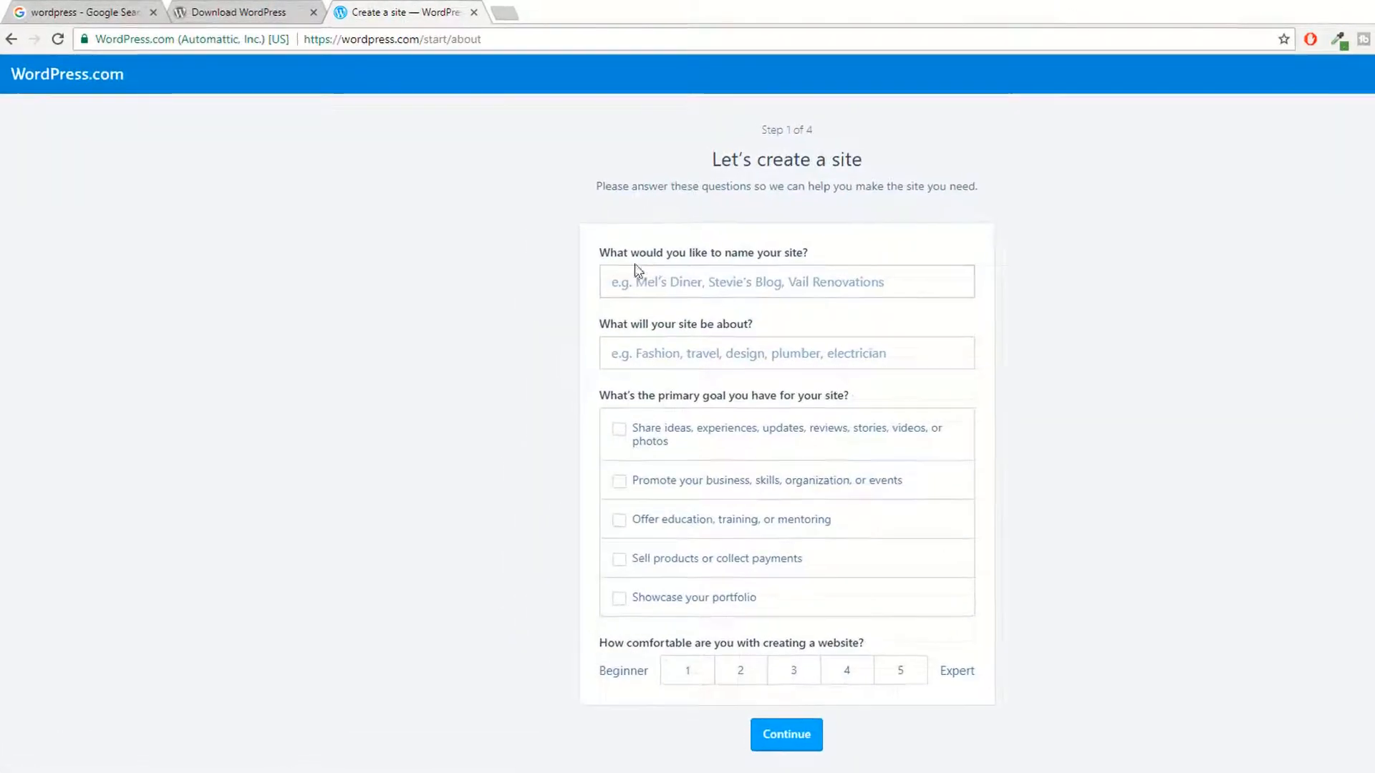
pyautogui.click(679, 290)
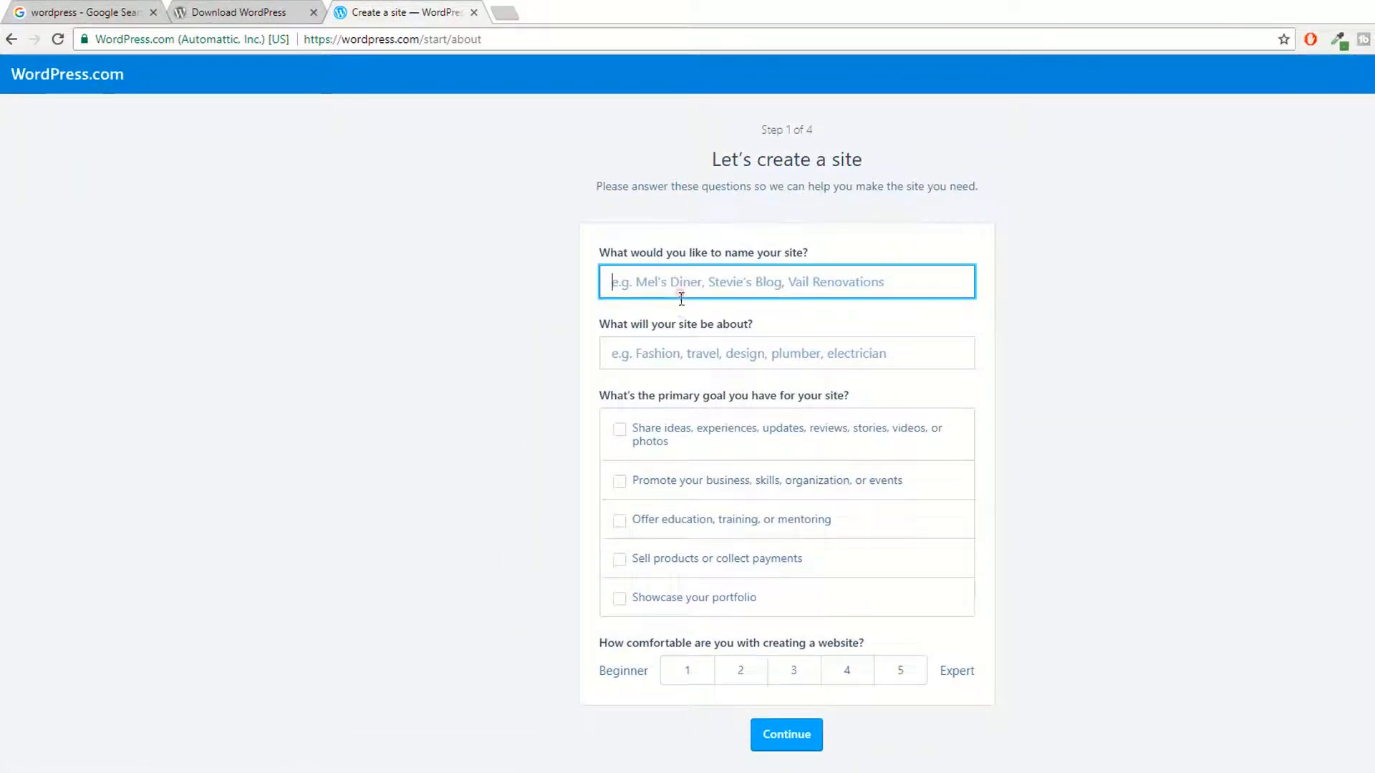
pyautogui.write('shakzeeDemo')
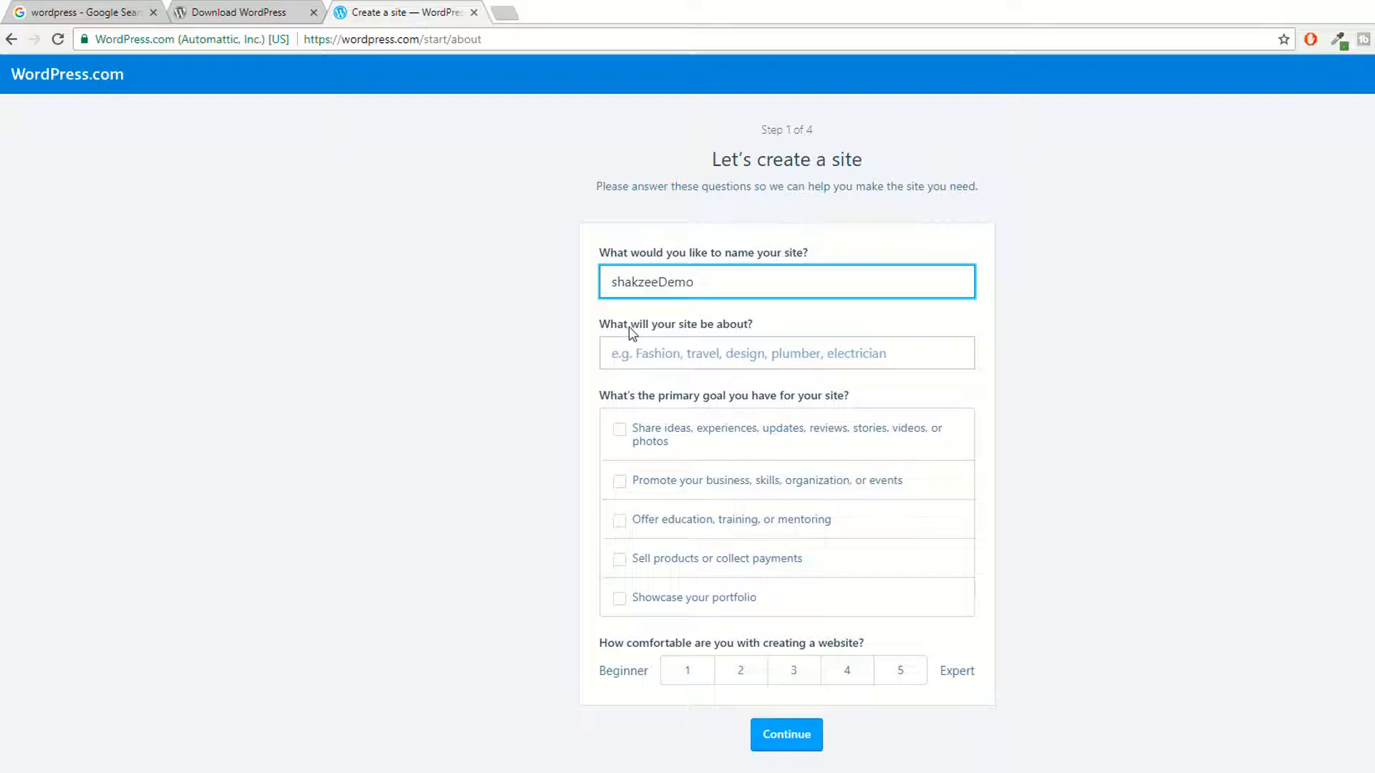
# Step: Set the site topic to Teaching, tick the promote-your-business goal, and continue
pyautogui.click(671, 353)
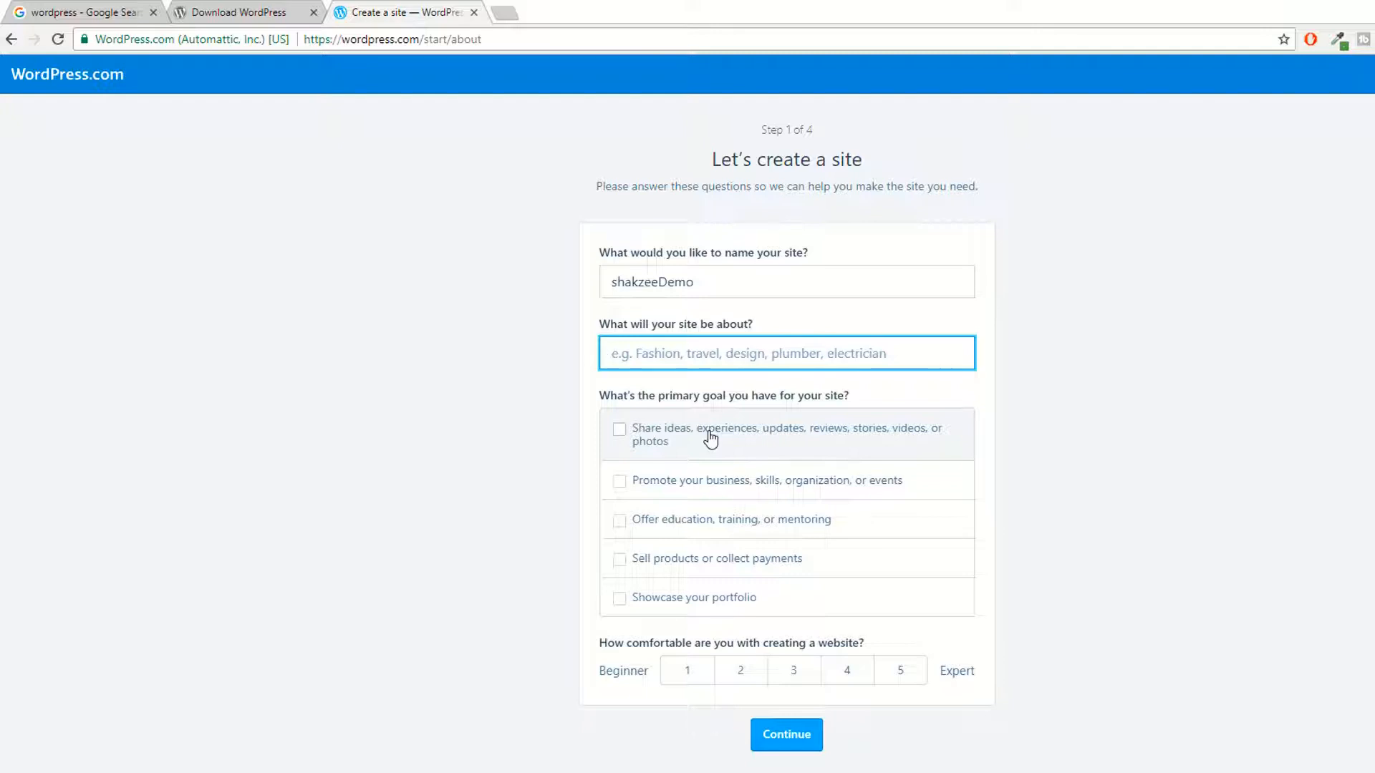
pyautogui.write('Teac')
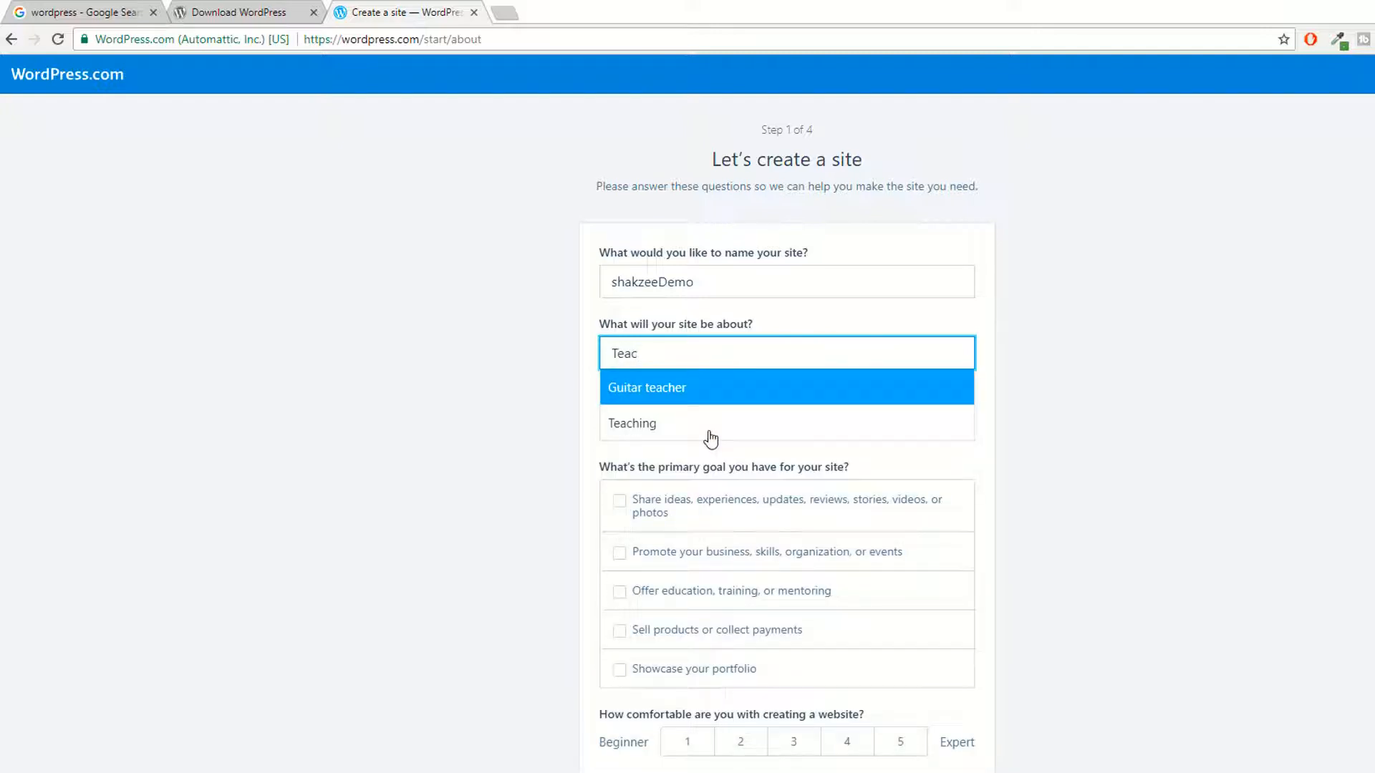
pyautogui.click(659, 428)
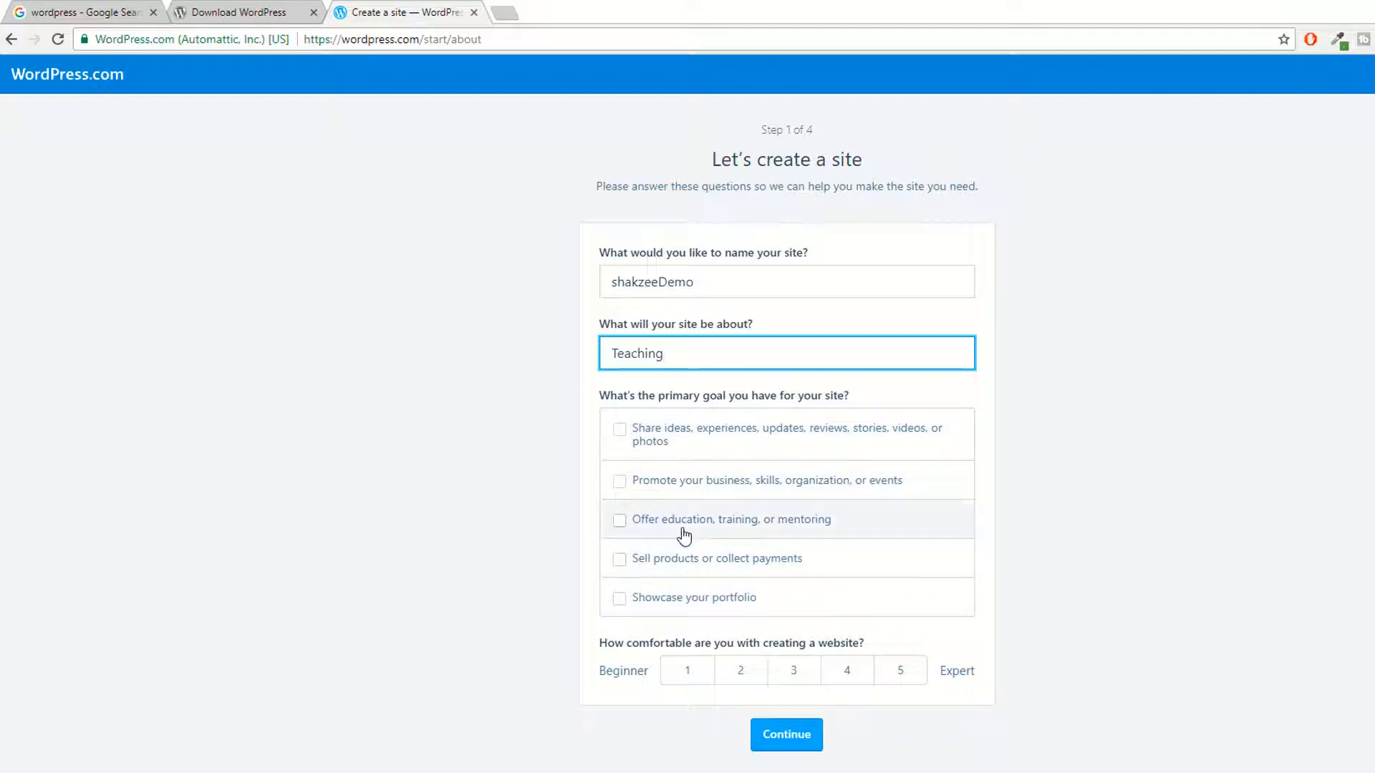
pyautogui.click(626, 486)
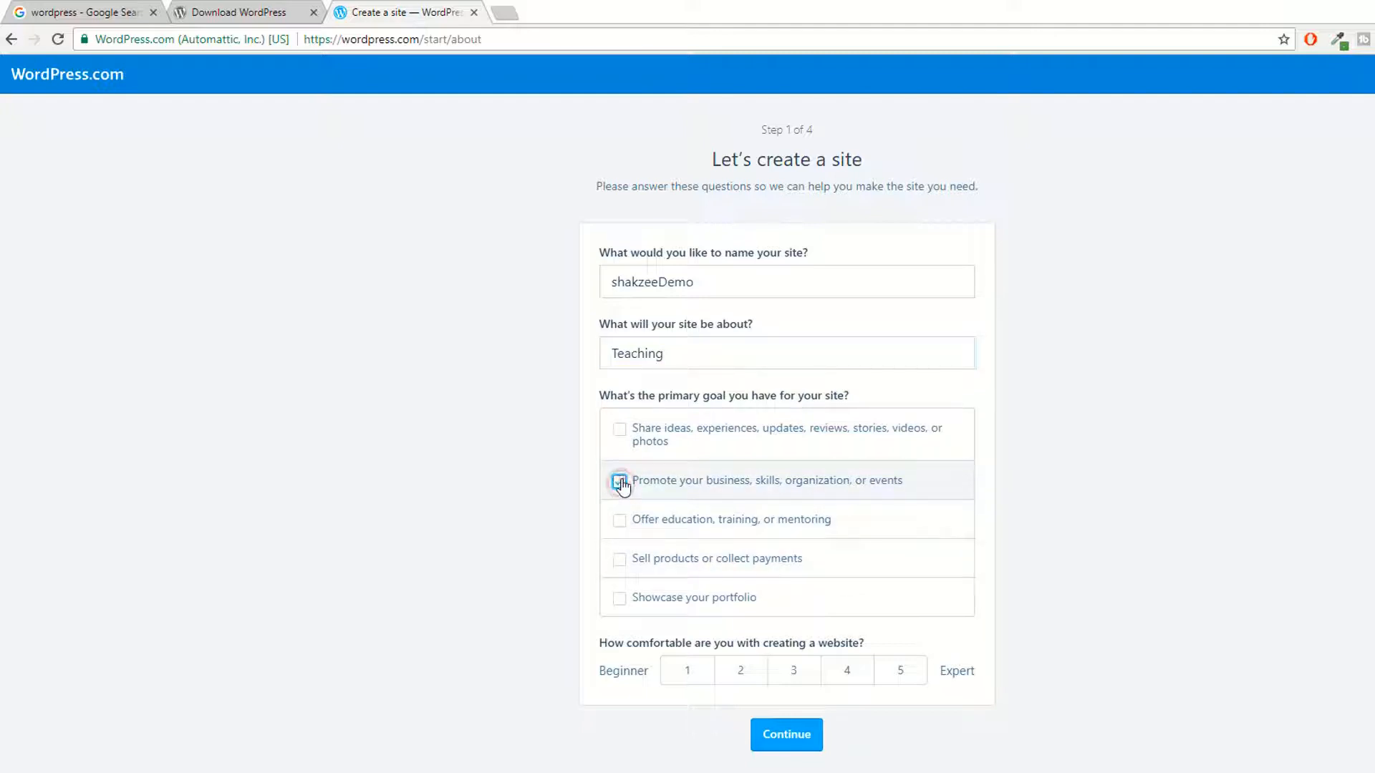
pyautogui.click(799, 741)
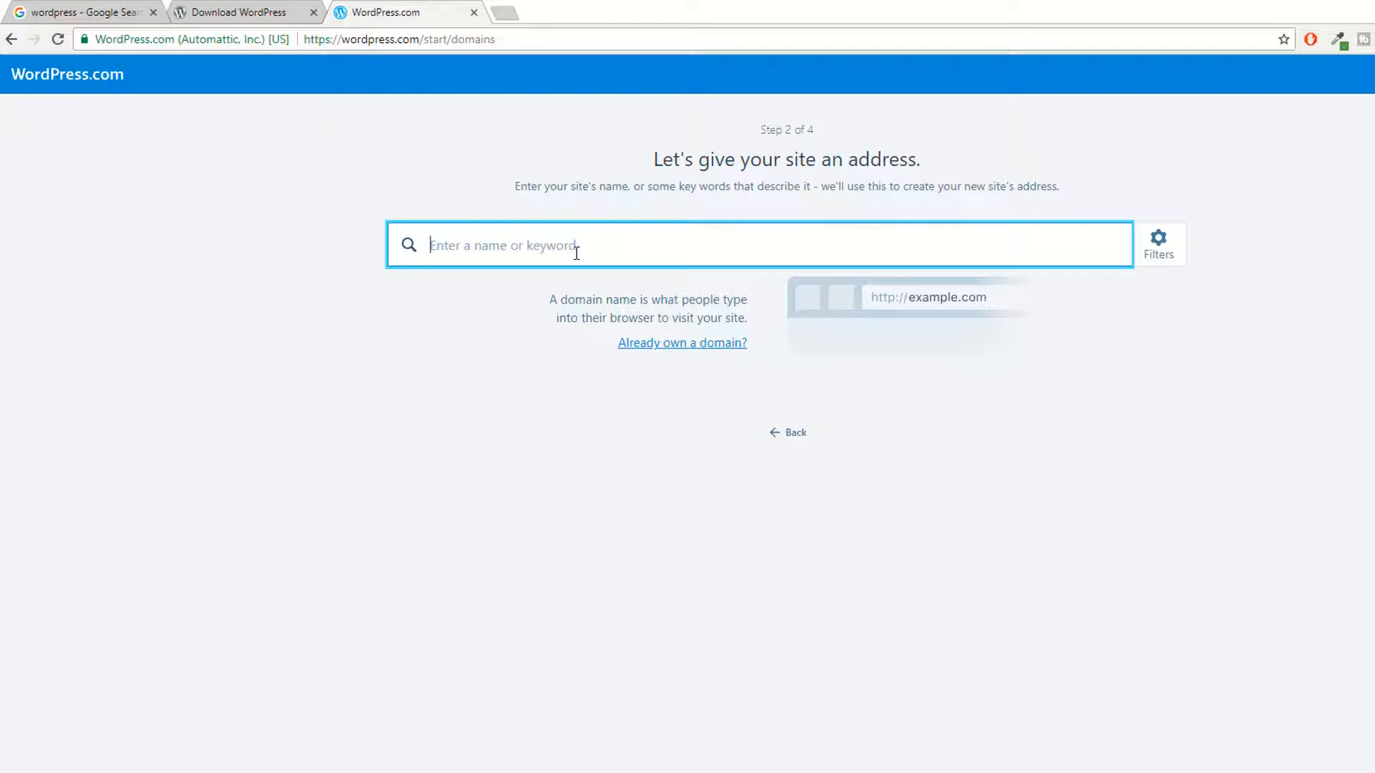
# Step: Search domains for 'shakzeedemo' and scroll through the free and paid suggestions
pyautogui.write('shakzeedemo')
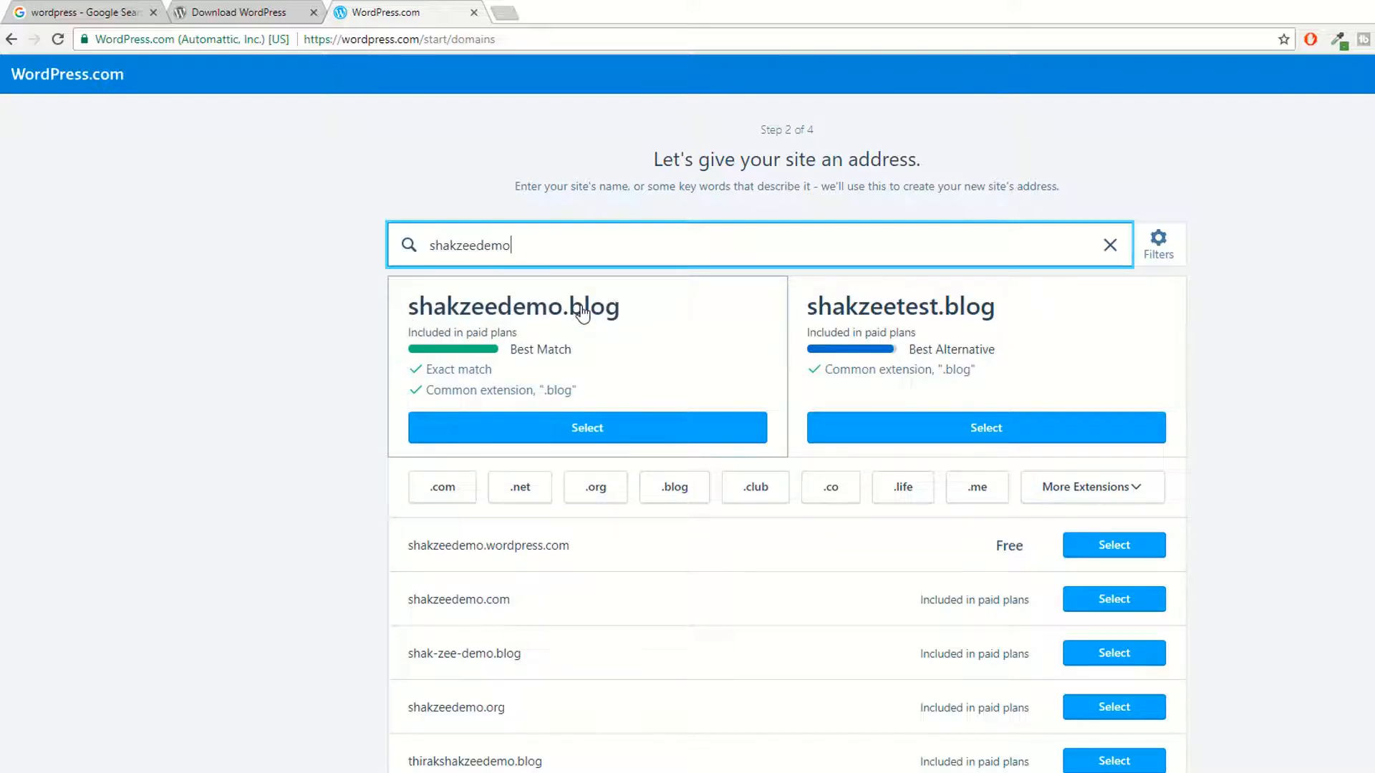
pyautogui.scroll(-4, 582, 313)
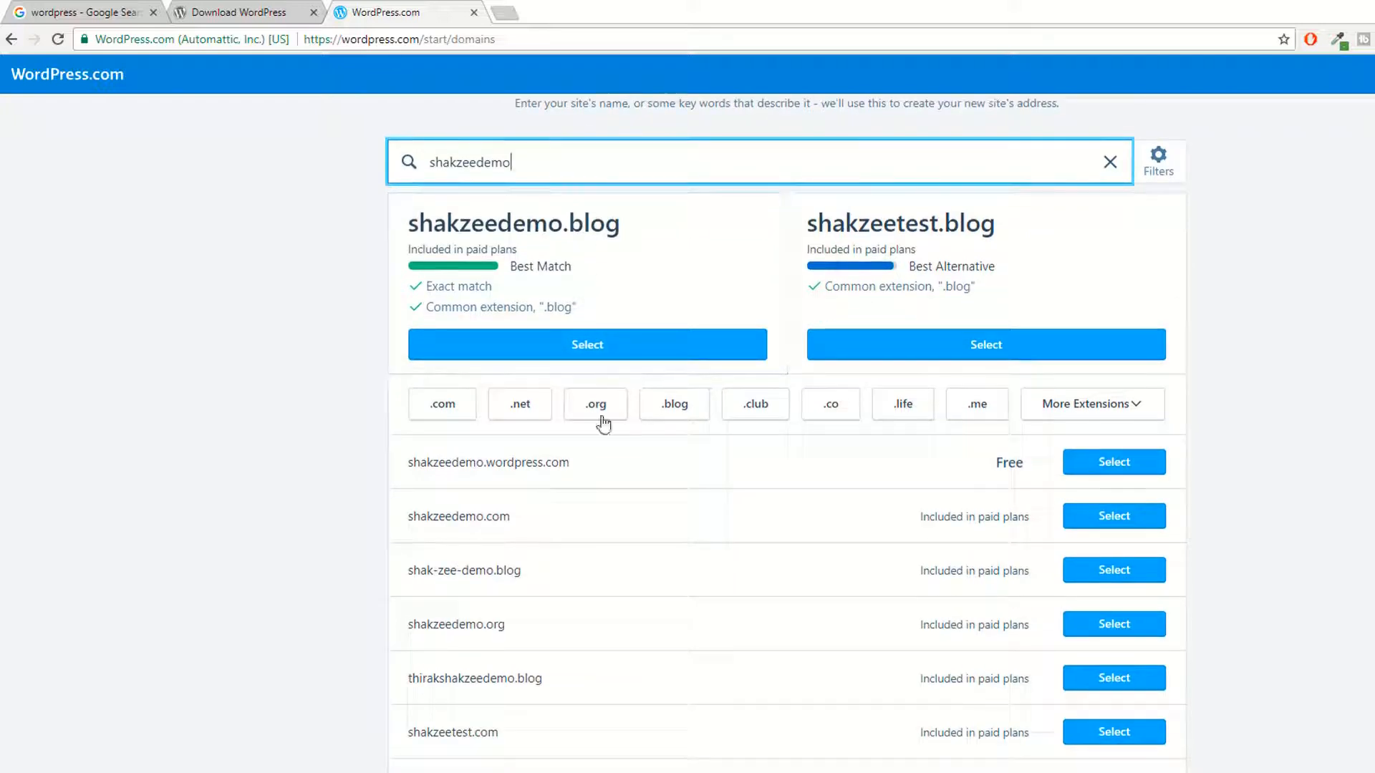
pyautogui.scroll(-1, 521, 472)
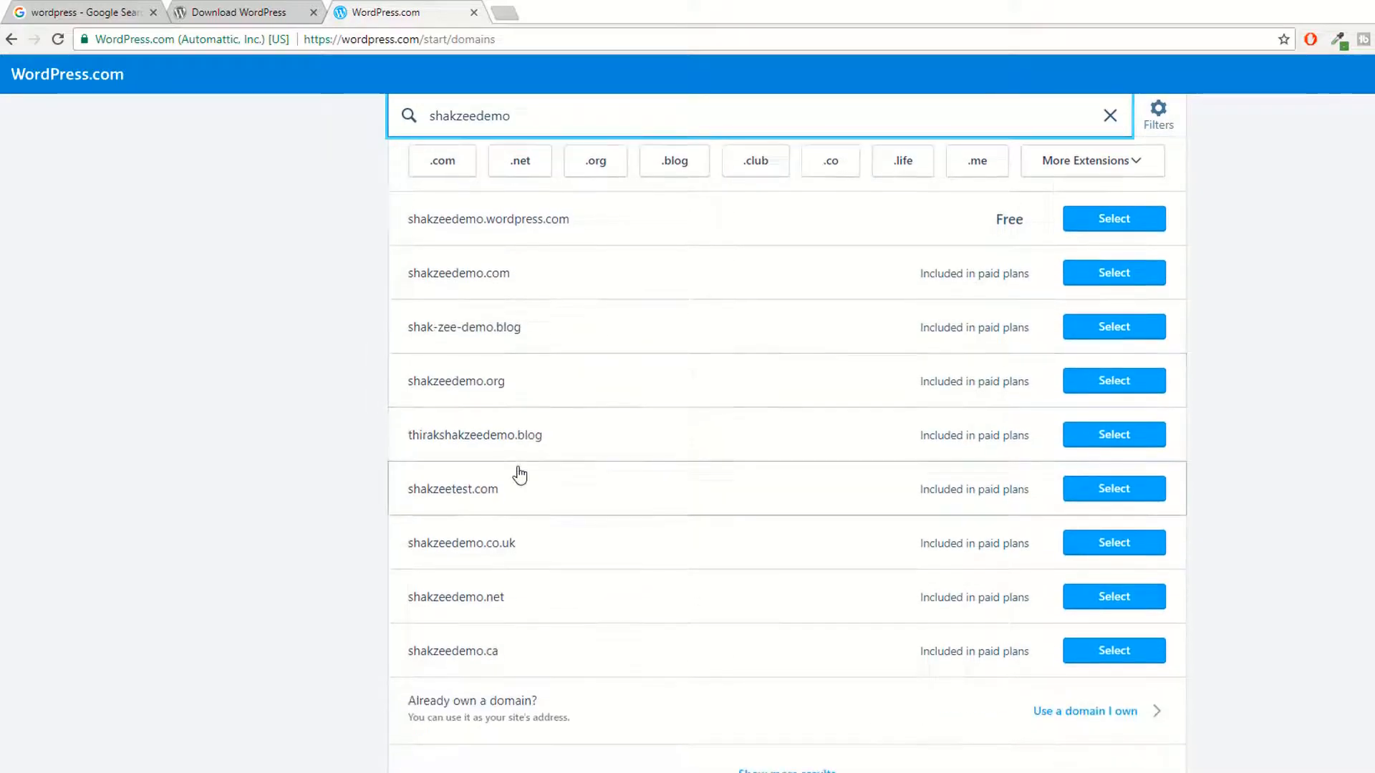
pyautogui.scroll(4, 600, 467)
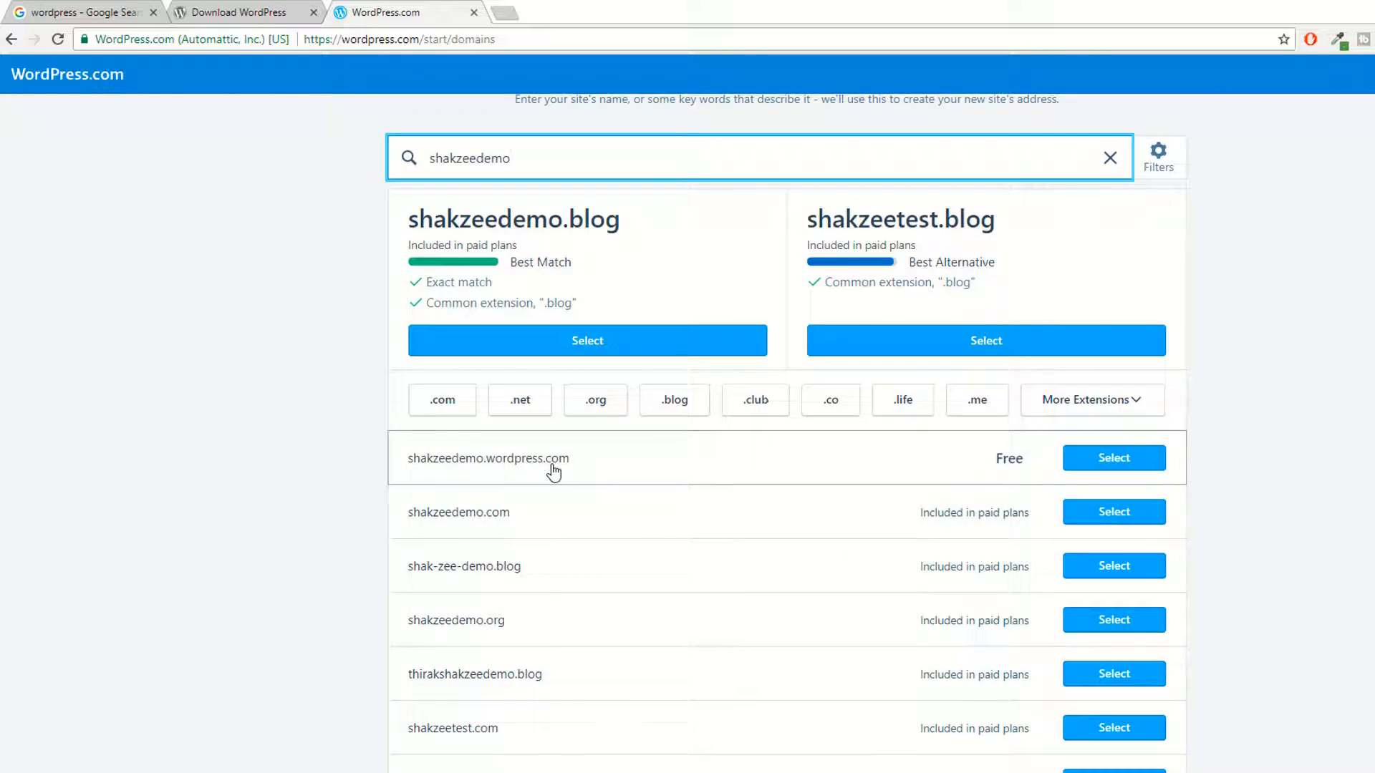
pyautogui.scroll(-2, 1126, 494)
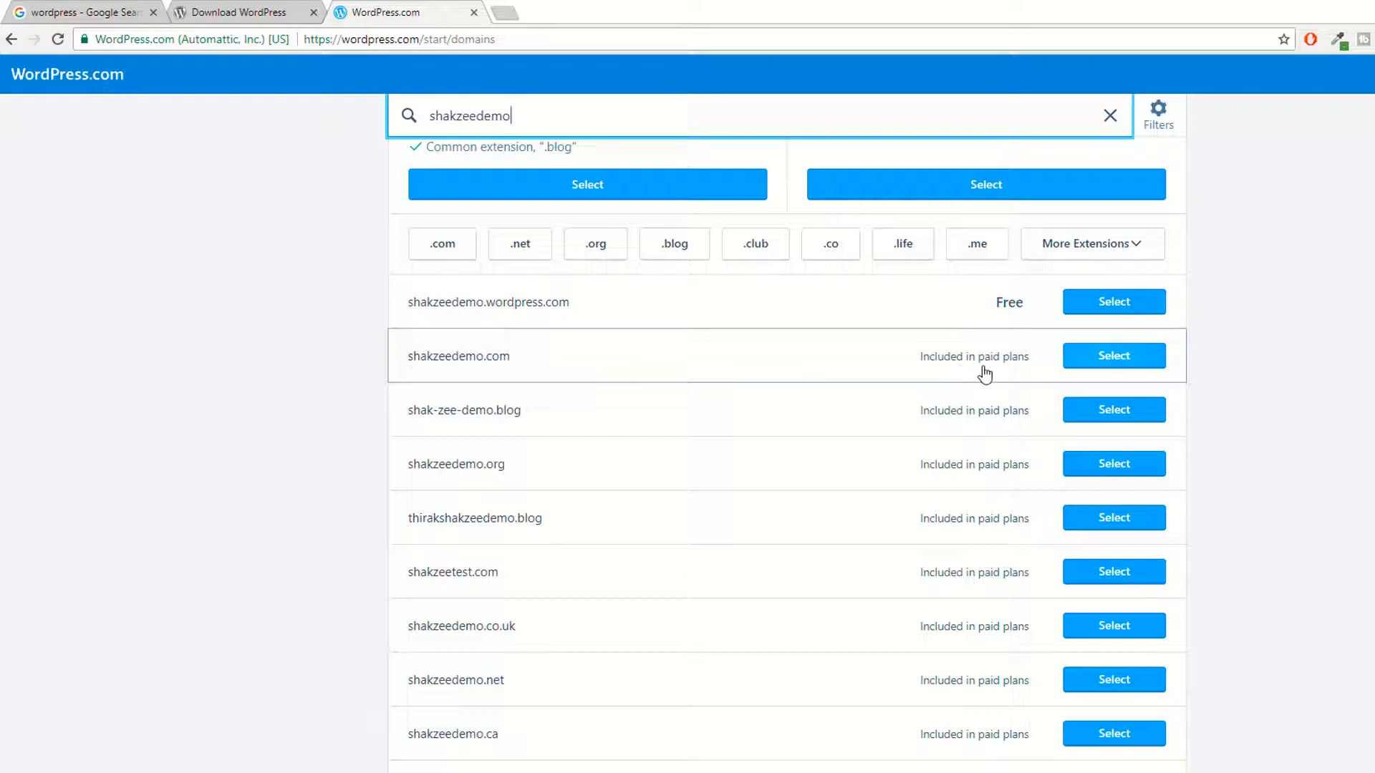
pyautogui.scroll(2, 580, 345)
pyautogui.scroll(-2, 581, 348)
# Step: Choose the free wordpress.com address and the free plan, dismissing the autofill suggestions
pyautogui.click(1118, 306)
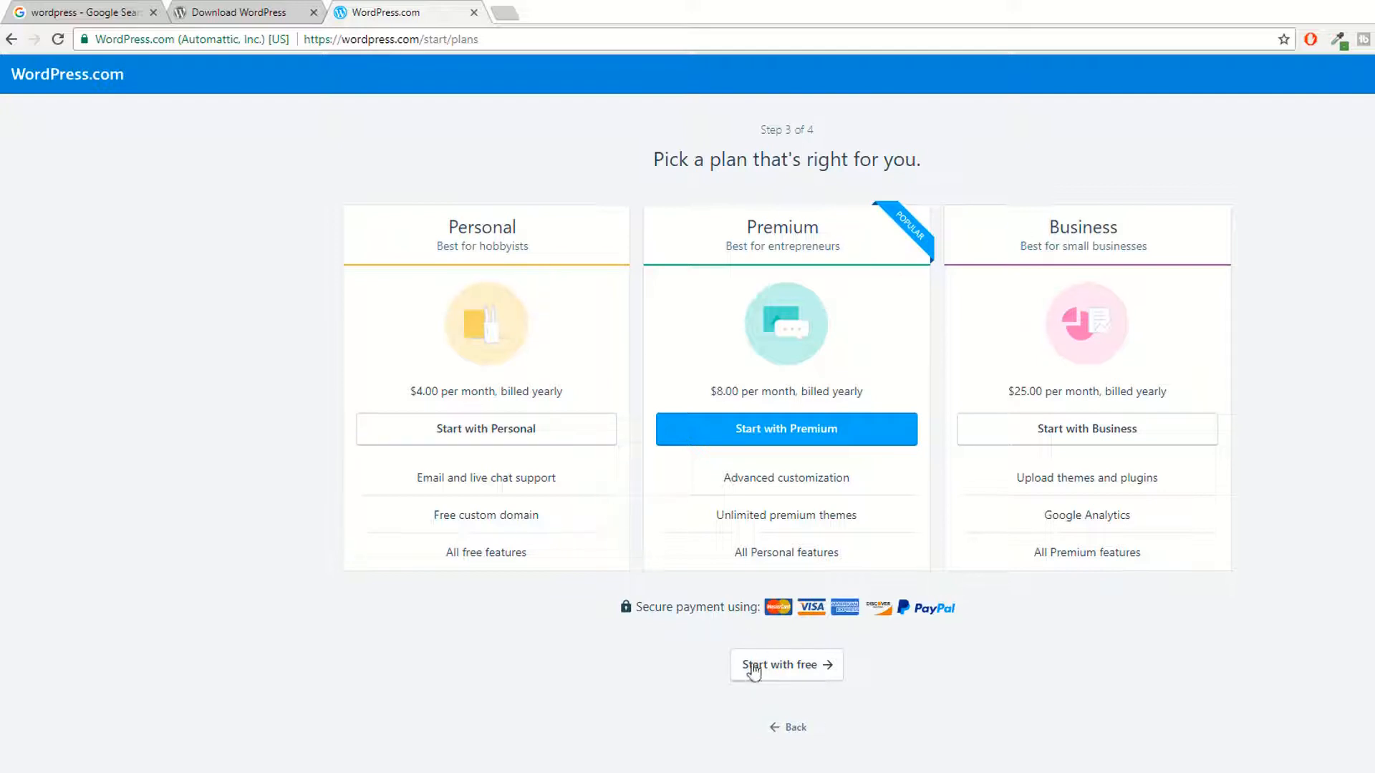
pyautogui.click(812, 673)
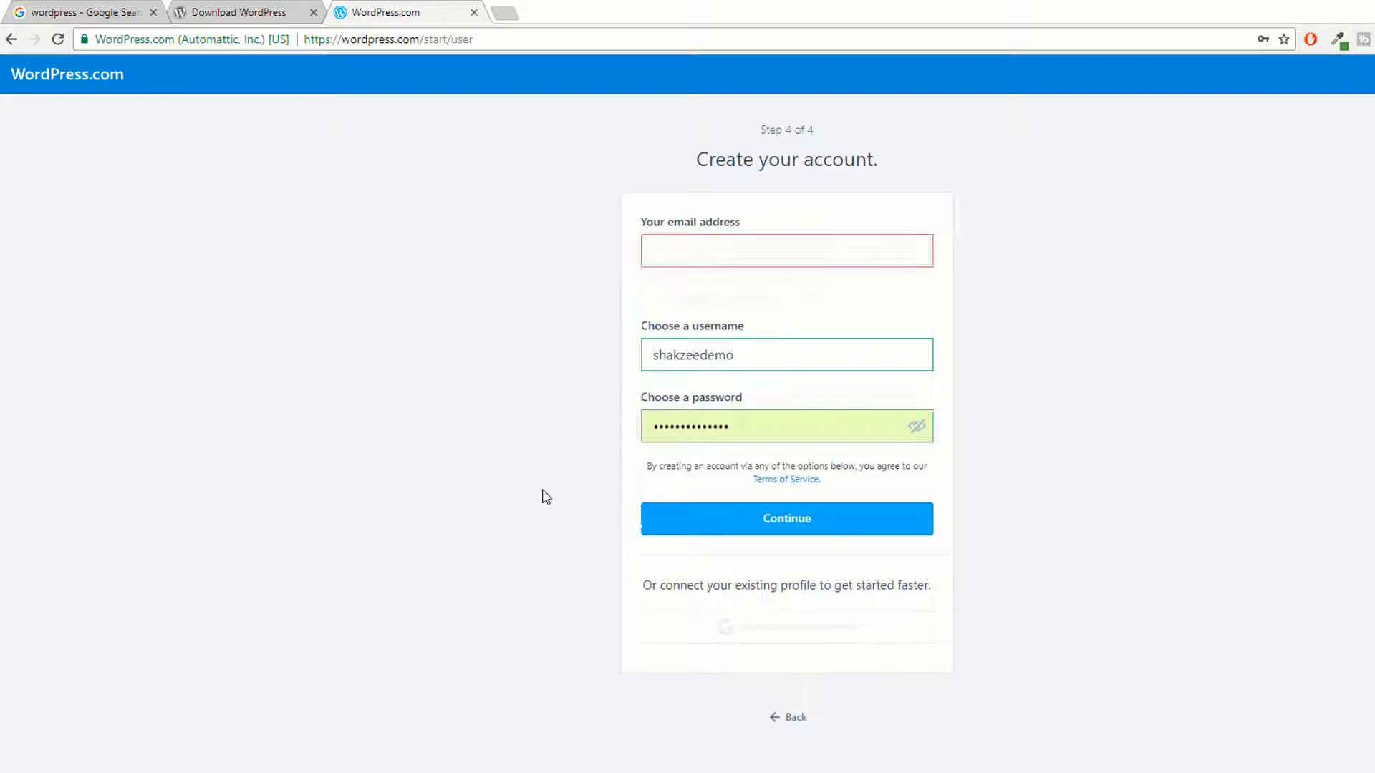
pyautogui.click(669, 256)
pyautogui.click(476, 371)
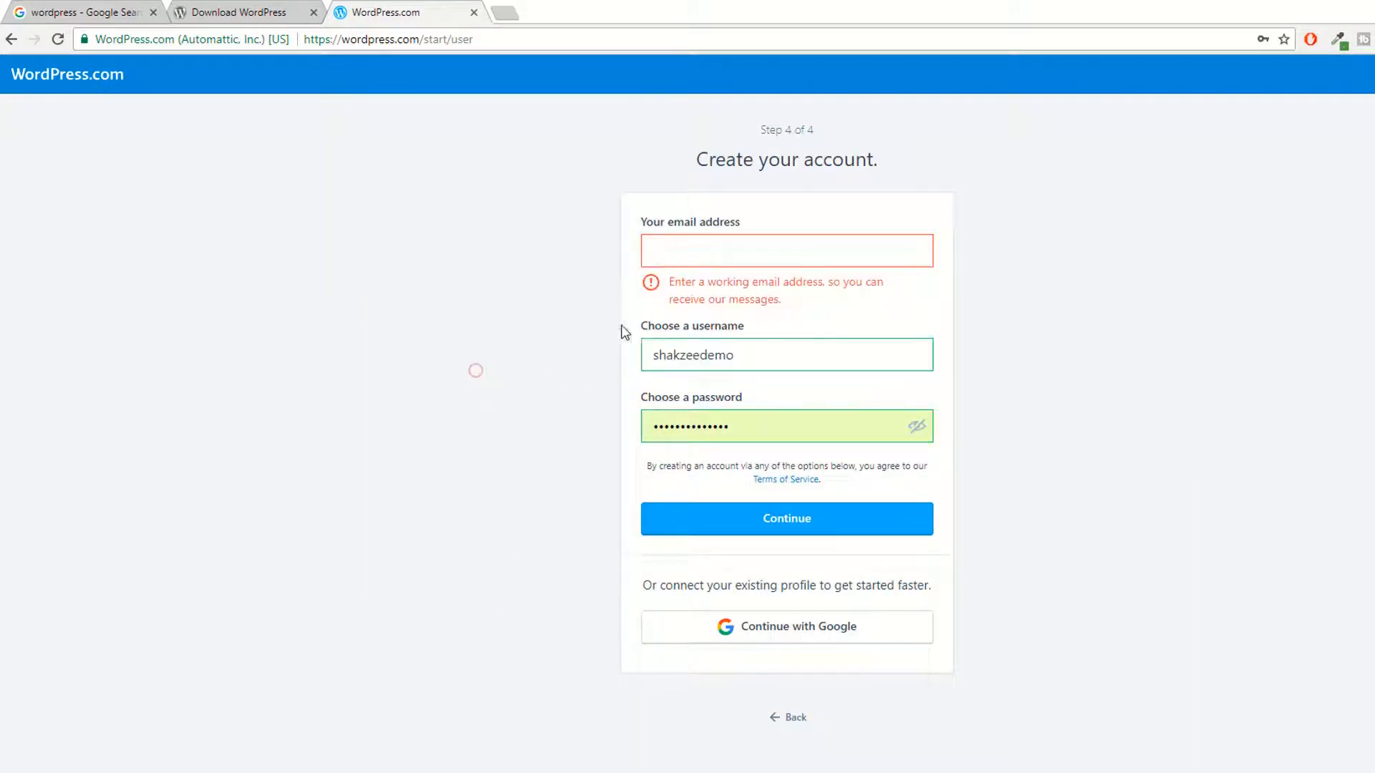
# Step: Enter the account e-mail address in the sign-up form
pyautogui.click(694, 243)
pyautogui.write('shkzee')
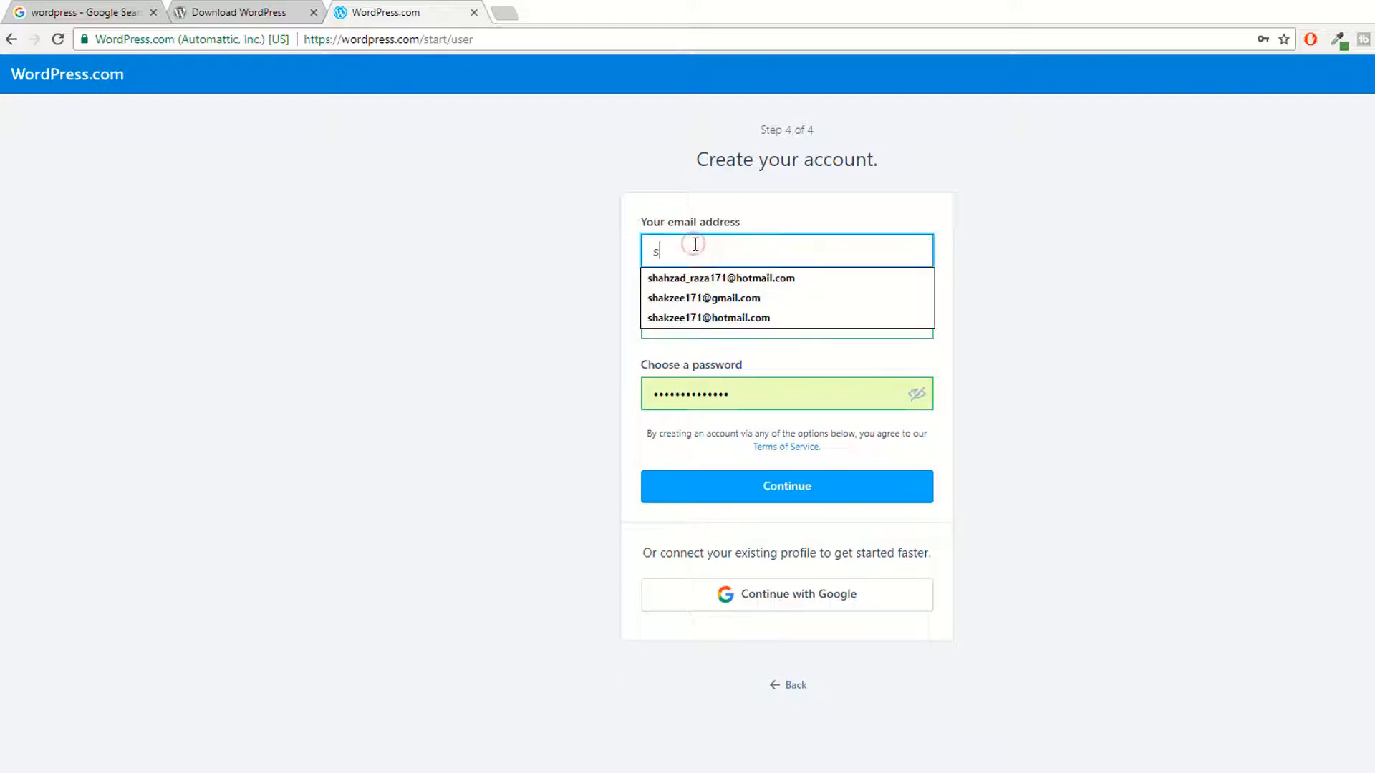
pyautogui.press('BackSpace')
pyautogui.press('BackSpace')
pyautogui.press('BackSpace')
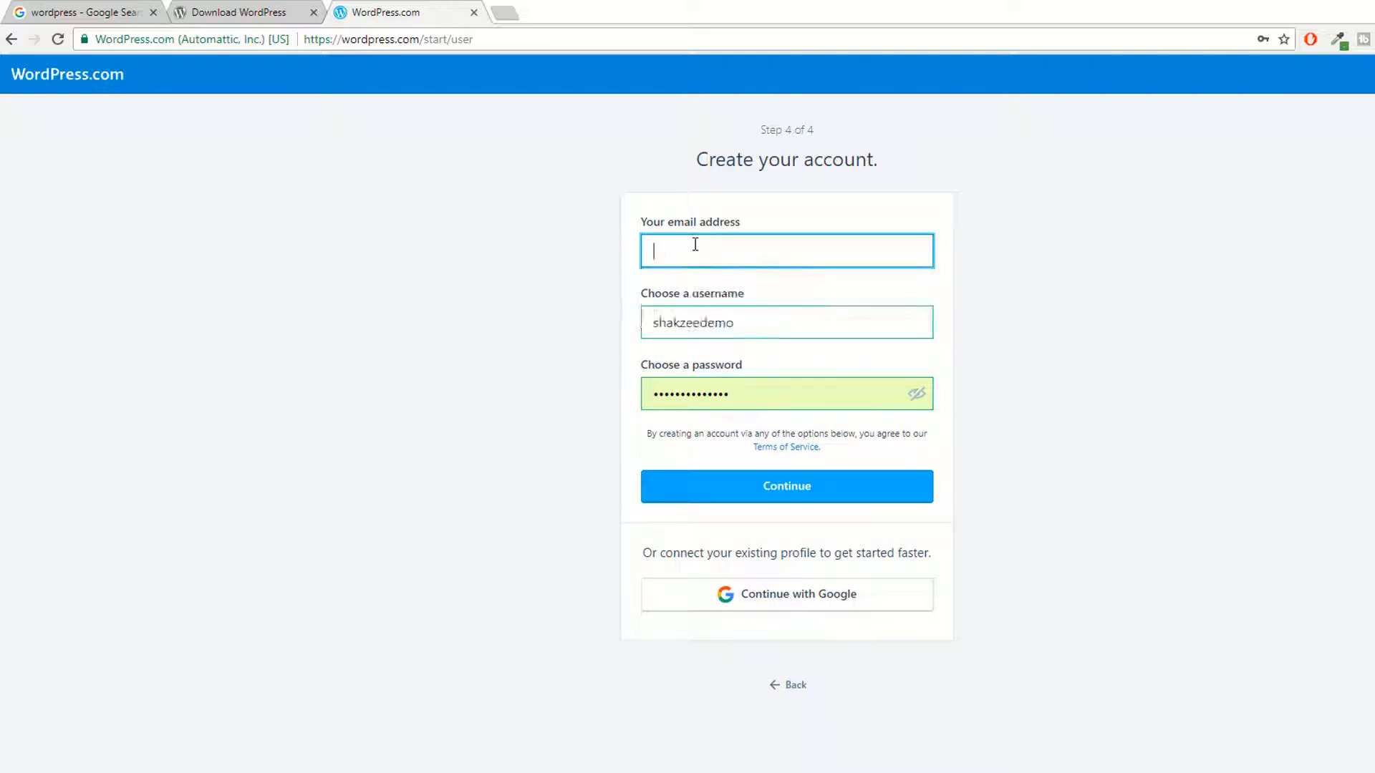
pyautogui.write('shakzee')
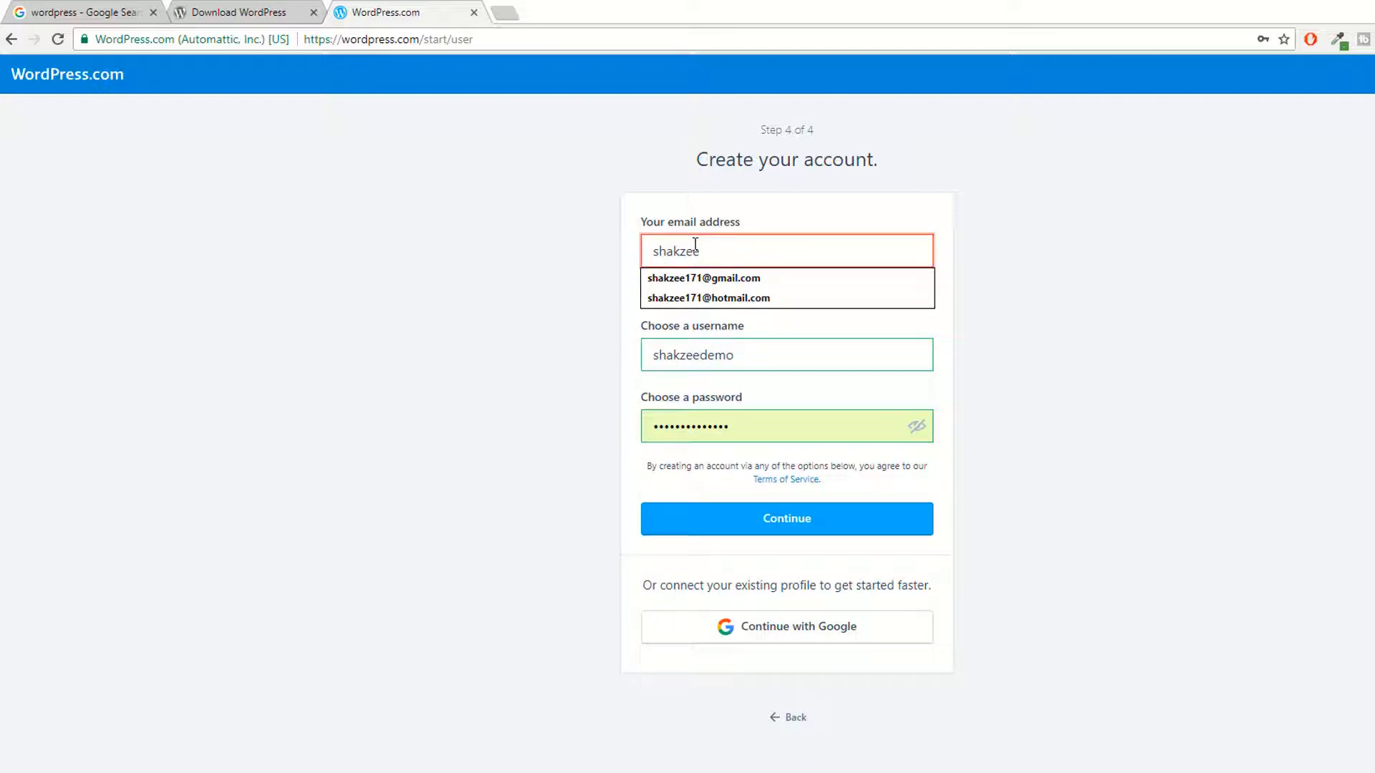
pyautogui.press('BackSpace')
pyautogui.press('BackSpace')
pyautogui.press('BackSpace')
pyautogui.press('BackSpace')
pyautogui.press('BackSpace')
pyautogui.press('BackSpace')
pyautogui.press('BackSpace')
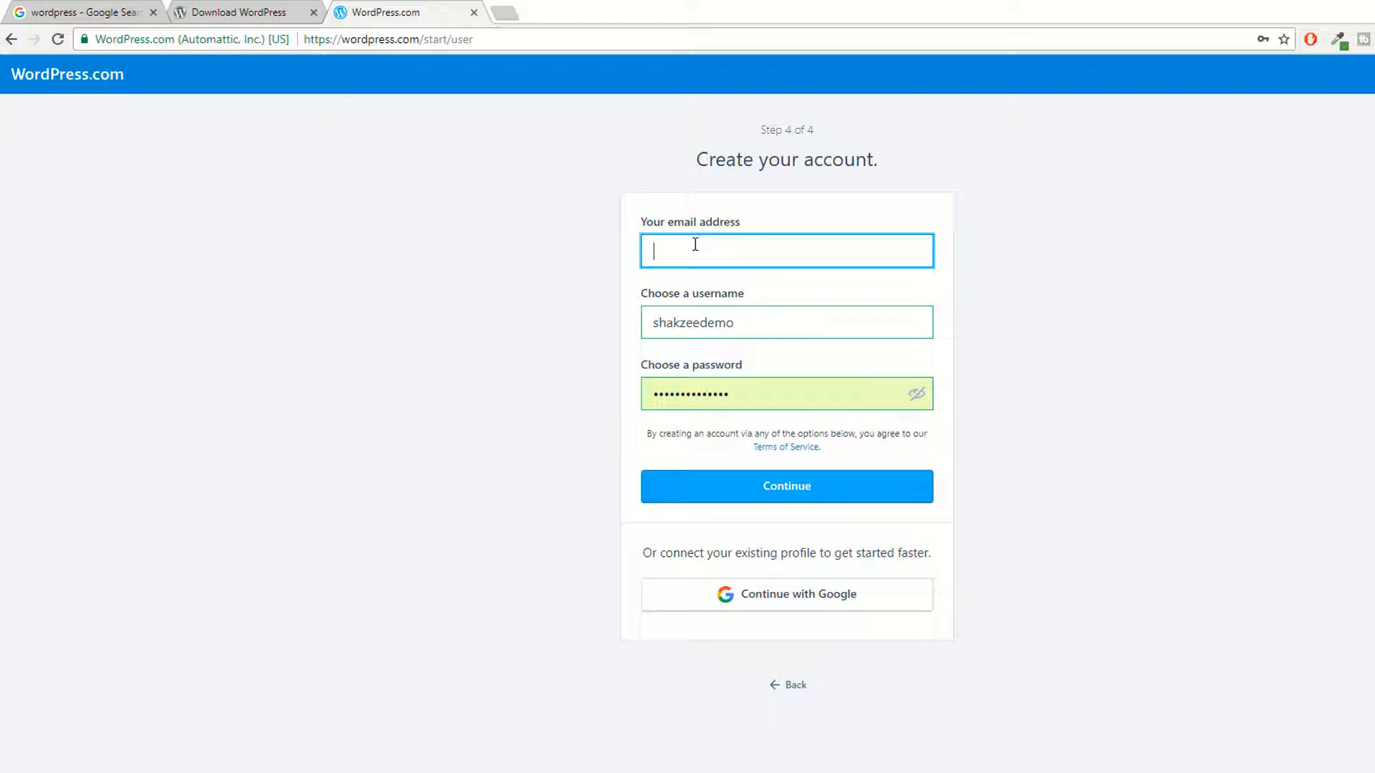
pyautogui.click(1119, 396)
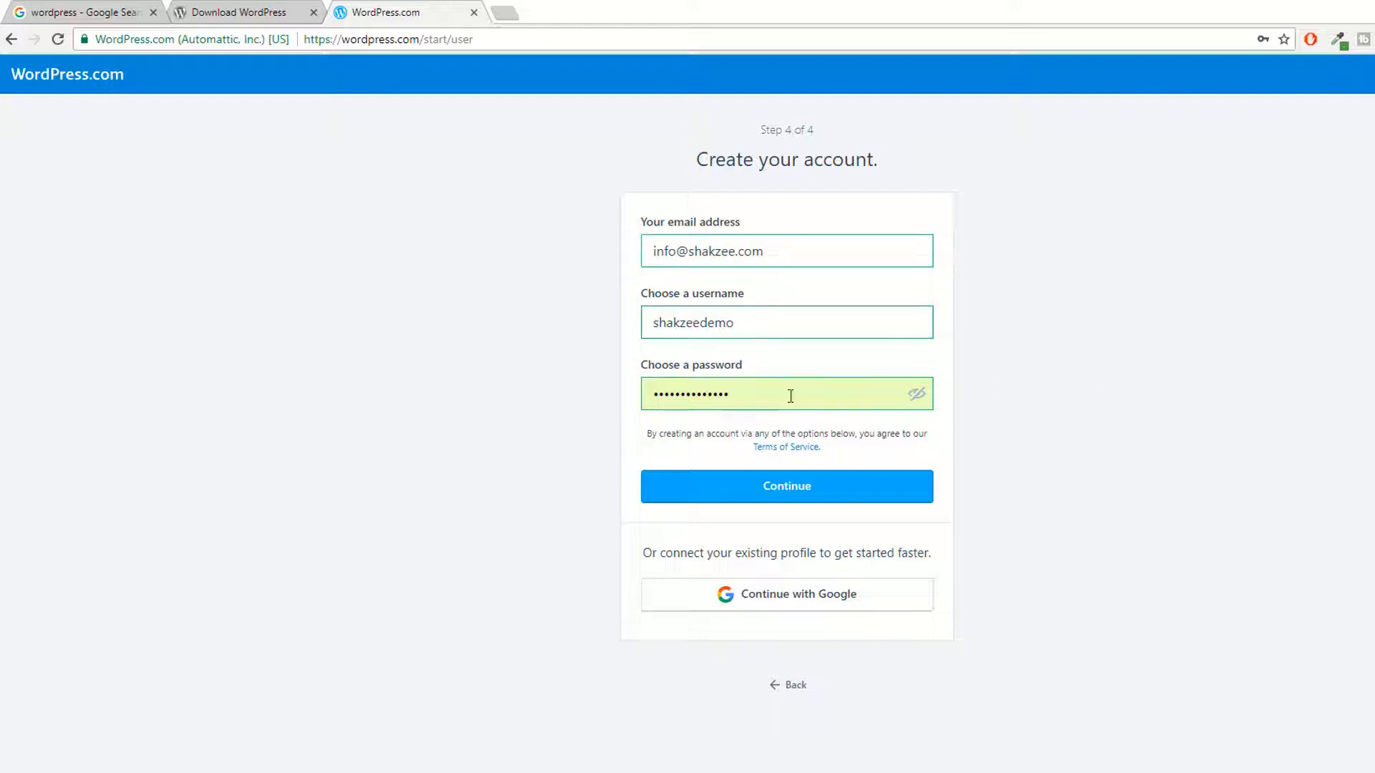
# Step: Replace the autofilled password with a new account password and submit the account
pyautogui.doubleClick(762, 398)
pyautogui.press('BackSpace')
pyautogui.write('•')
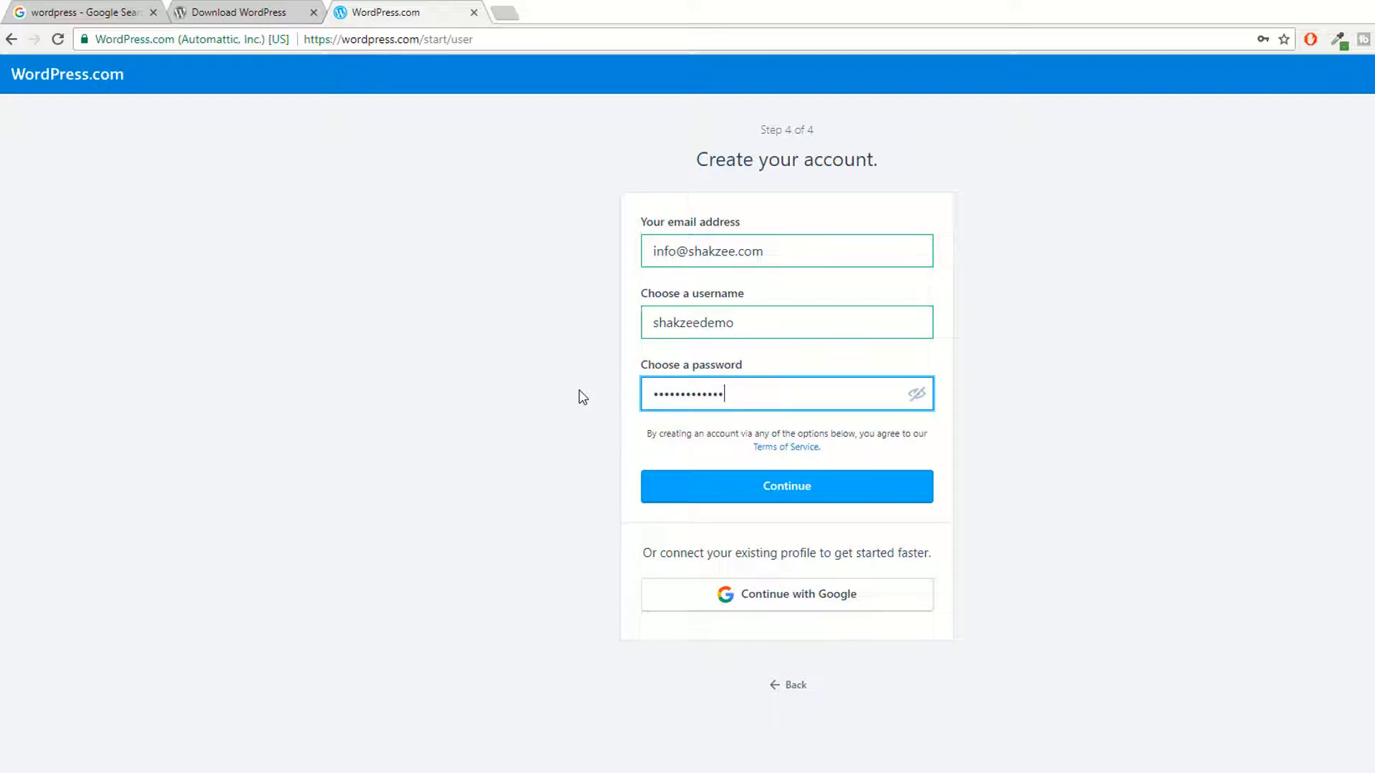
pyautogui.click(745, 492)
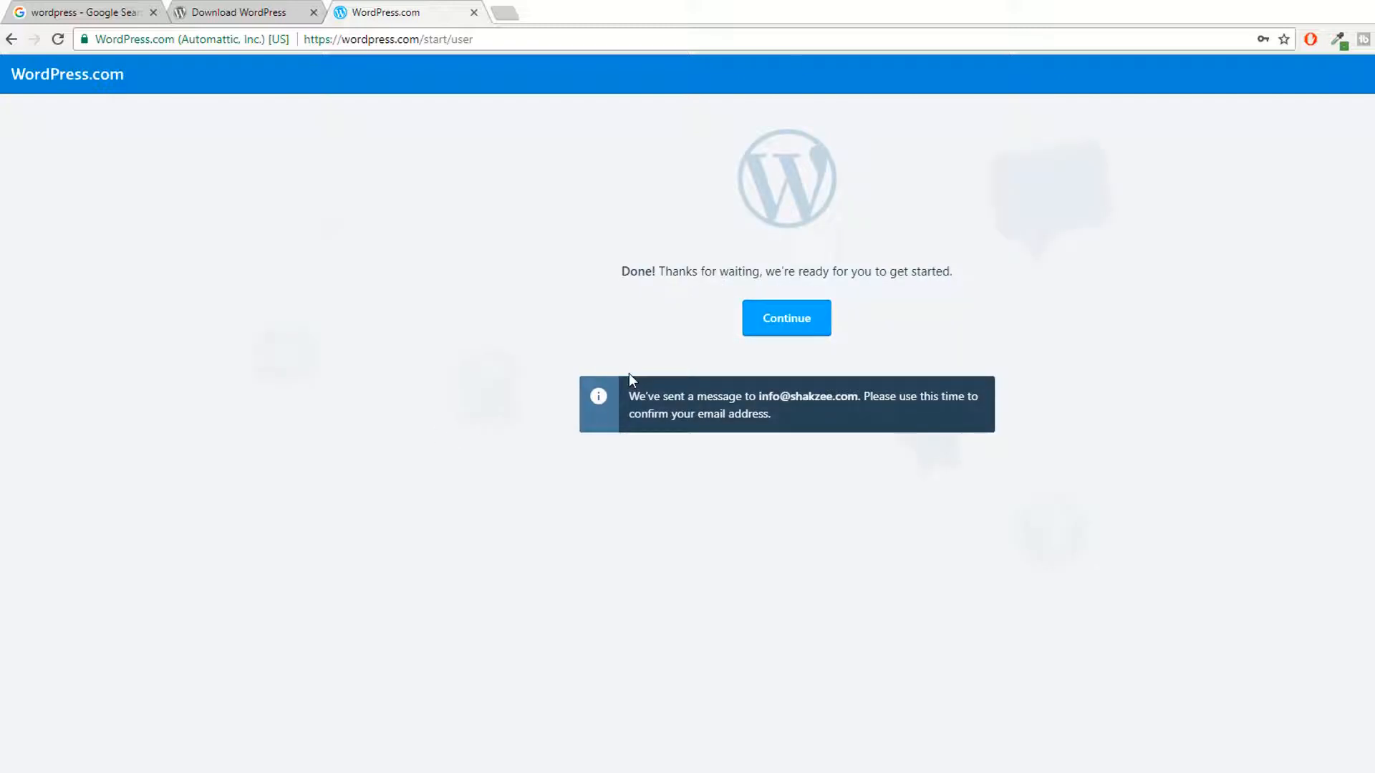
# Step: Continue to the new site and dismiss the save-password prompt and welcome tour tips
pyautogui.click(791, 323)
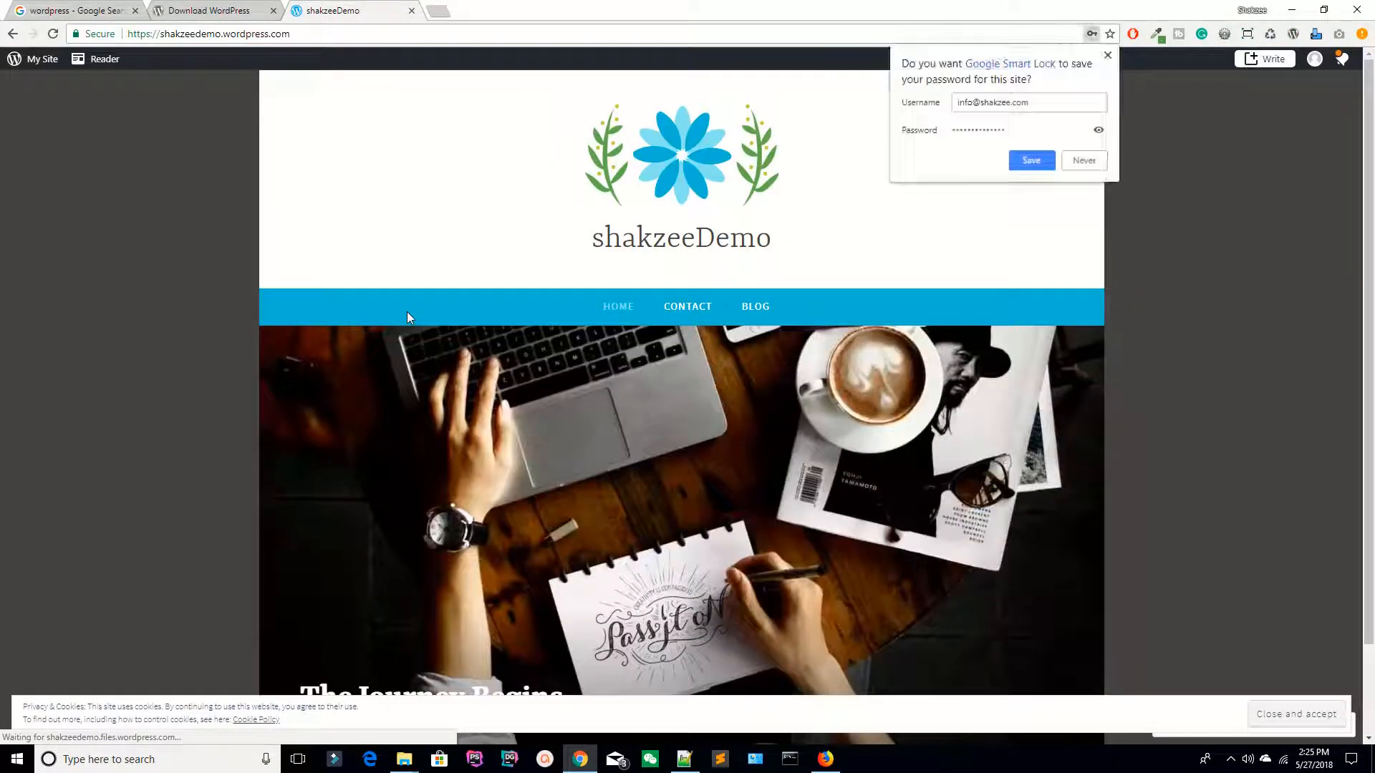
pyautogui.click(1031, 162)
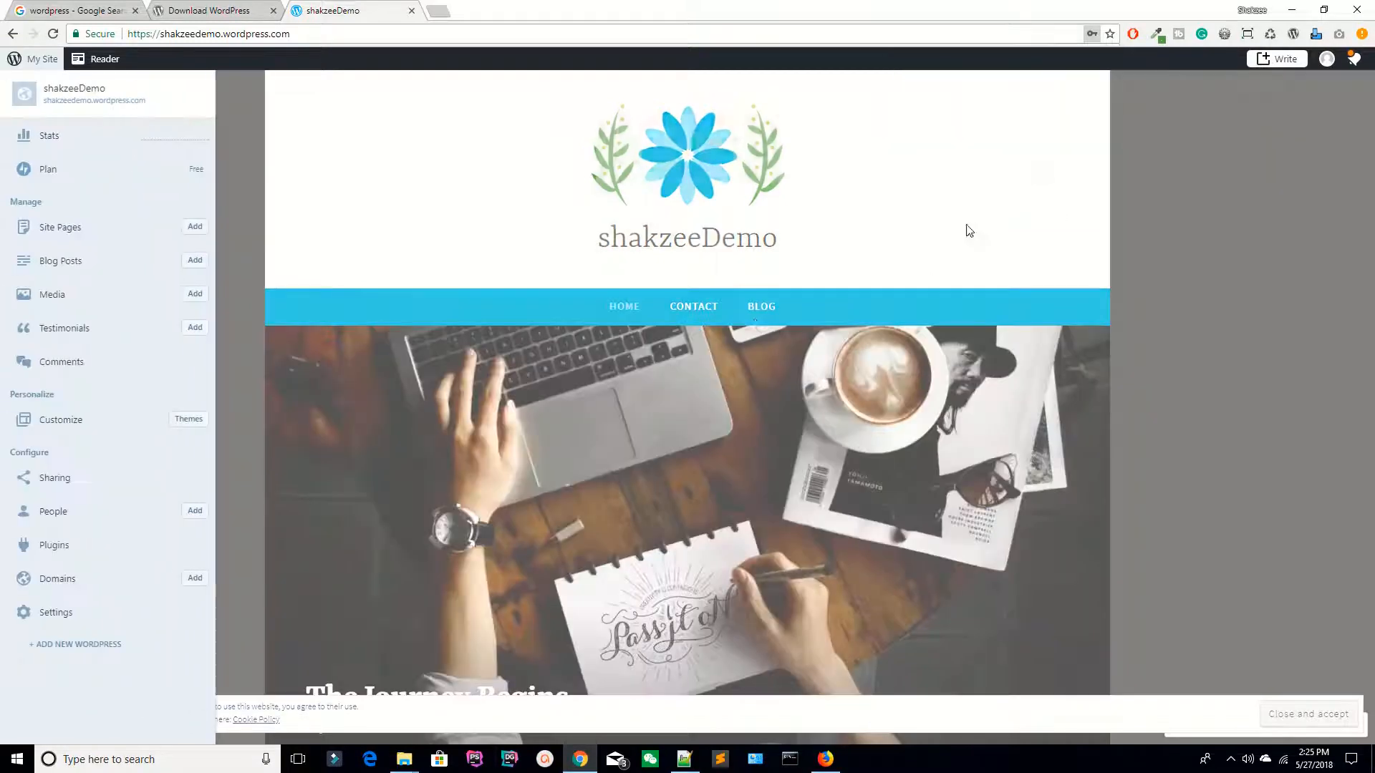
pyautogui.click(270, 154)
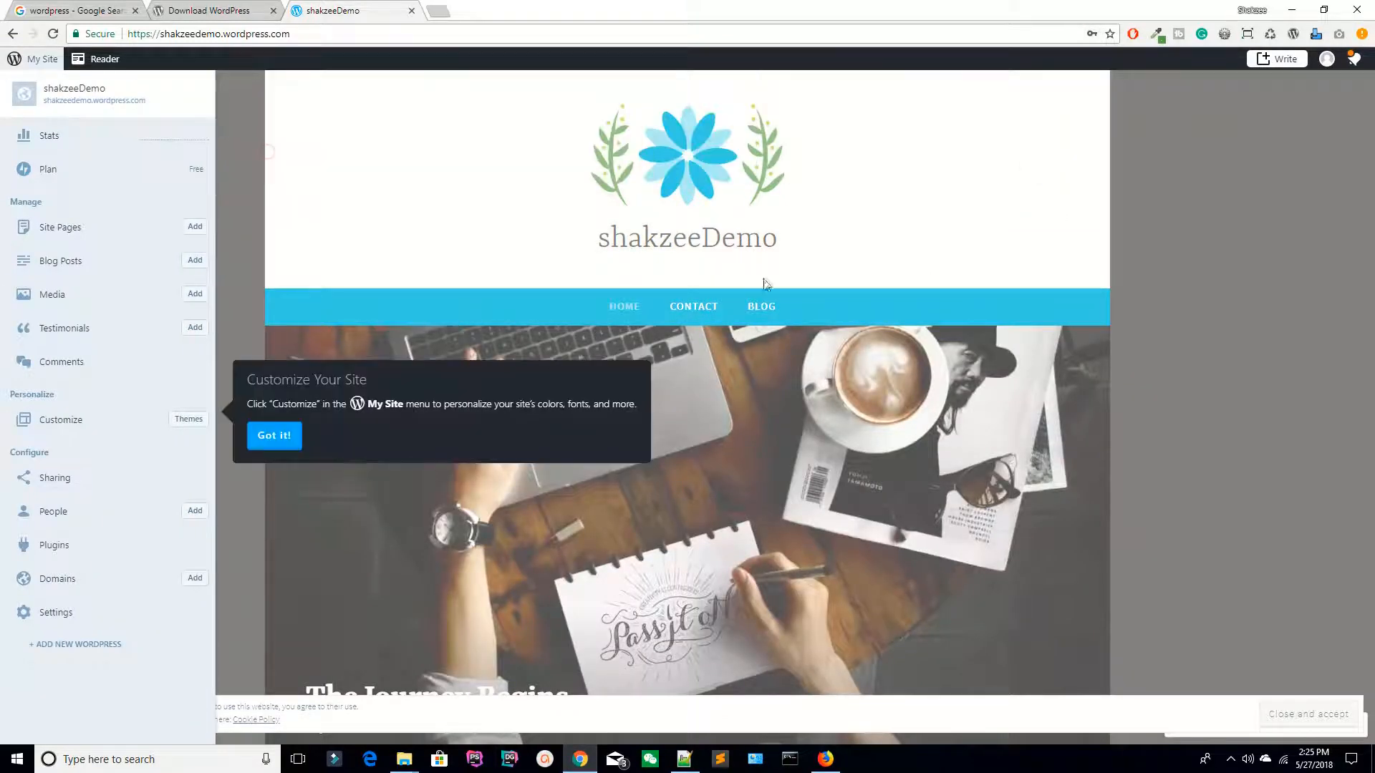
pyautogui.click(275, 435)
pyautogui.scroll(-4, 600, 332)
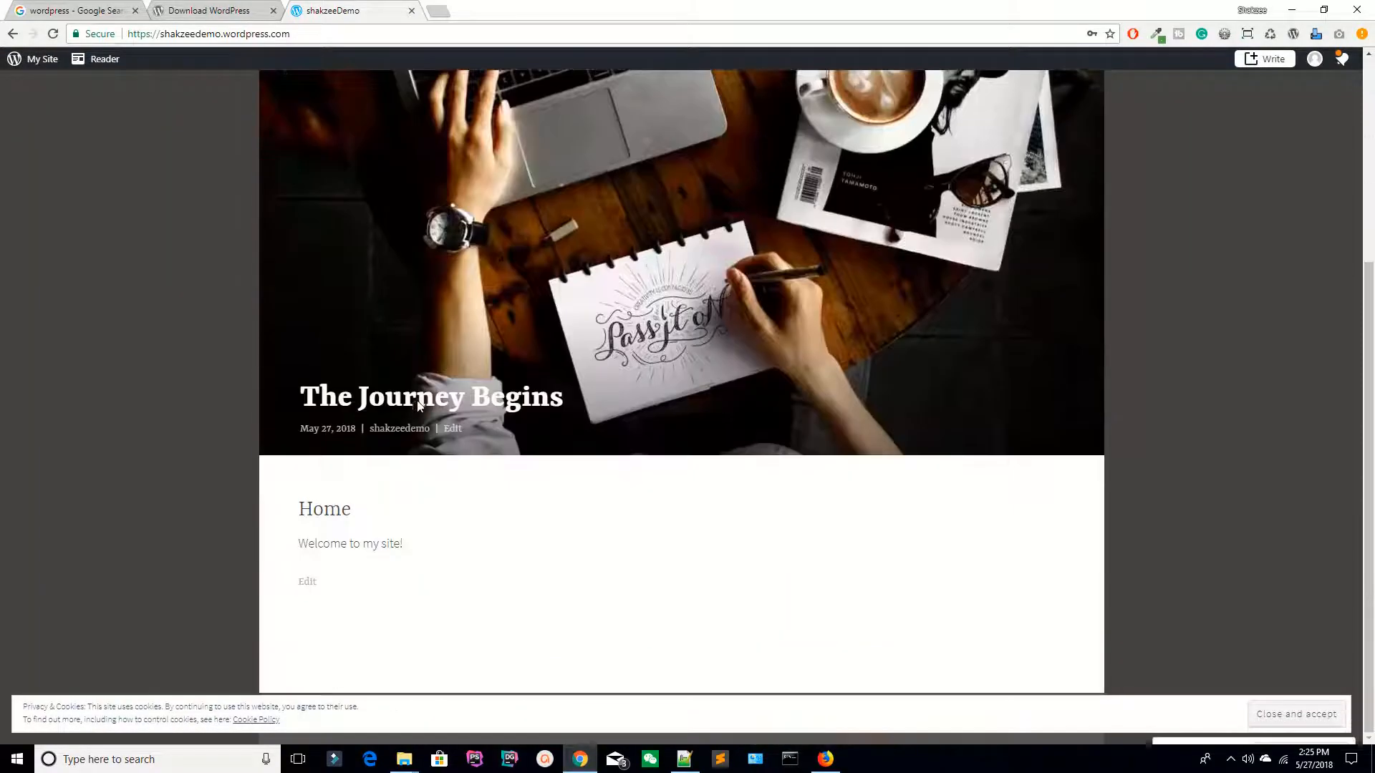
pyautogui.scroll(4, 417, 400)
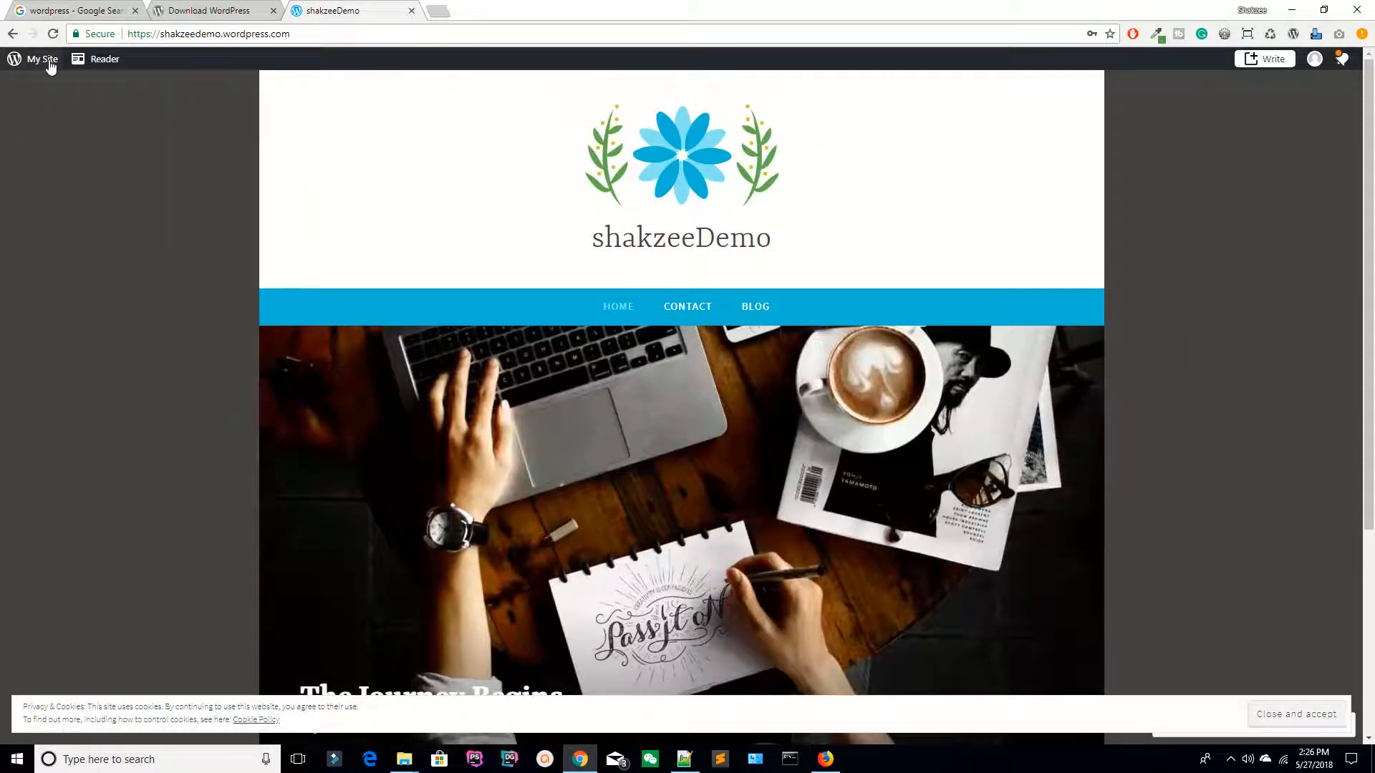
# Step: Open the My Site management panel, then close the shakzeeDemo site tab
pyautogui.click(16, 60)
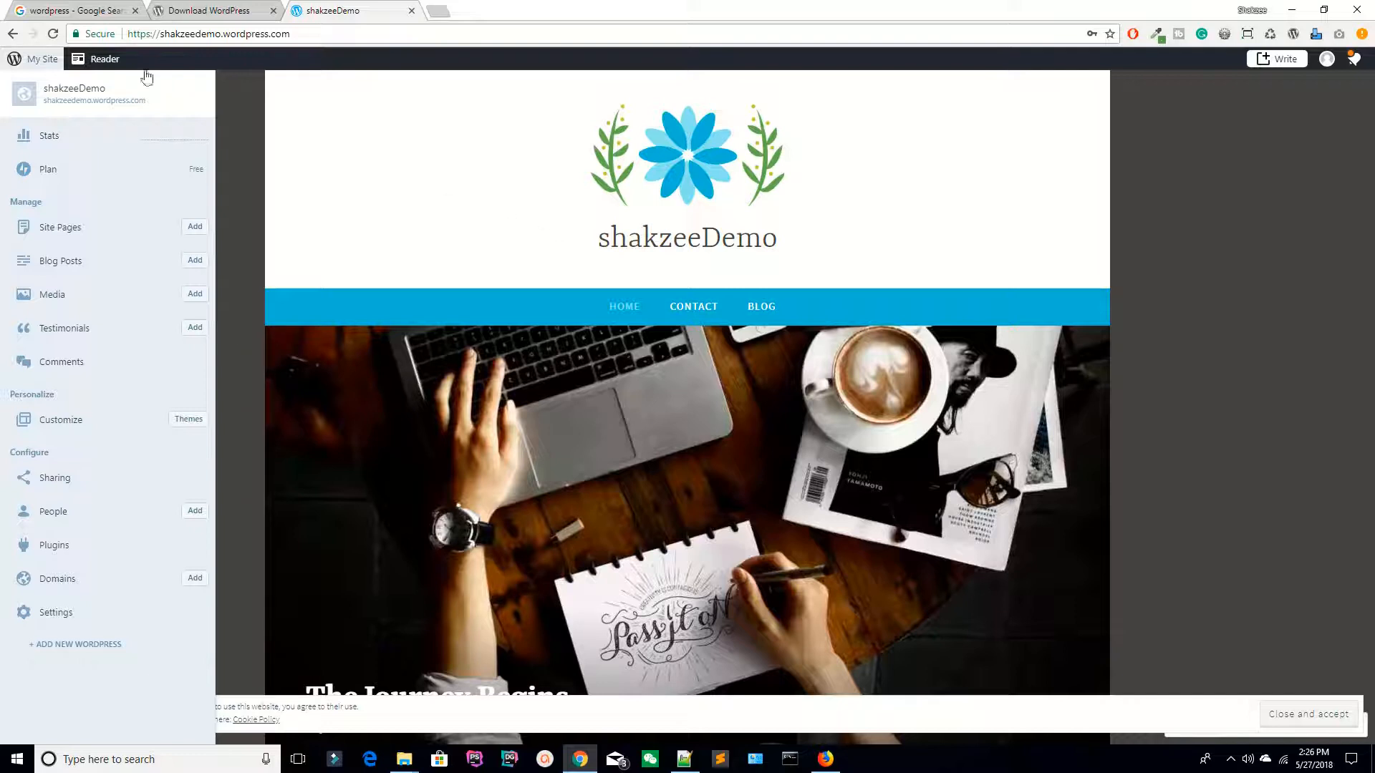
pyautogui.click(259, 4)
pyautogui.click(348, 3)
pyautogui.click(412, 10)
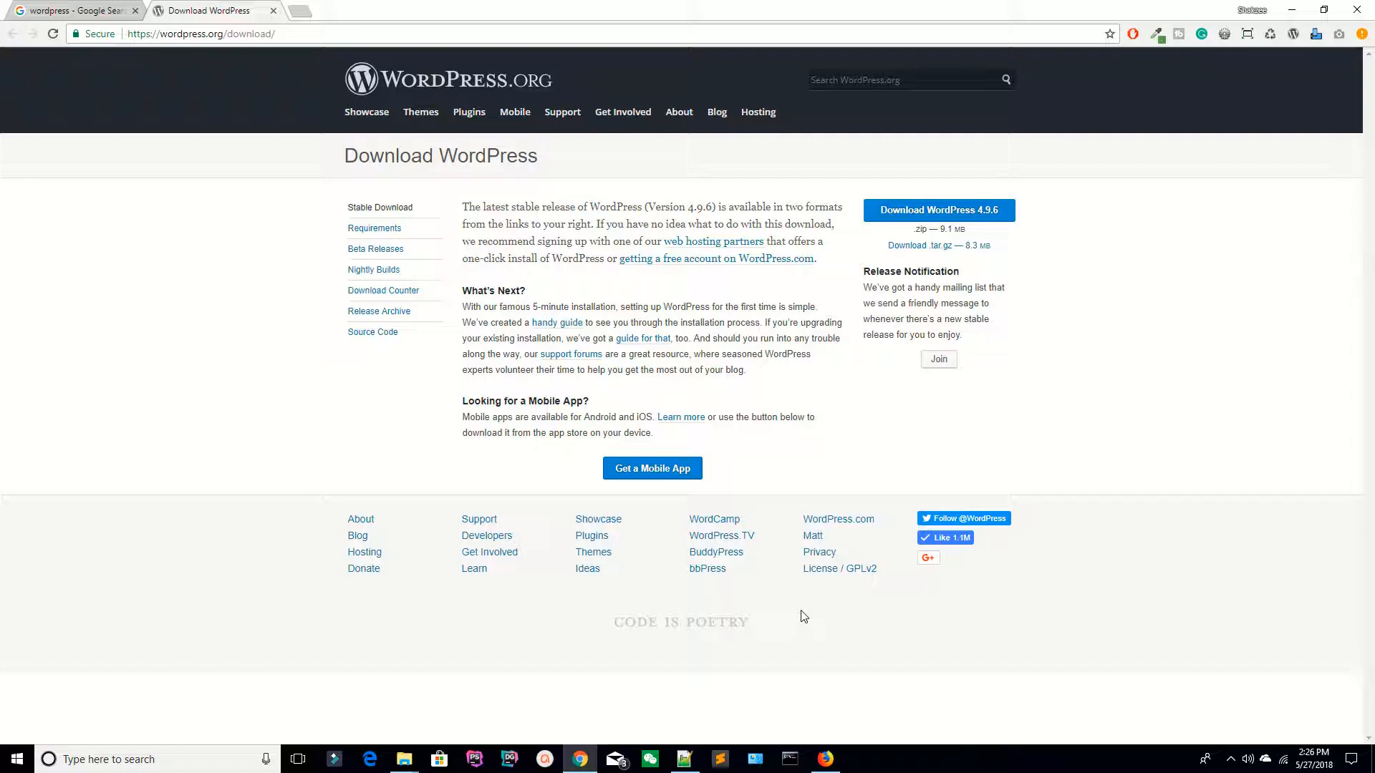
# Step: Launch the XAMPP Control Panel from the Start menu search
pyautogui.click(17, 758)
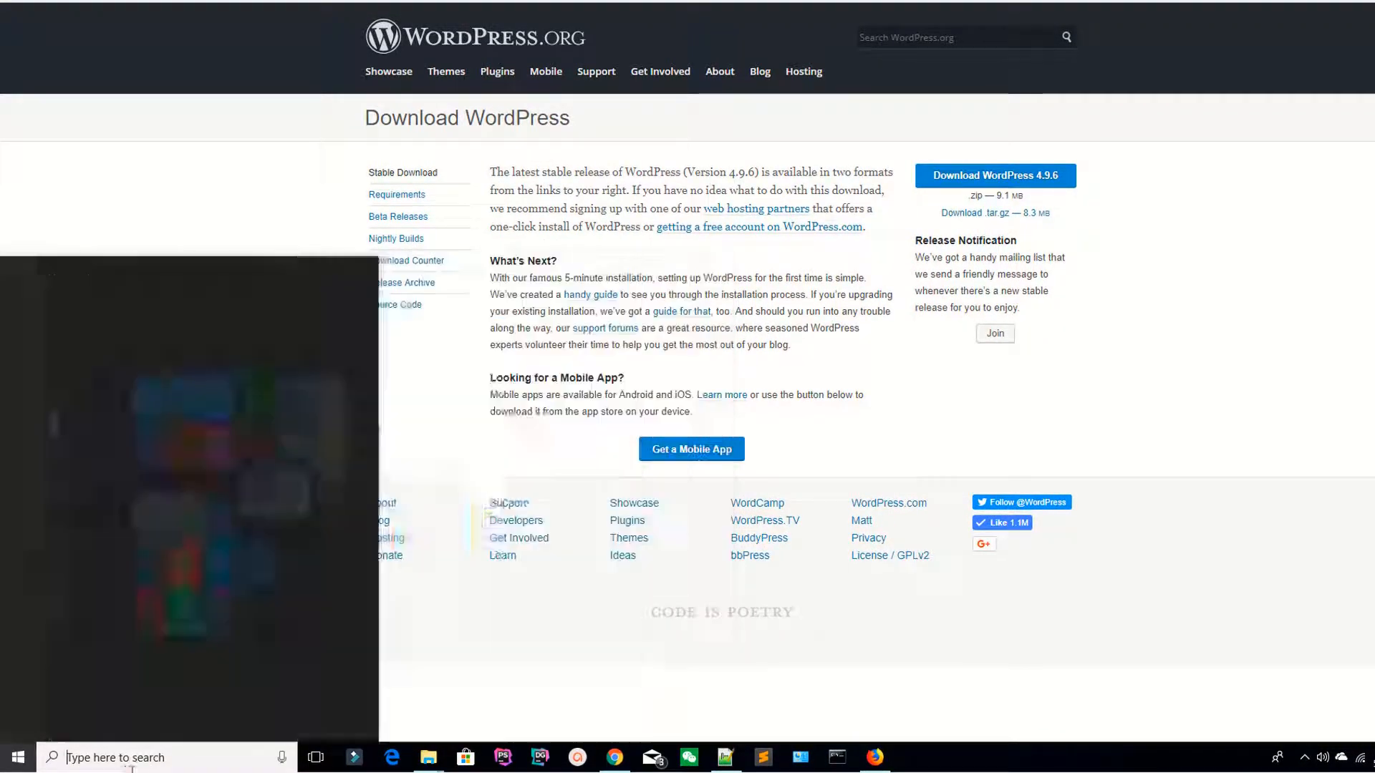
pyautogui.click(127, 758)
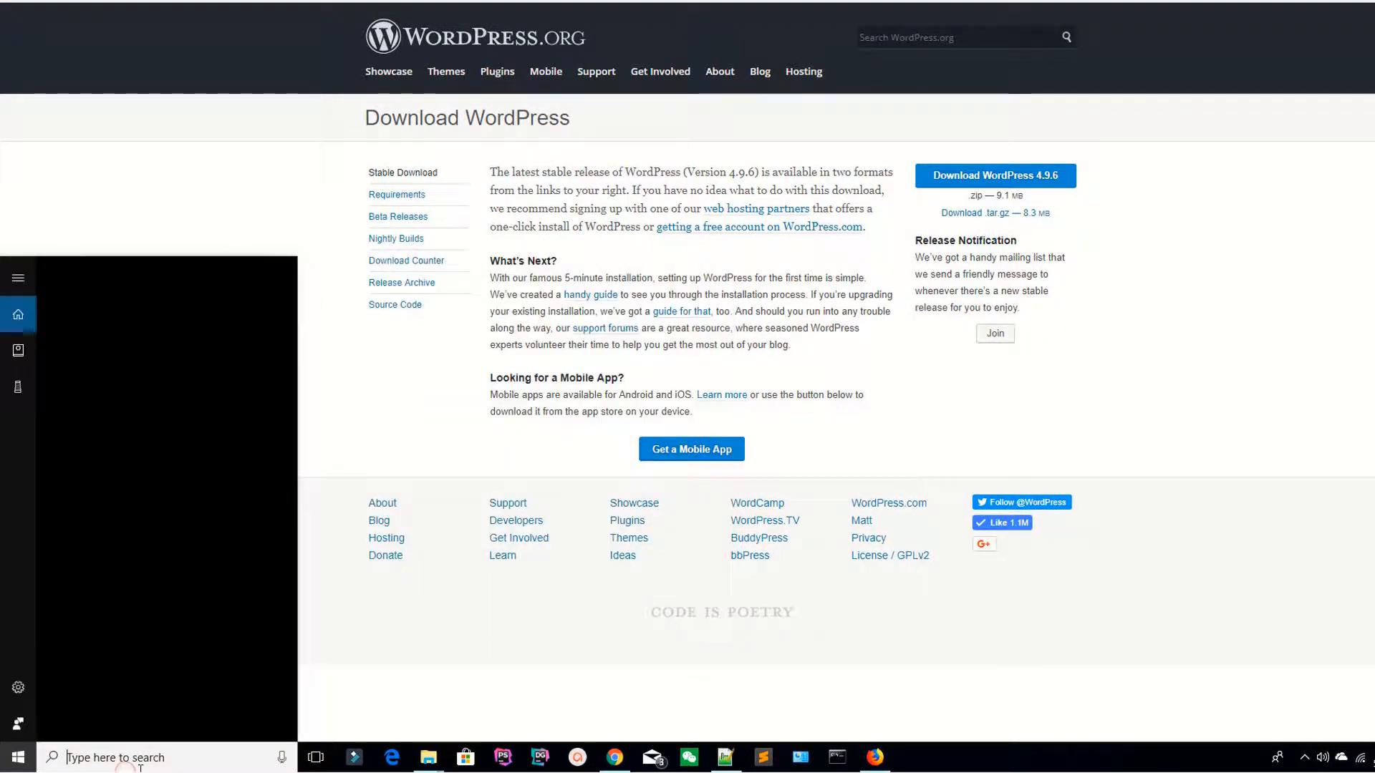
pyautogui.write('xa')
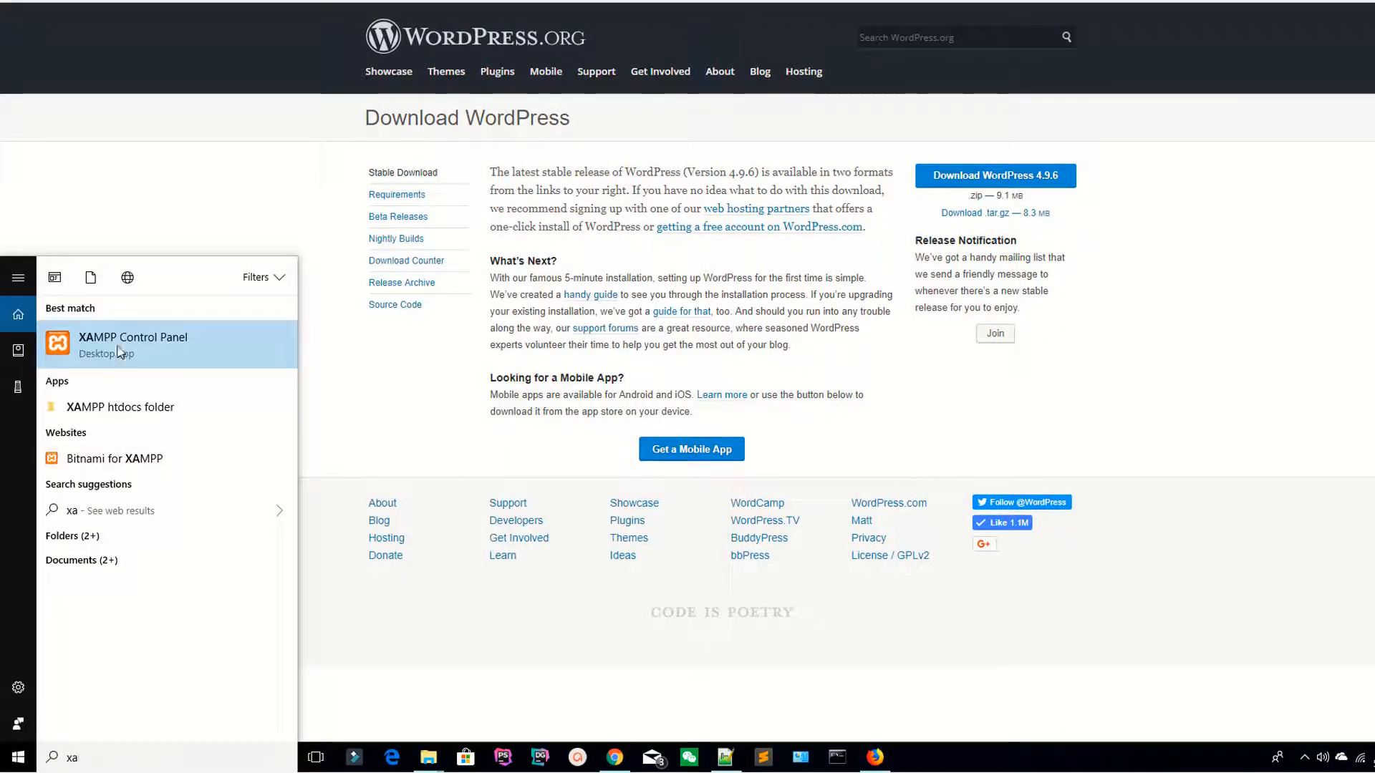
pyautogui.press('Return')
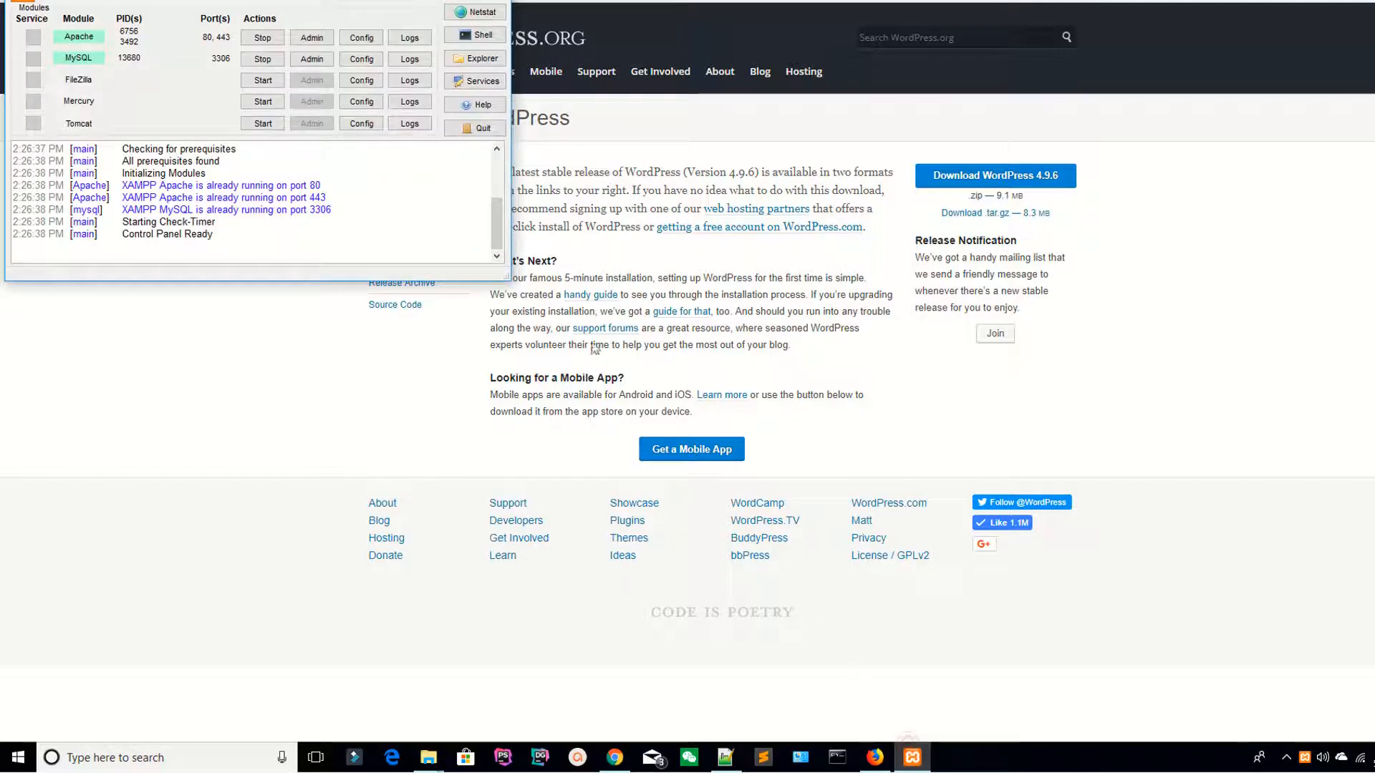
# Step: Stop and restart Apache and MySQL, then hide the control panel with servers running
pyautogui.click(264, 38)
pyautogui.click(263, 58)
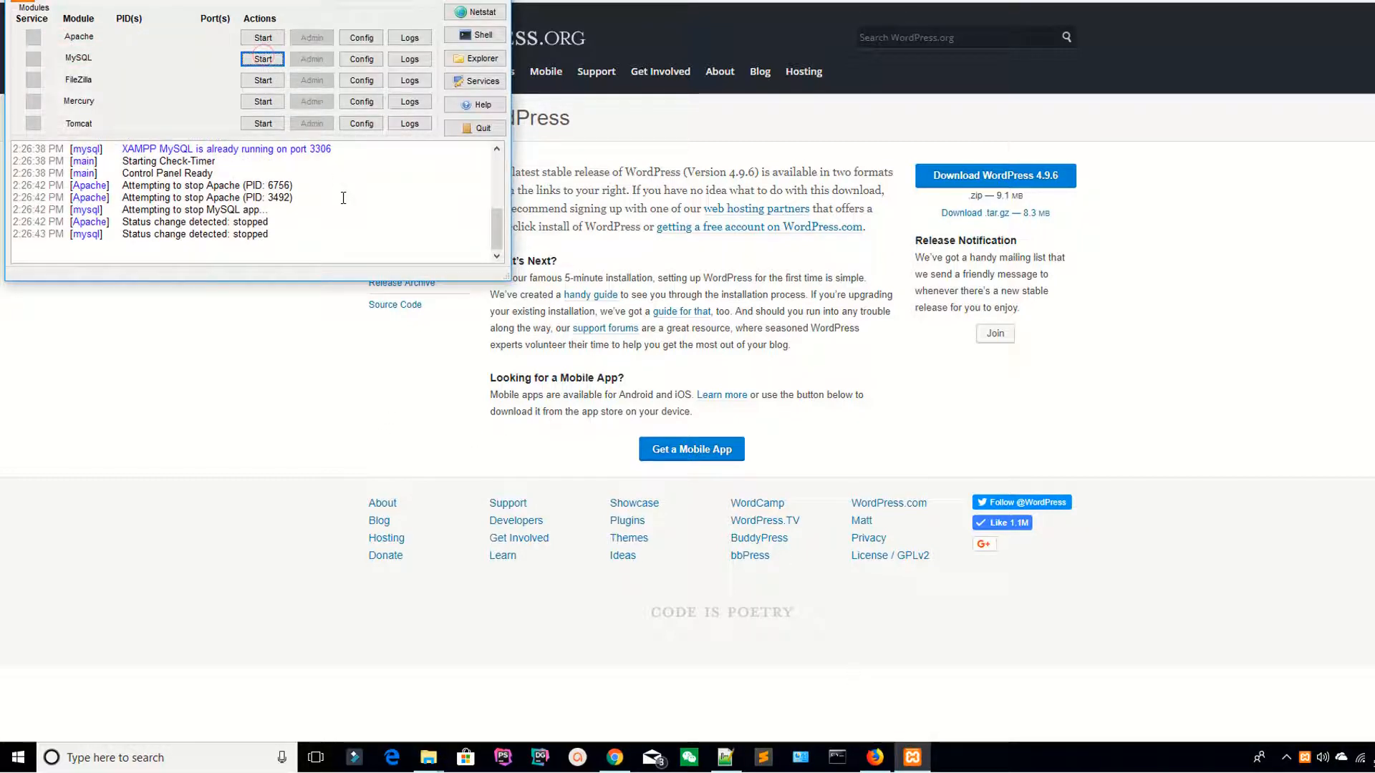
pyautogui.click(264, 38)
pyautogui.click(263, 59)
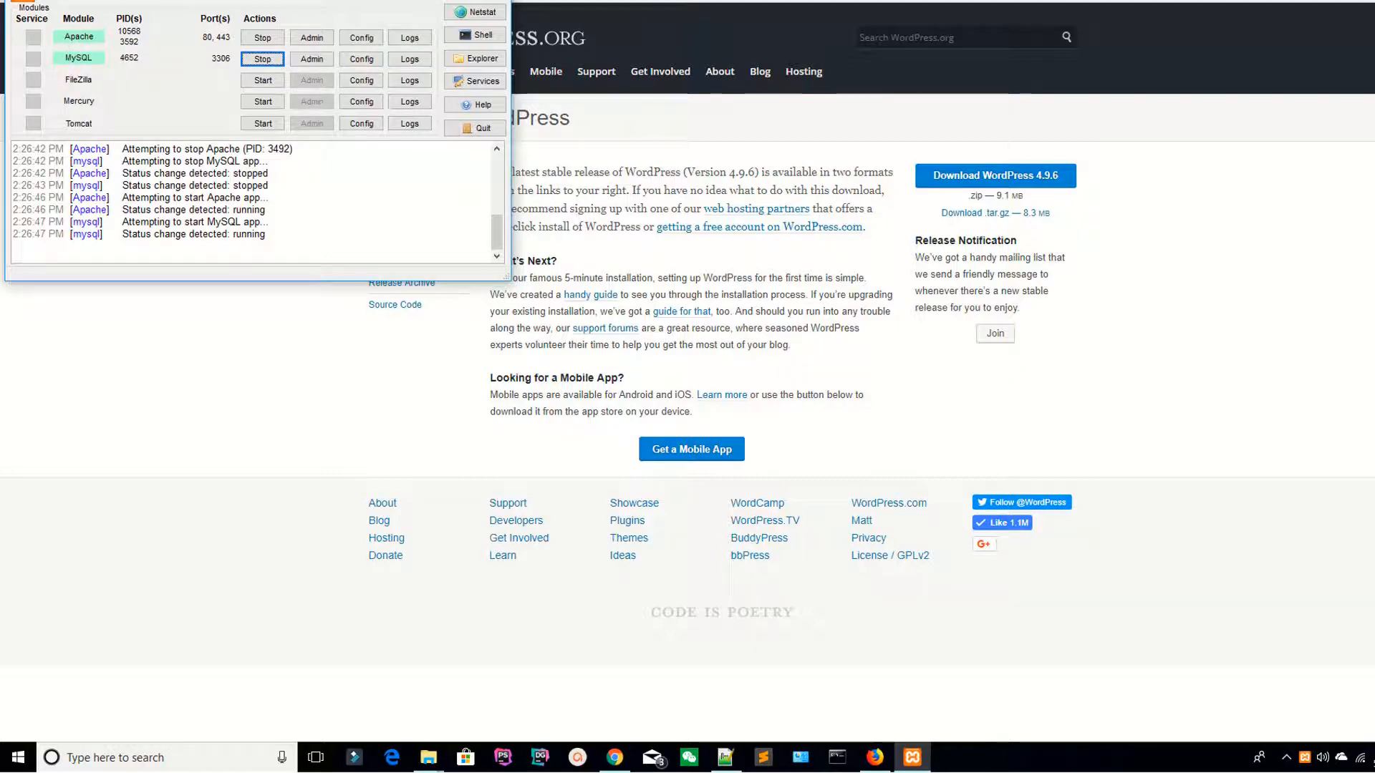
pyautogui.moveTo(379, 0); pyautogui.dragTo(473, 18)
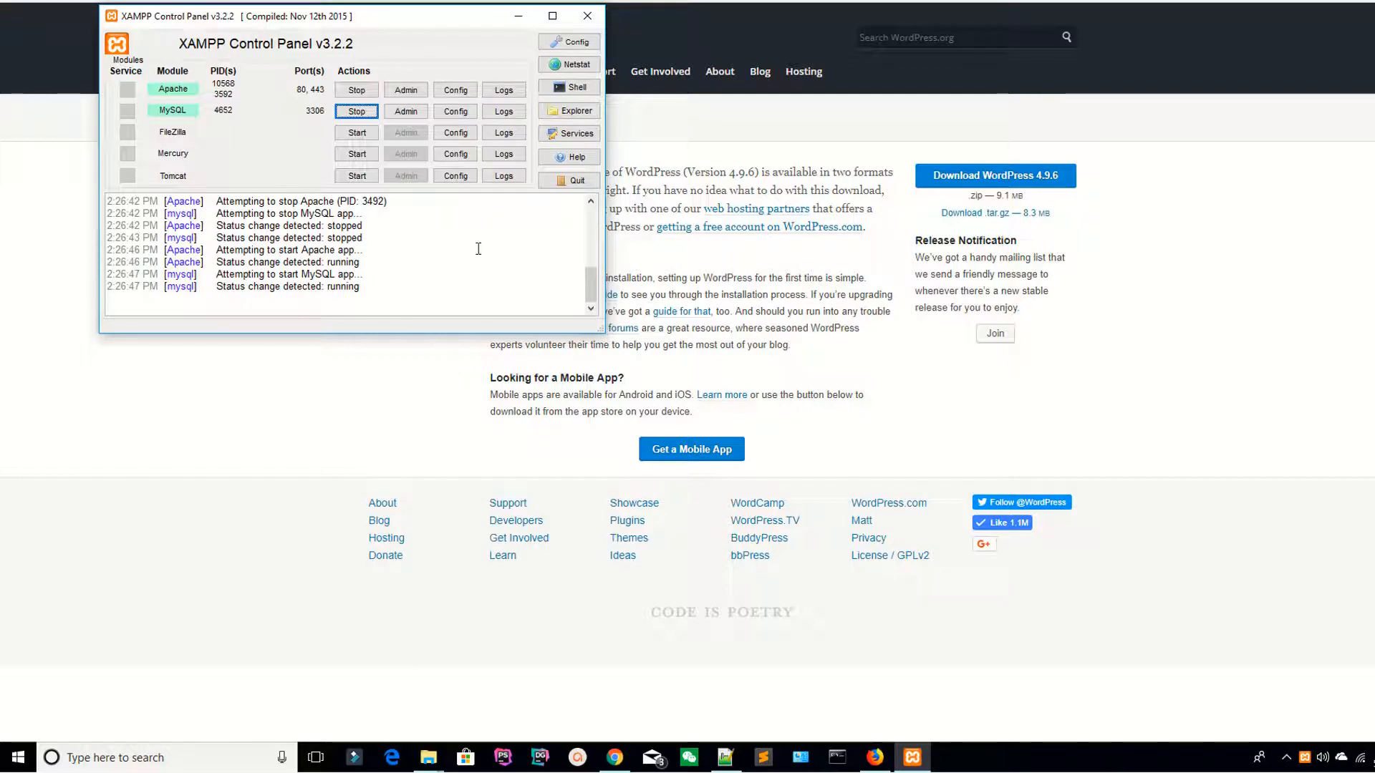
pyautogui.click(588, 16)
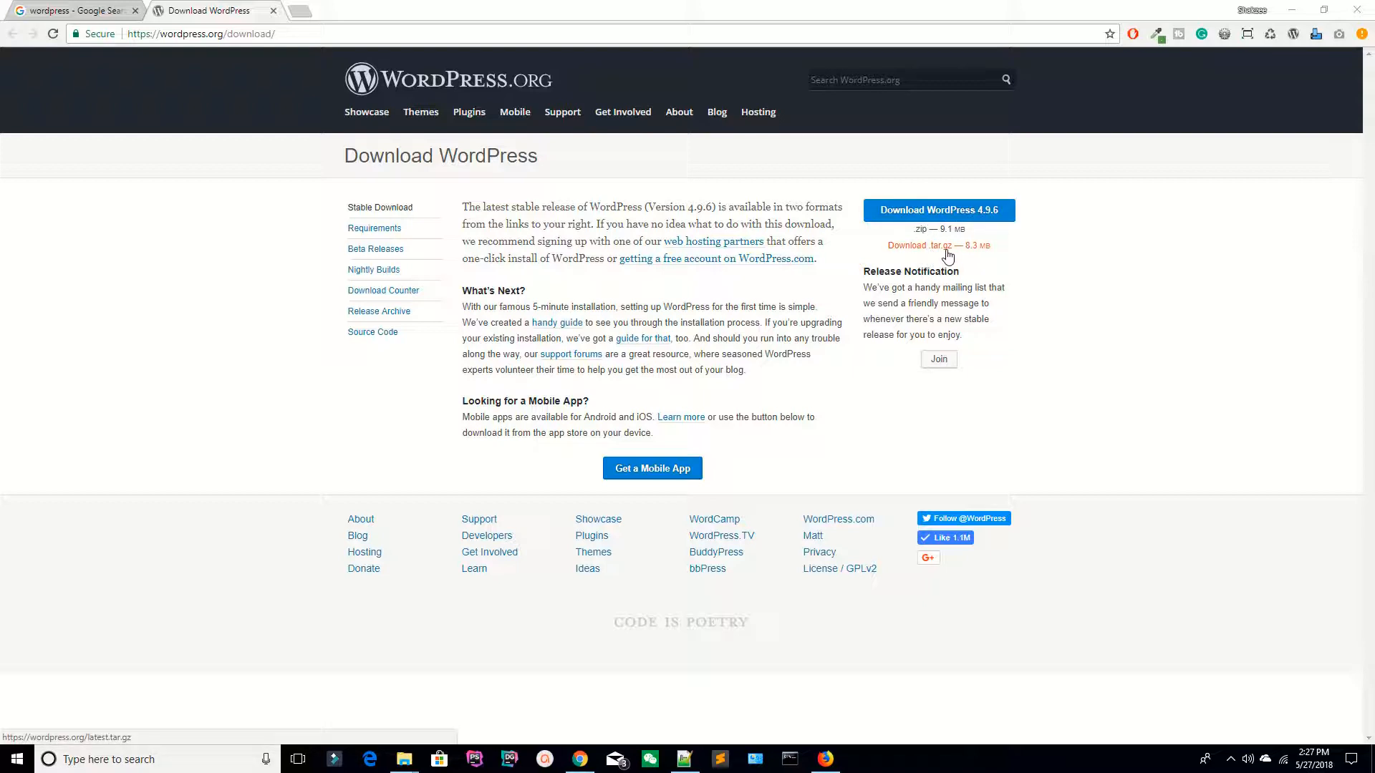
# Step: Download the WordPress 4.9.6 zip and bring the File Explorer window forward
pyautogui.click(956, 215)
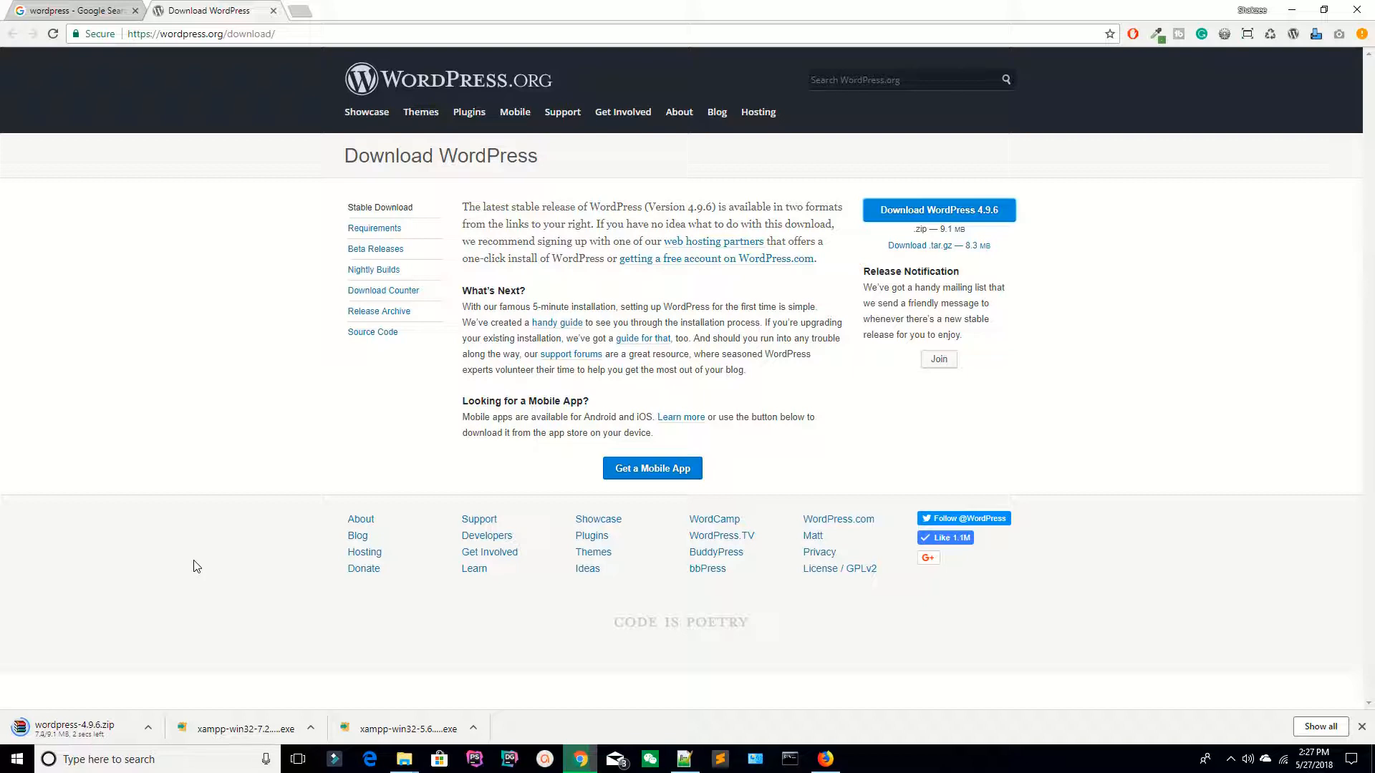
pyautogui.moveTo(405, 760)
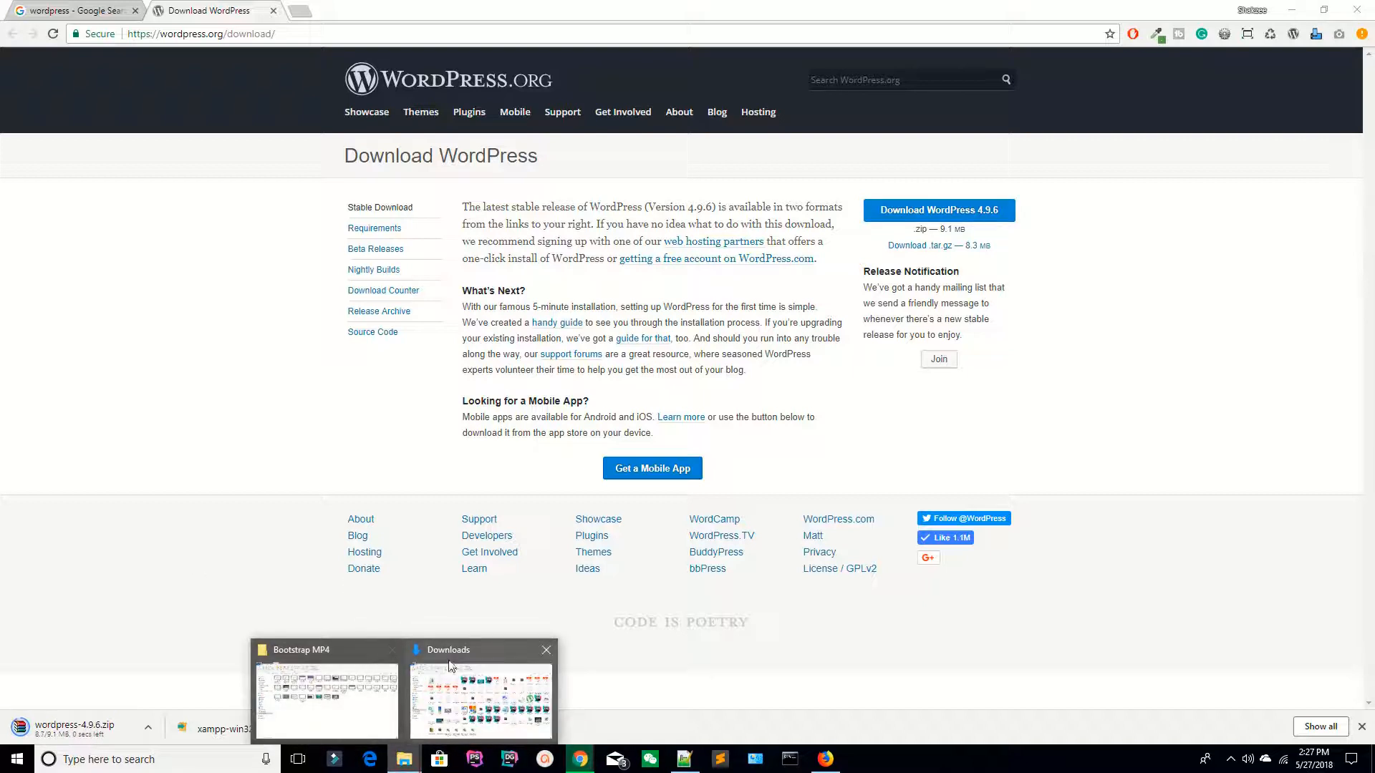
pyautogui.click(451, 666)
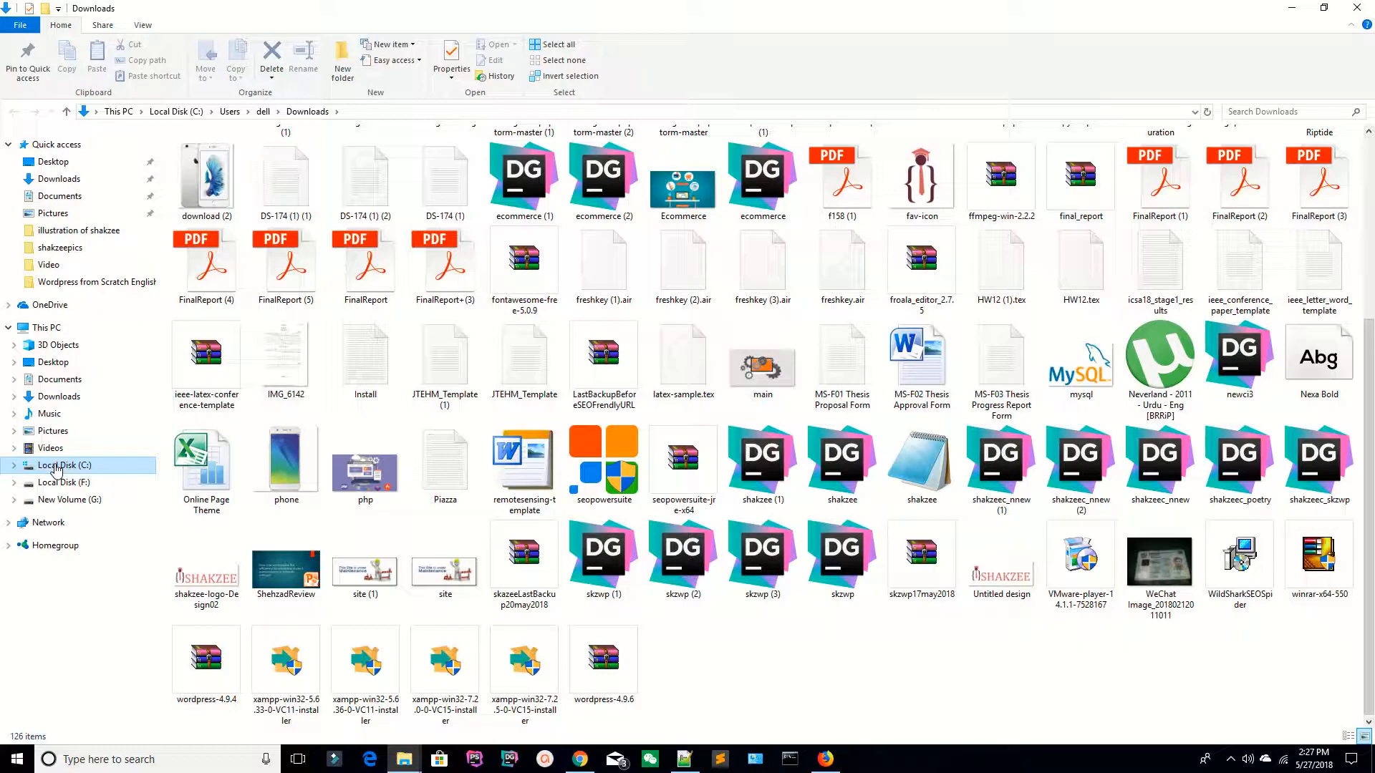
# Step: Navigate to C:\xampp\htdocs on Local Disk (C:) using Large icons view
pyautogui.click(57, 467)
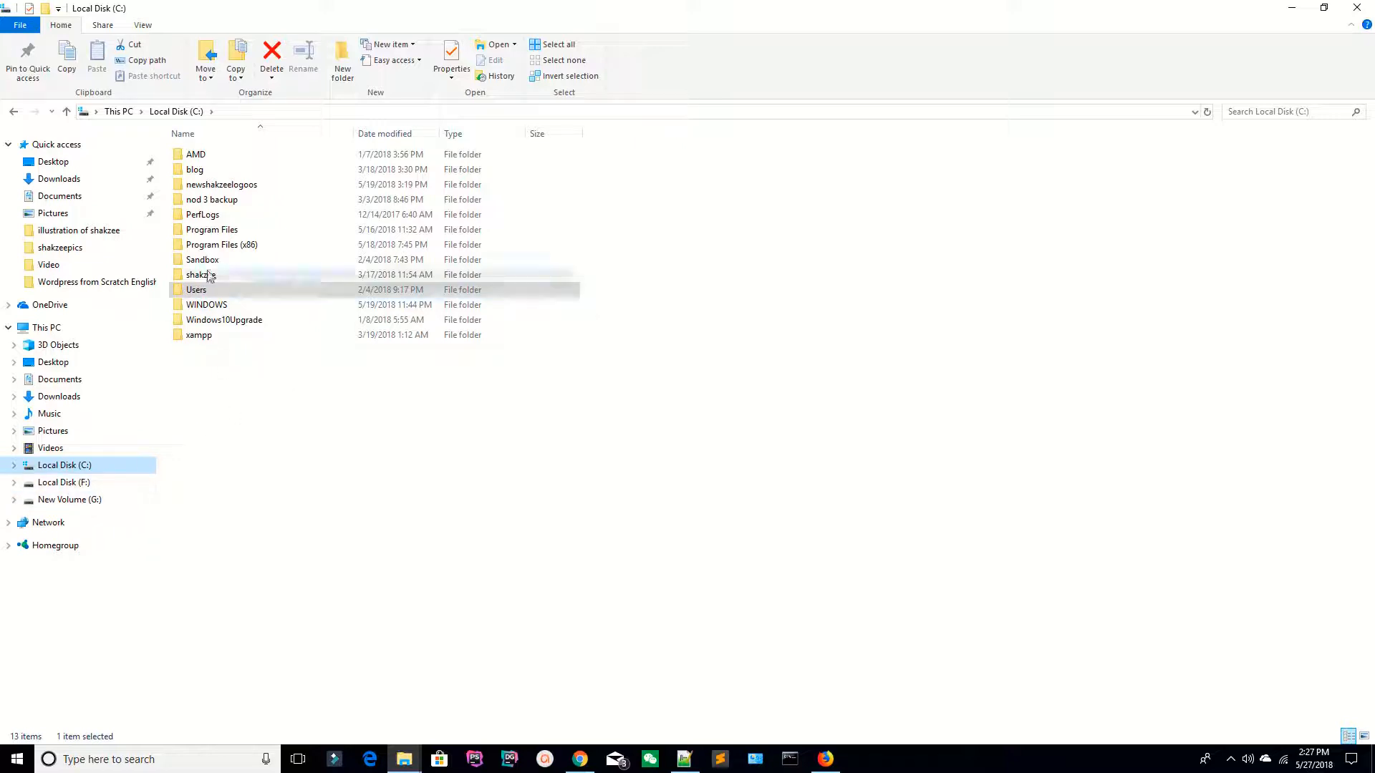
pyautogui.click(143, 25)
pyautogui.click(239, 45)
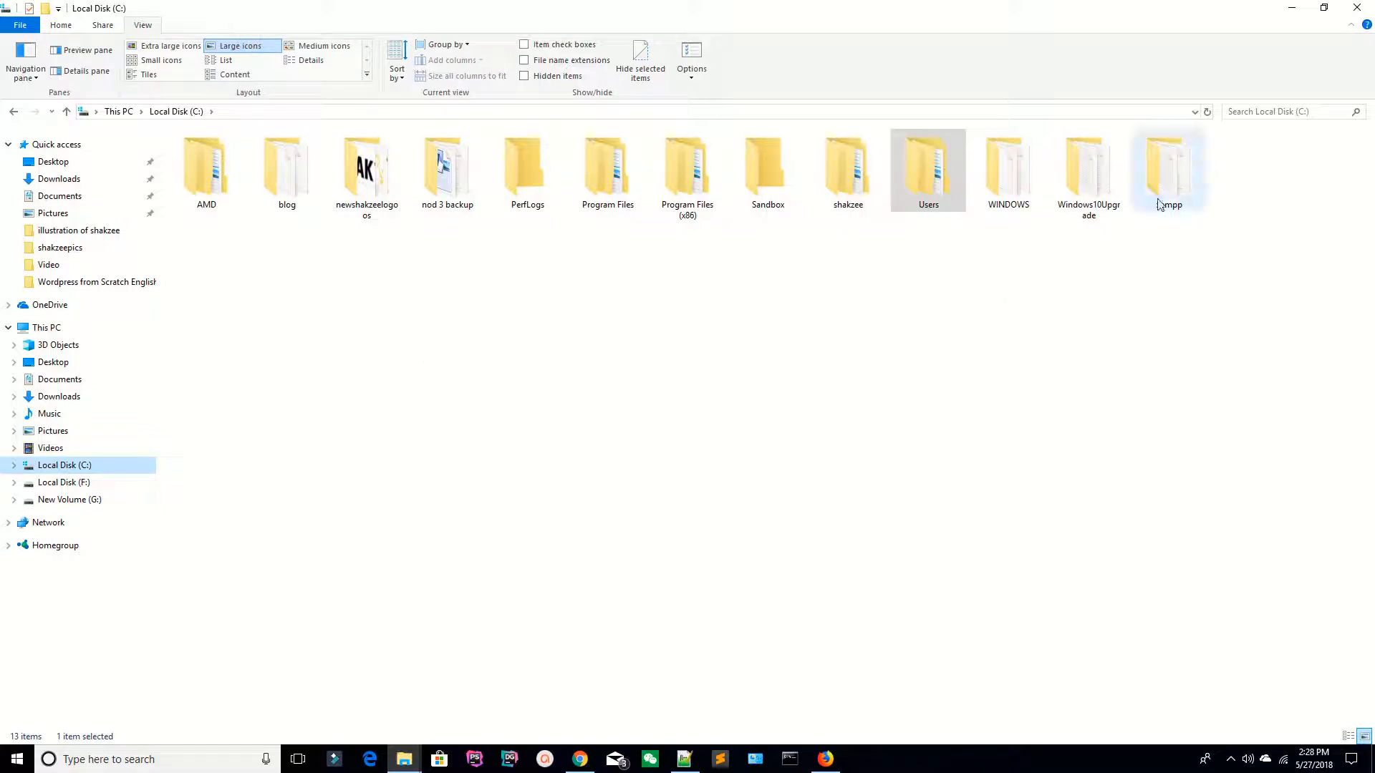
pyautogui.doubleClick(1160, 165)
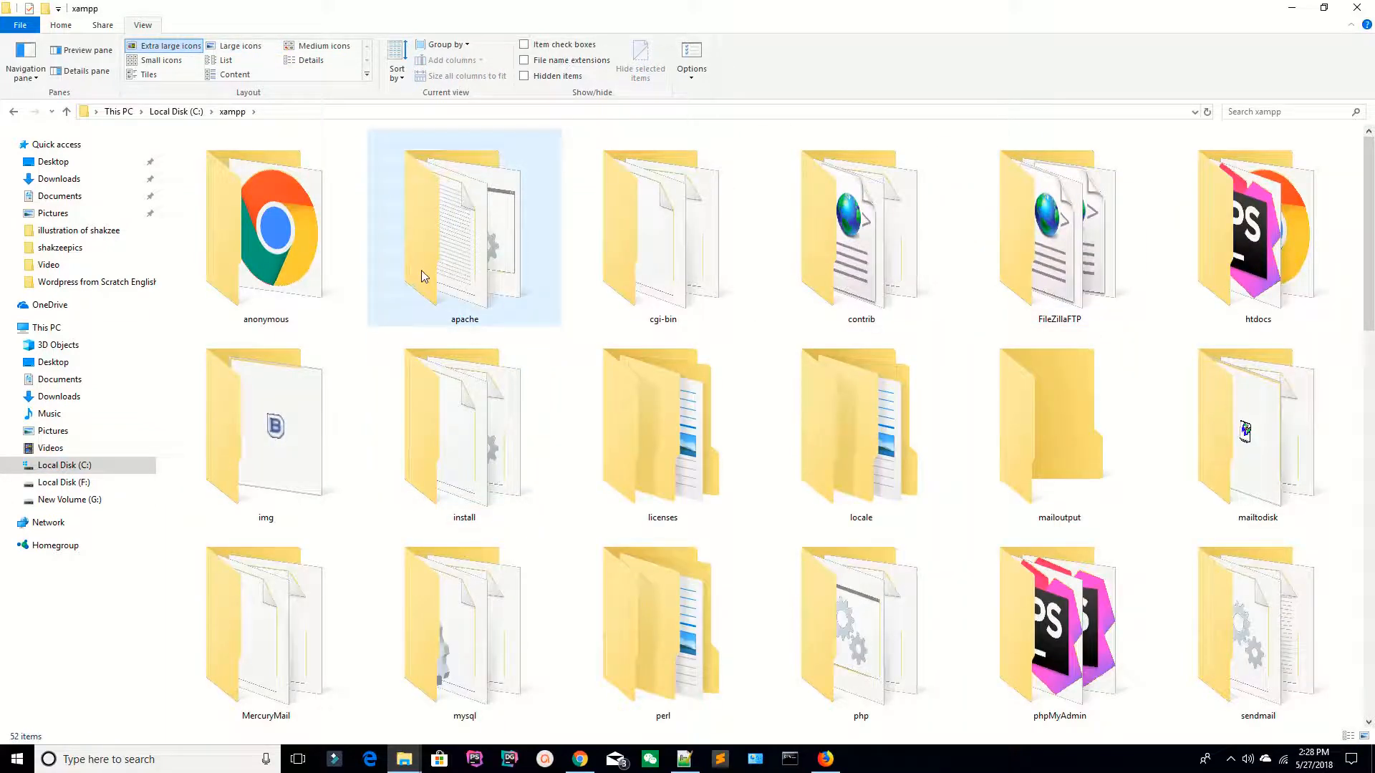
pyautogui.press('h')
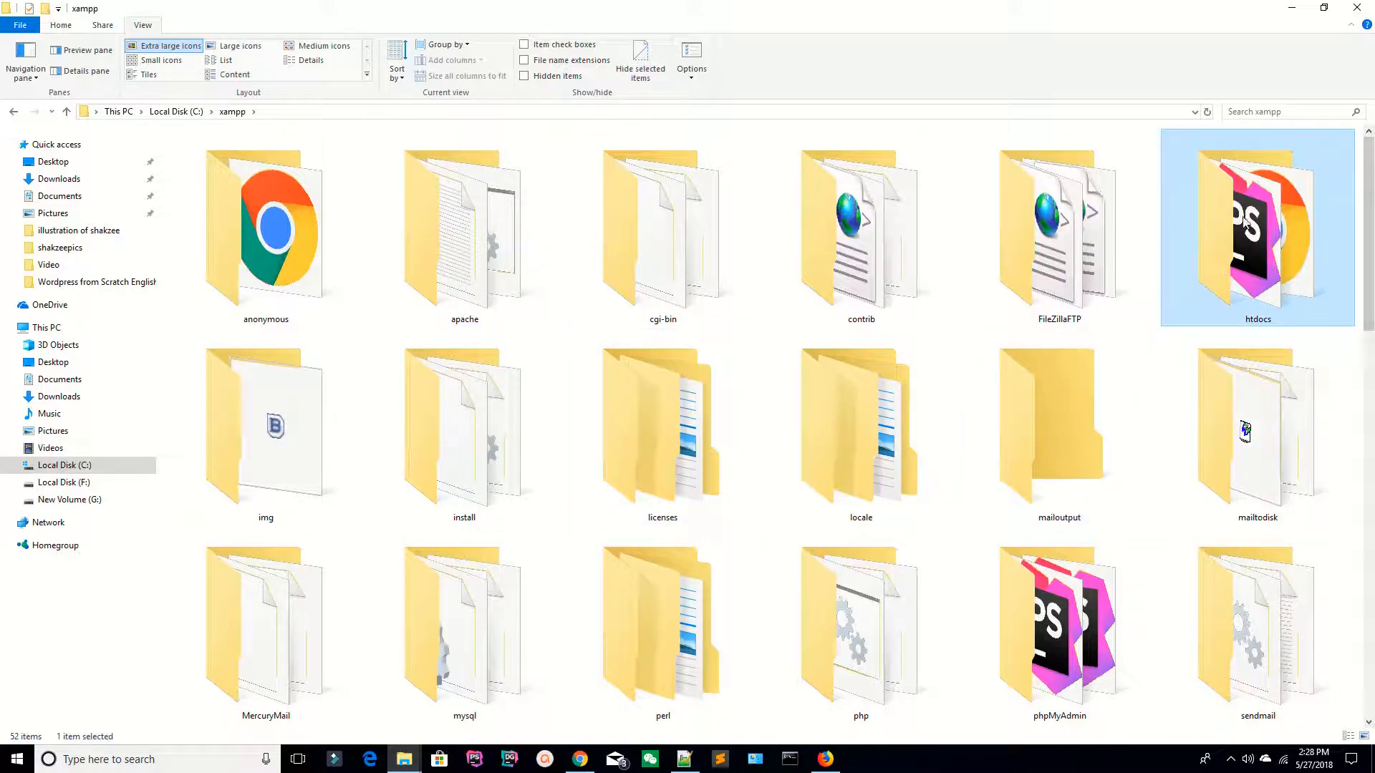
pyautogui.doubleClick(1246, 223)
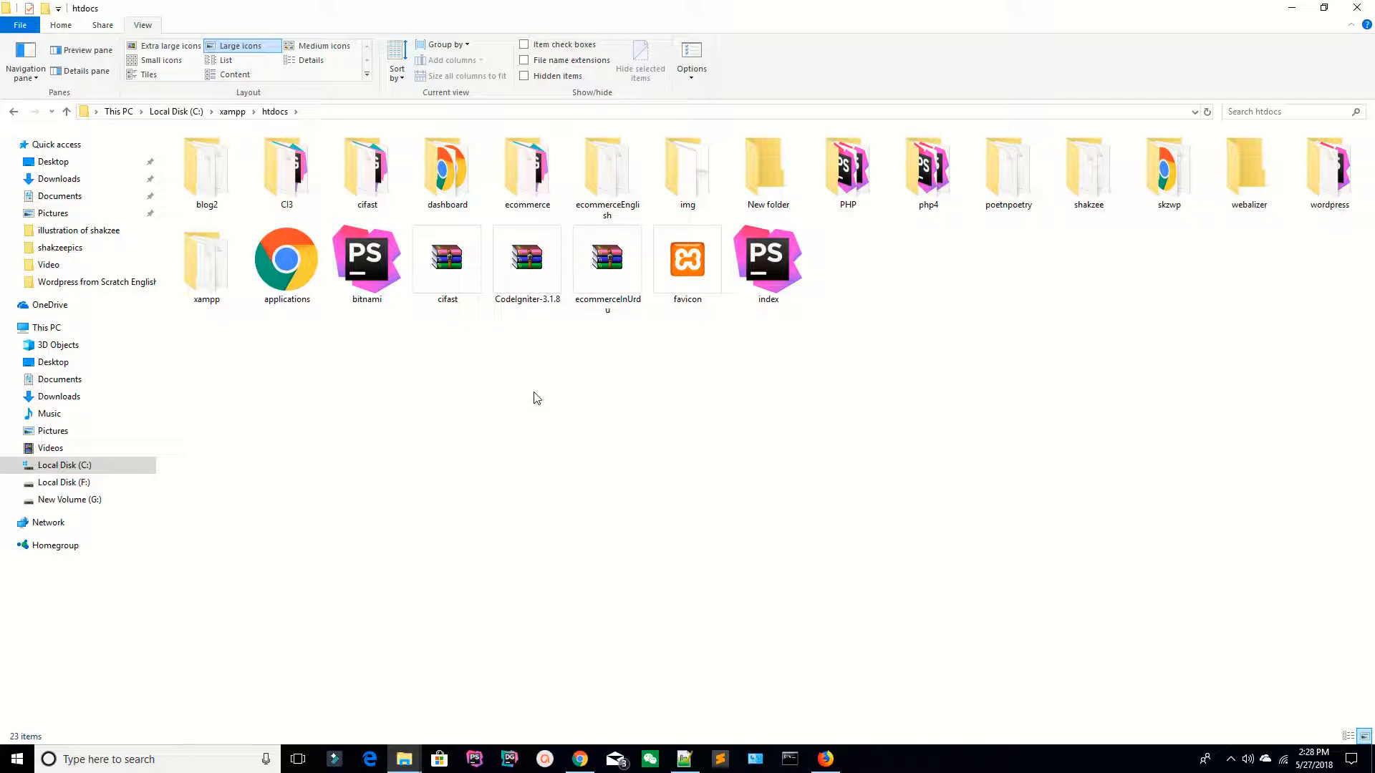
pyautogui.hotkey('alt', 'Tab')
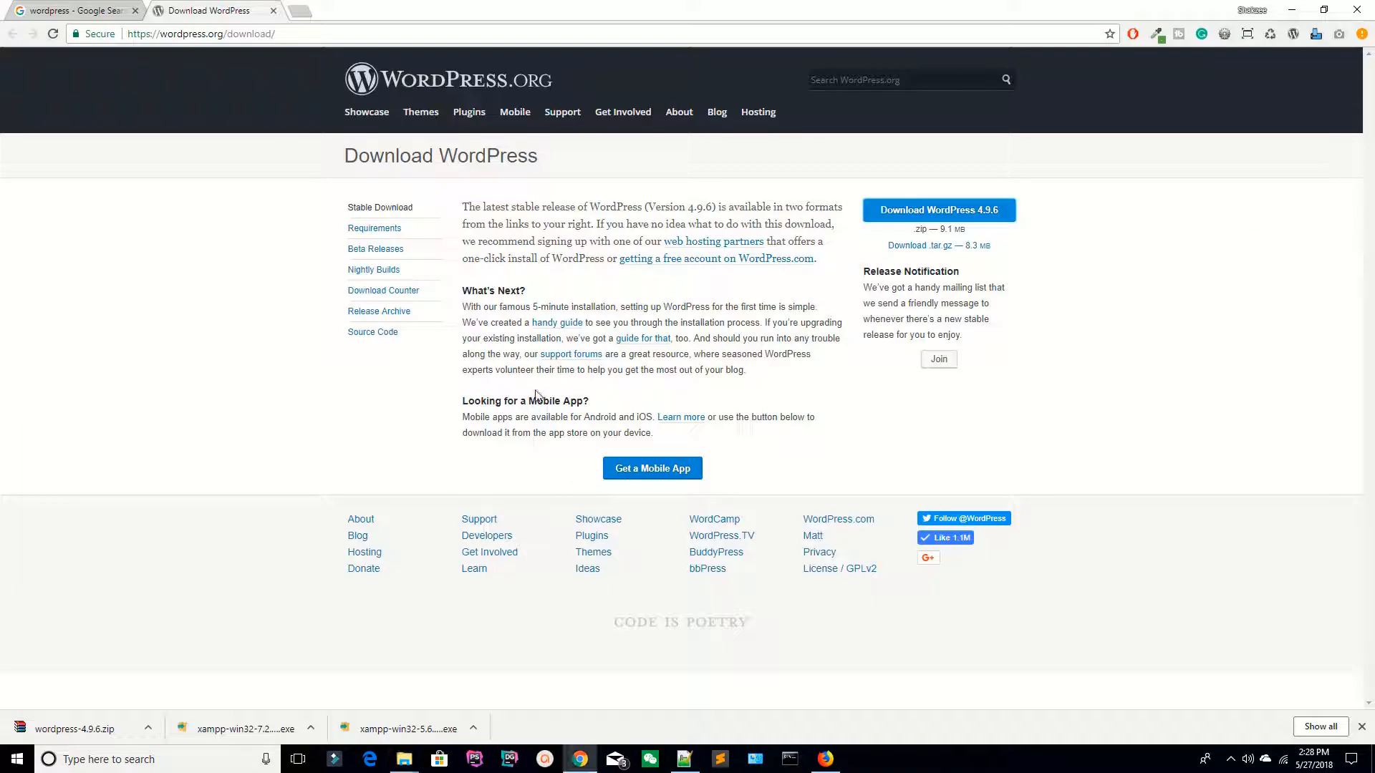
pyautogui.click(1231, 761)
pyautogui.click(1225, 732)
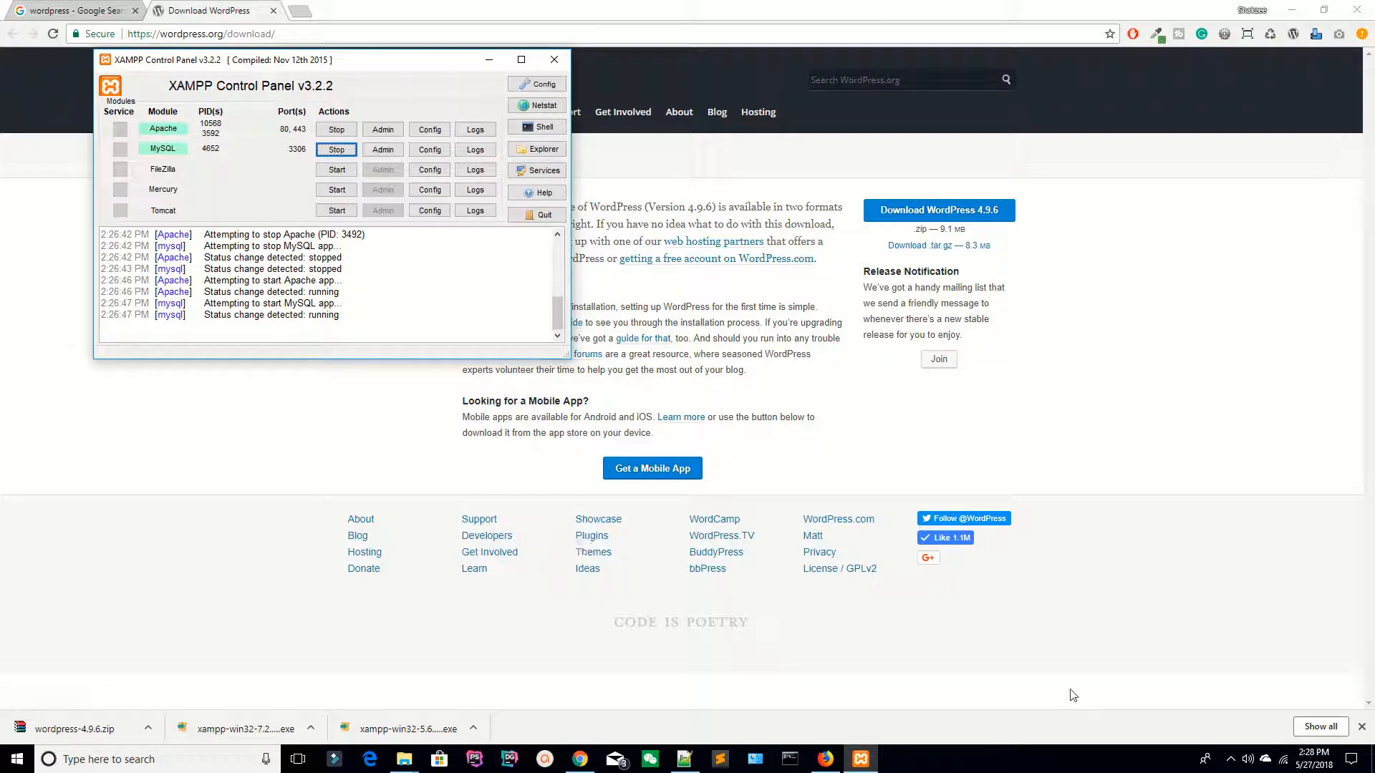
pyautogui.click(1232, 758)
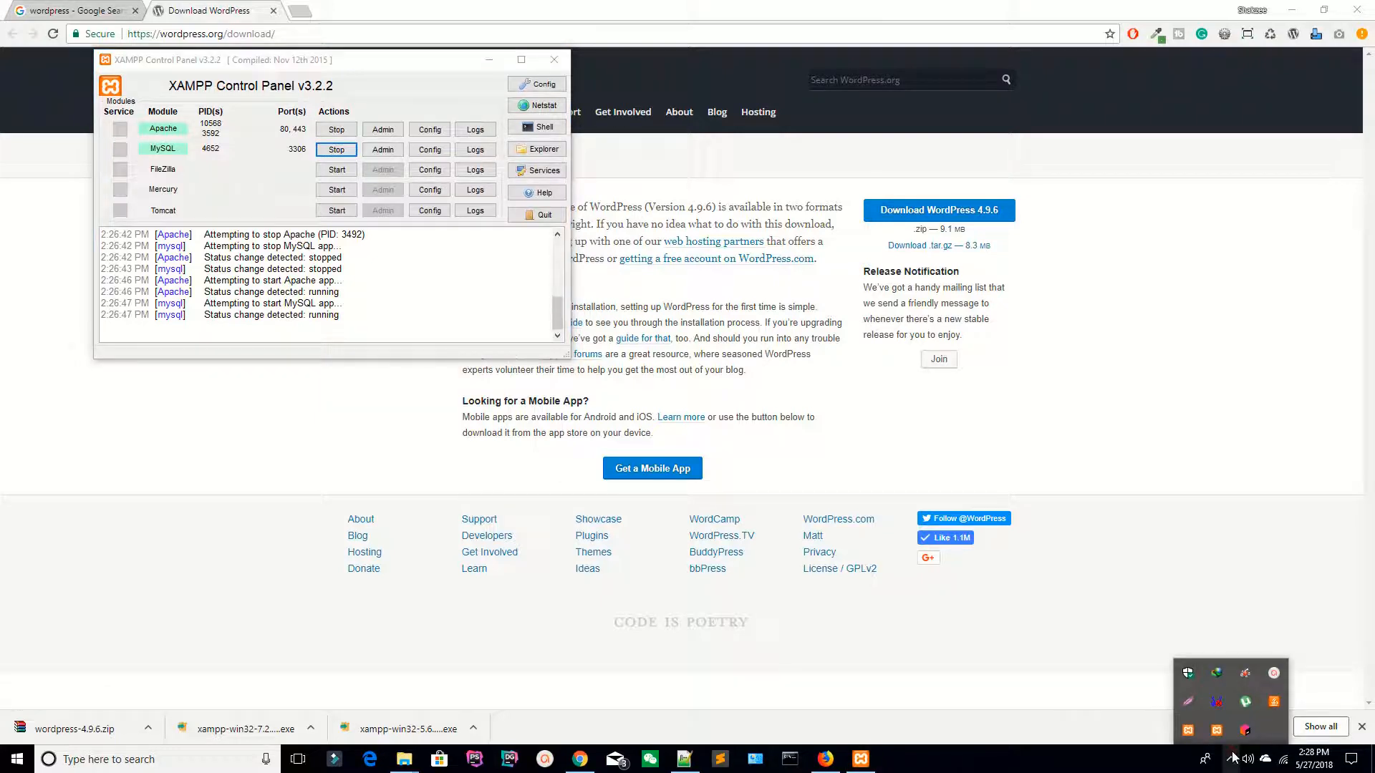
pyautogui.click(994, 627)
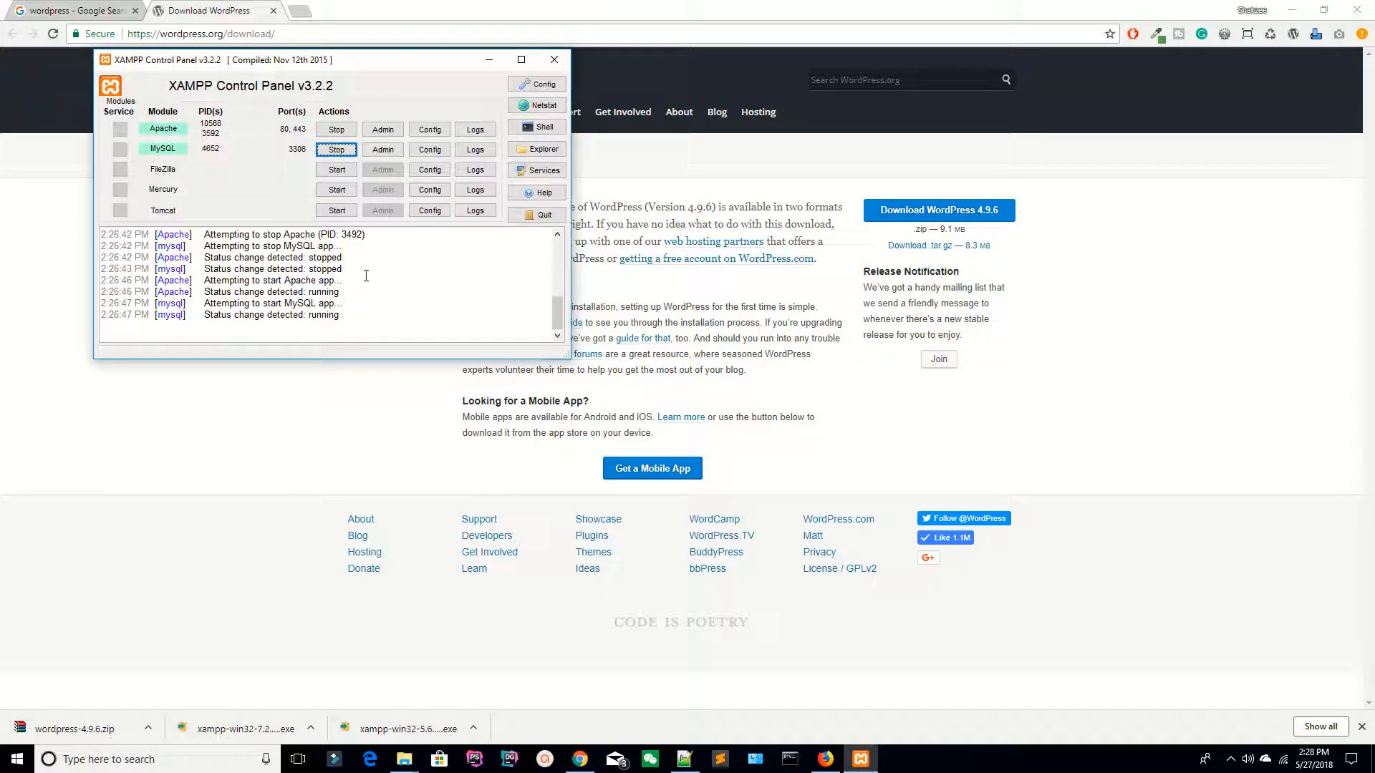
pyautogui.click(555, 61)
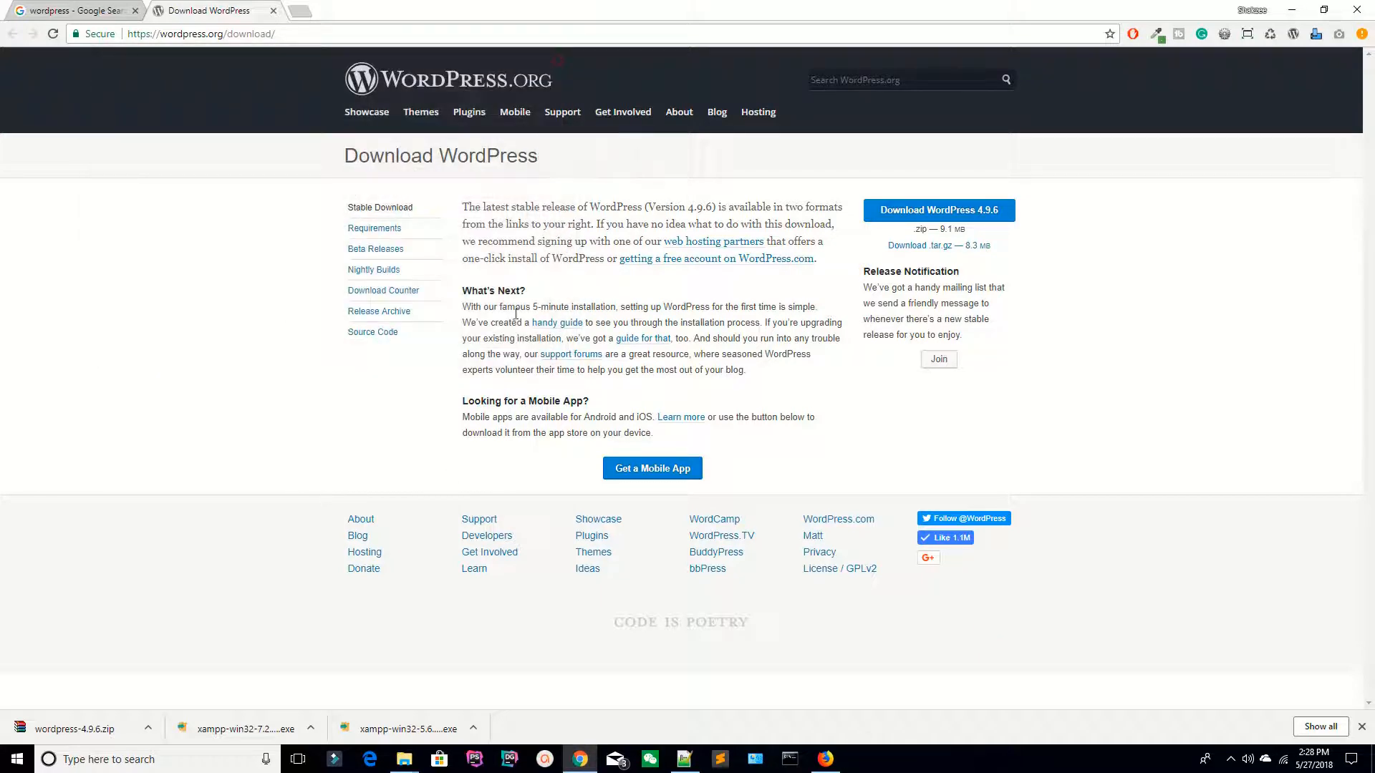
pyautogui.click(148, 730)
# Step: Paste the downloaded wordpress-4.9.6 zip into C:\xampp\htdocs
pyautogui.click(179, 684)
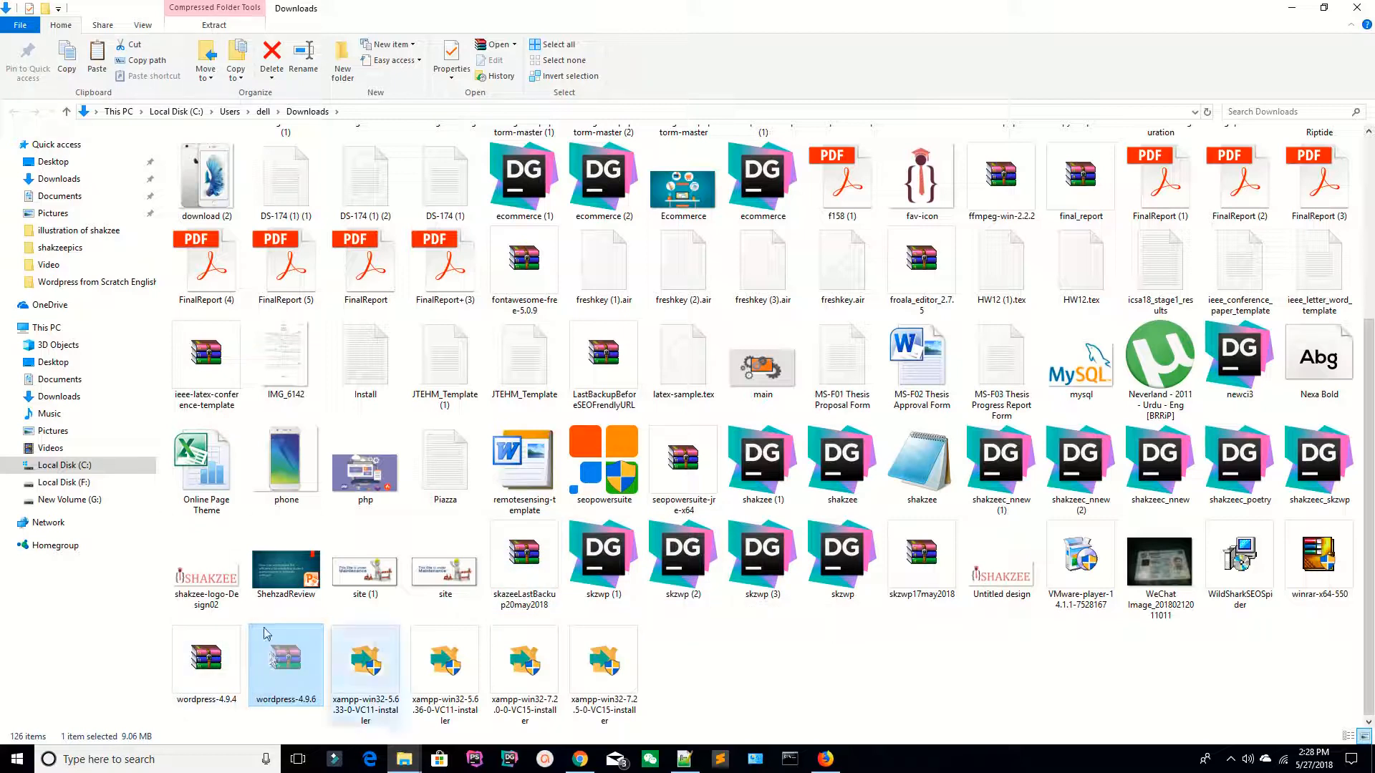
pyautogui.click(64, 466)
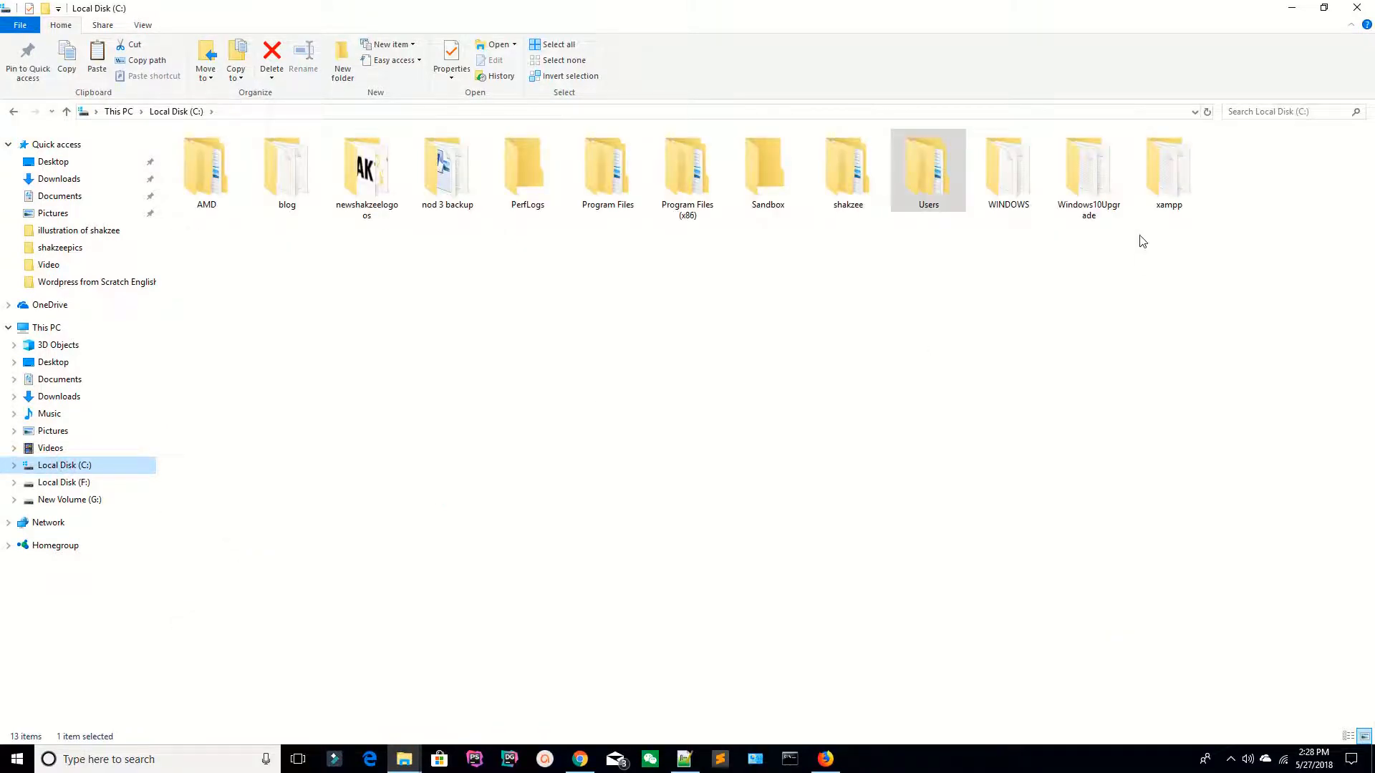
pyautogui.doubleClick(1164, 164)
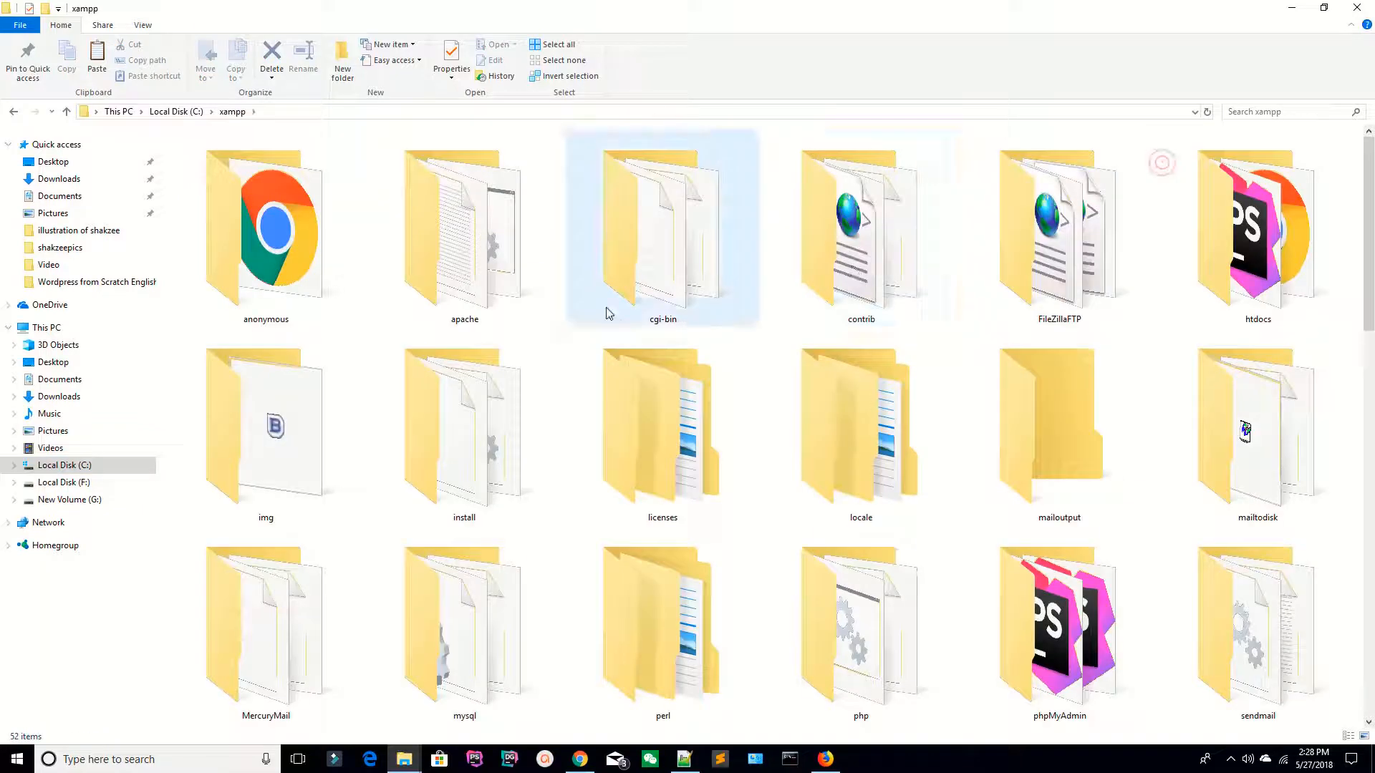
pyautogui.doubleClick(1287, 222)
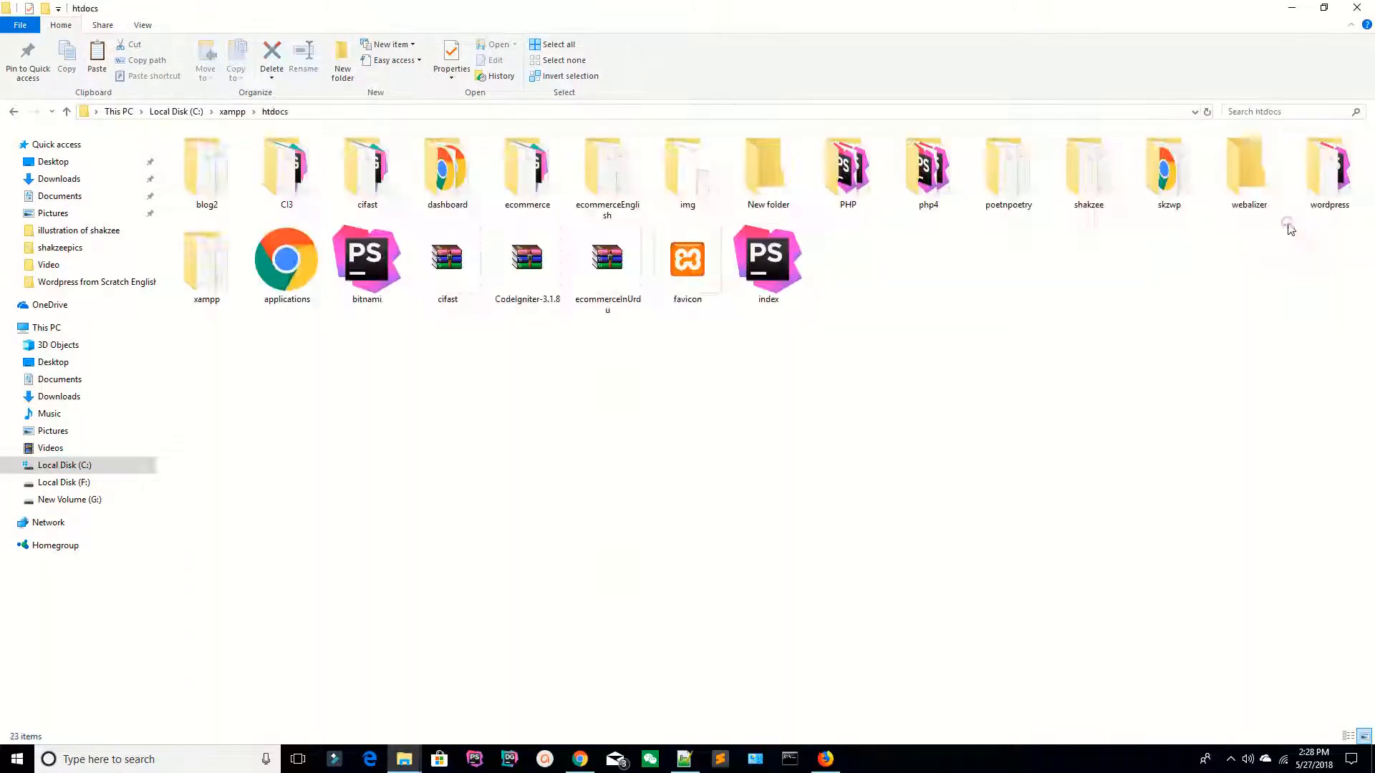
pyautogui.hotkey('ctrl', 'v')
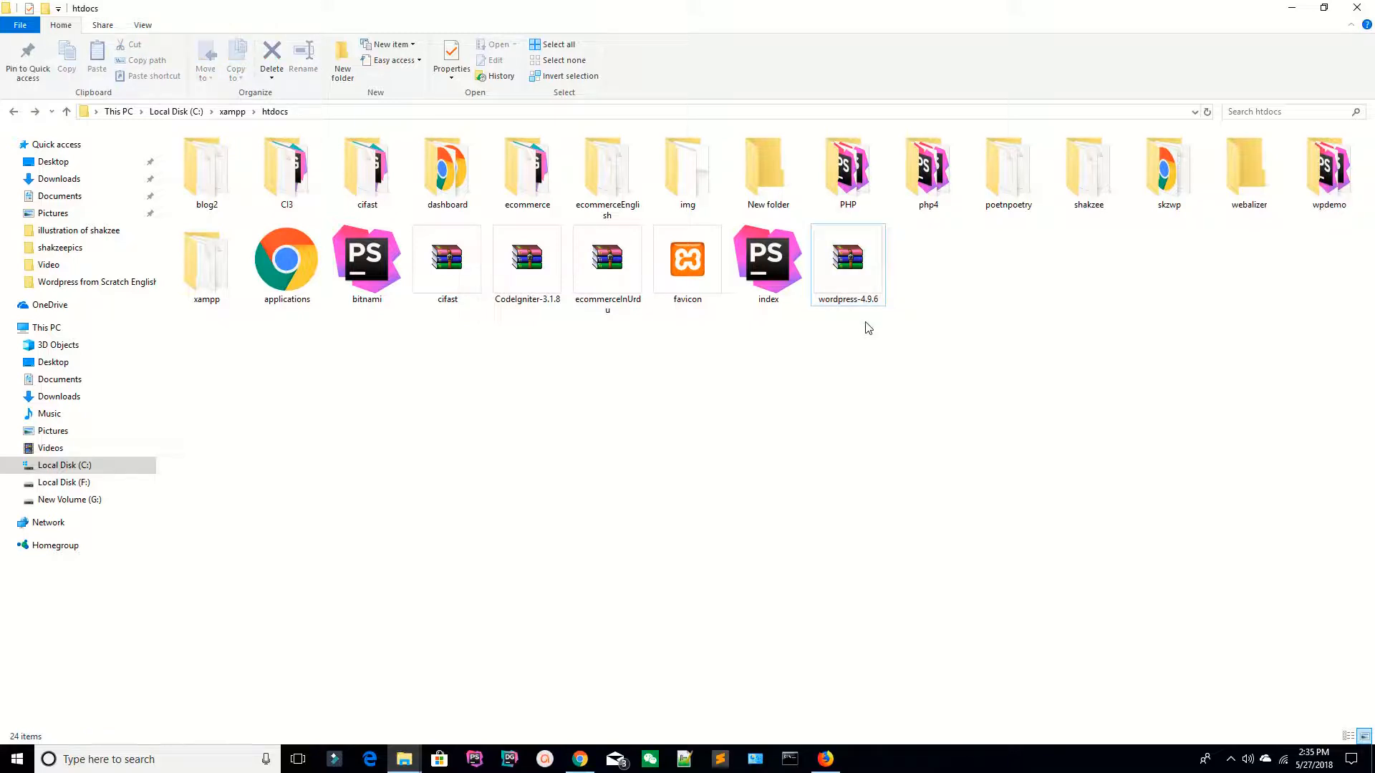
# Step: Extract the wordpress-4.9.6 zip right into htdocs with Extract Here
pyautogui.rightClick(842, 262)
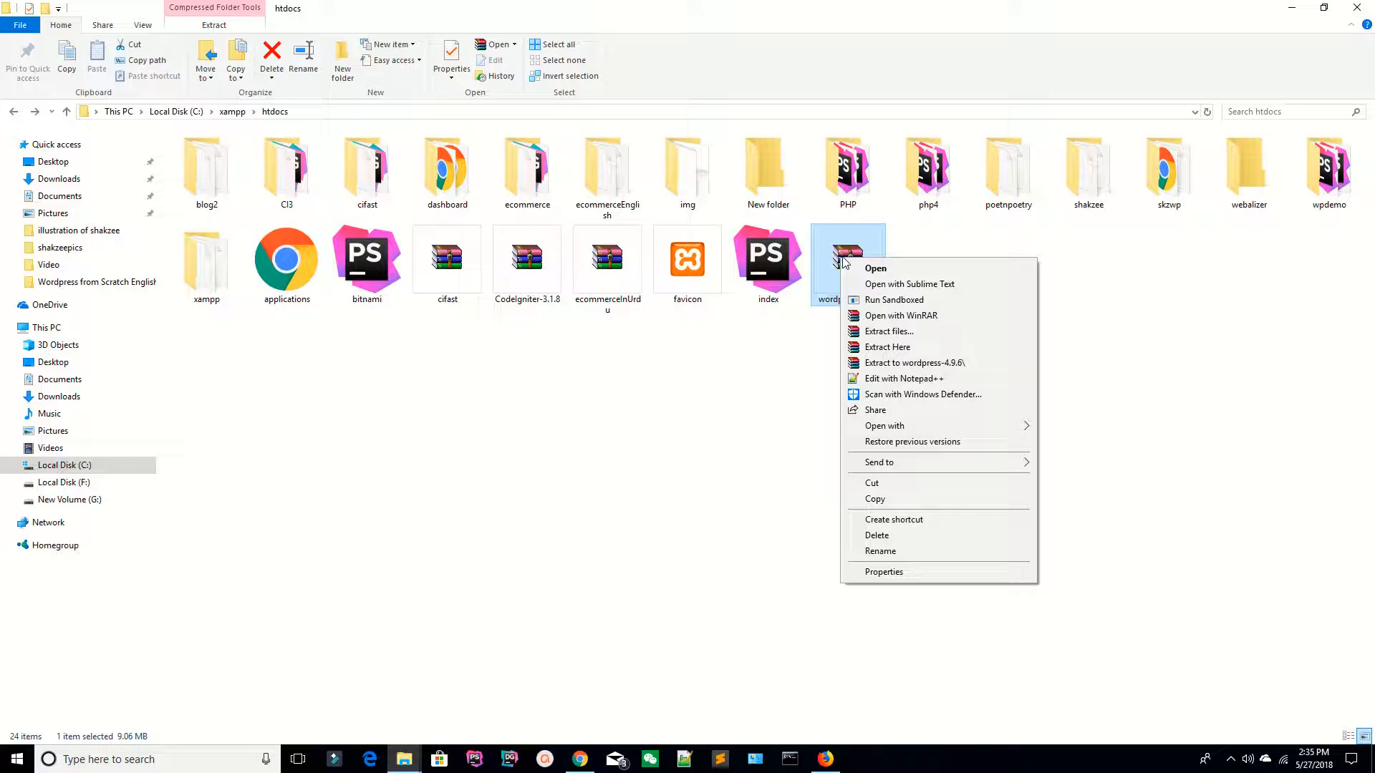
pyautogui.click(878, 348)
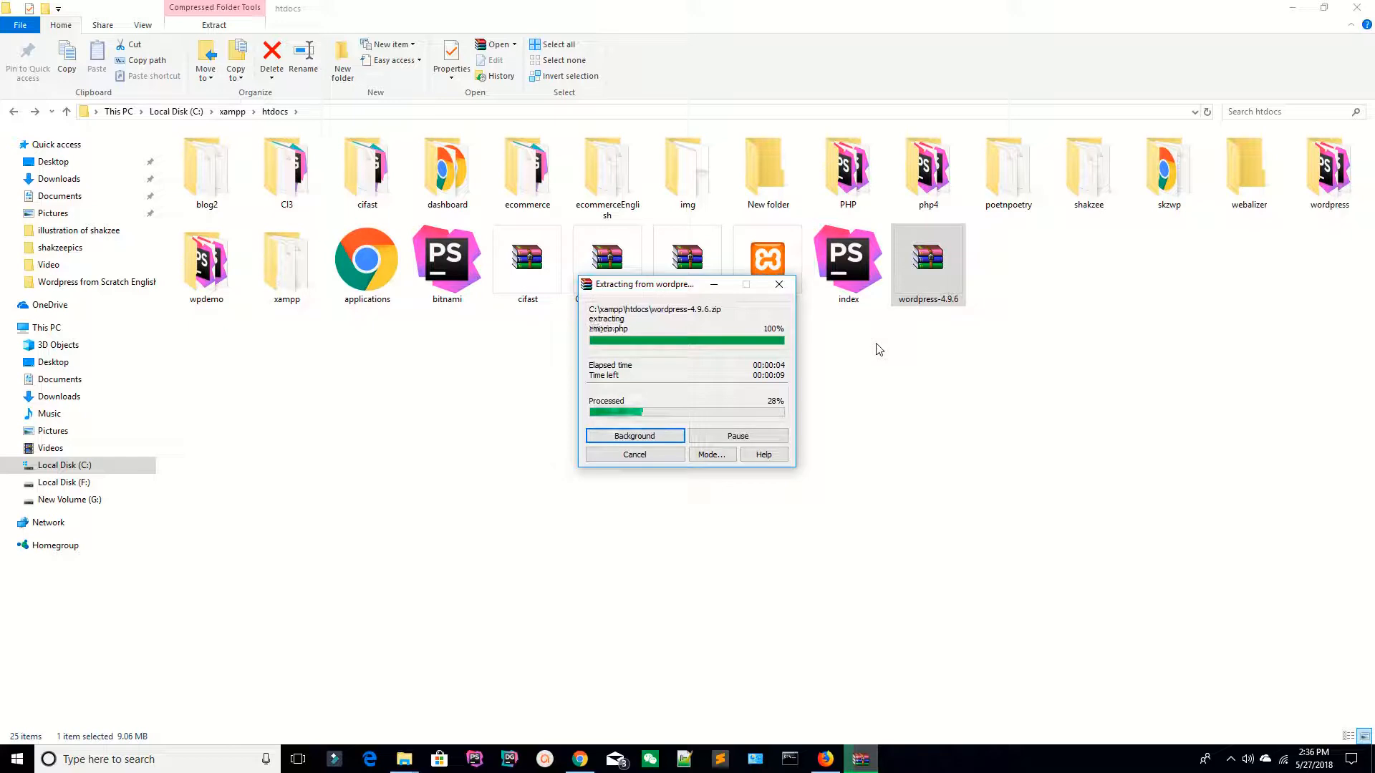
pyautogui.moveTo(653, 288); pyautogui.dragTo(814, 373)
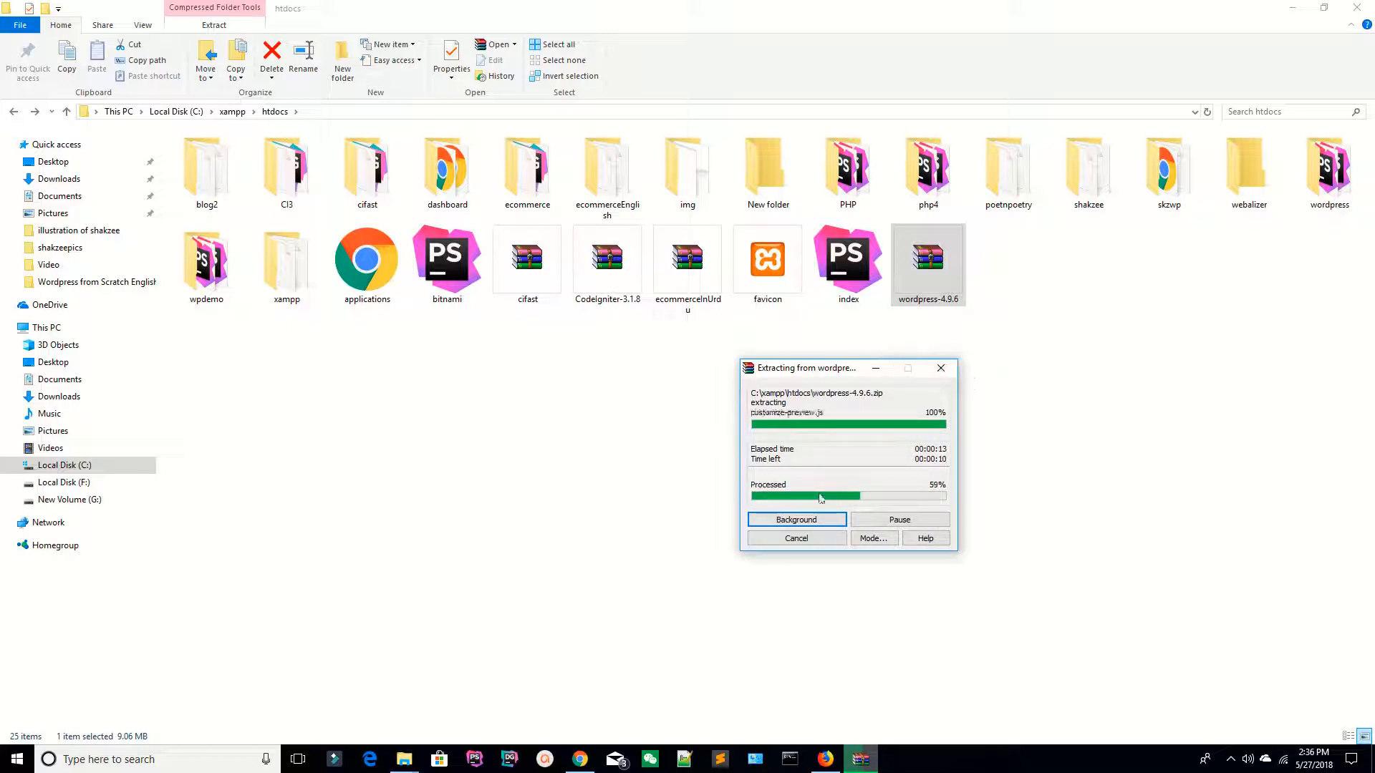
pyautogui.click(796, 519)
# Step: Load localhost/phpmyadmin in the browser
pyautogui.hotkey('alt', 'Tab')
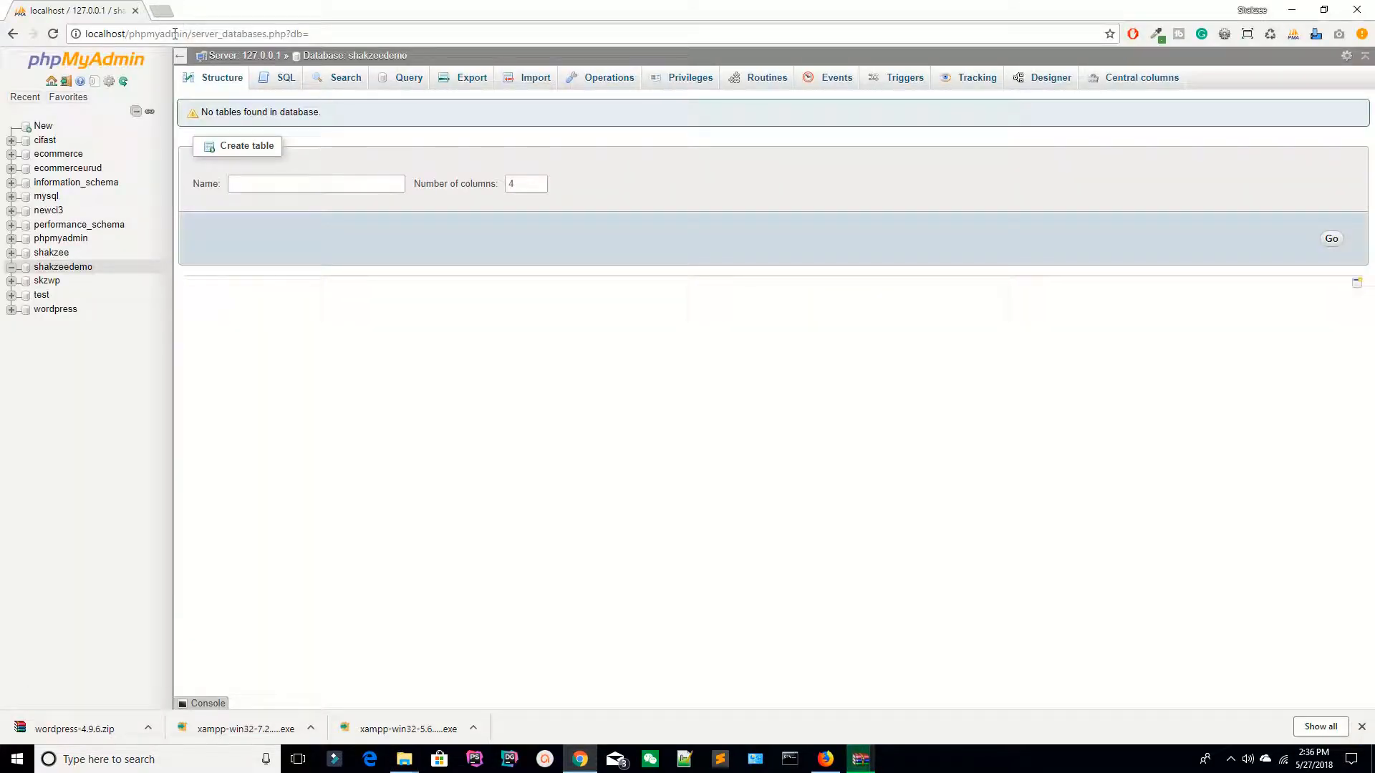
pyautogui.moveTo(128, 35); pyautogui.dragTo(410, 31)
pyautogui.click(260, 34)
pyautogui.tripleClick(257, 34)
pyautogui.write('=')
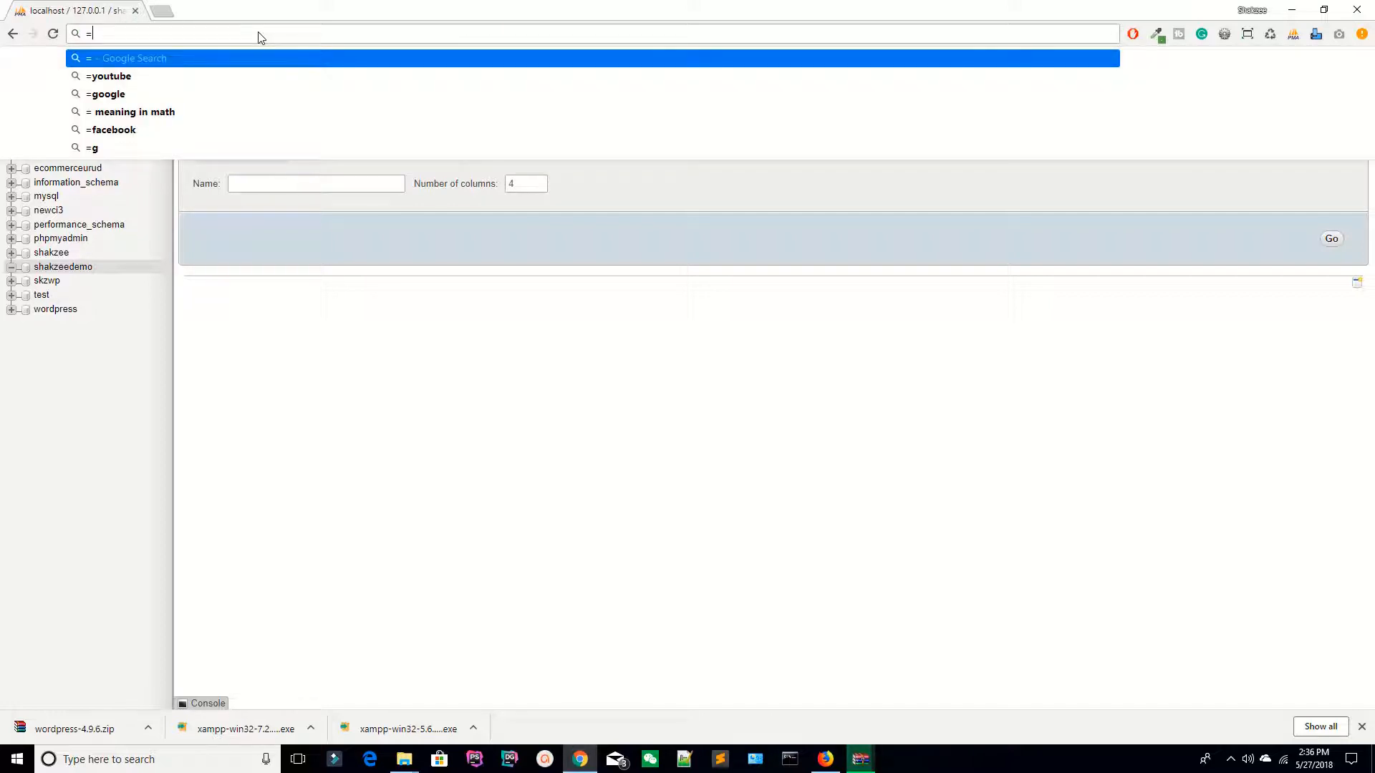
pyautogui.press('BackSpace')
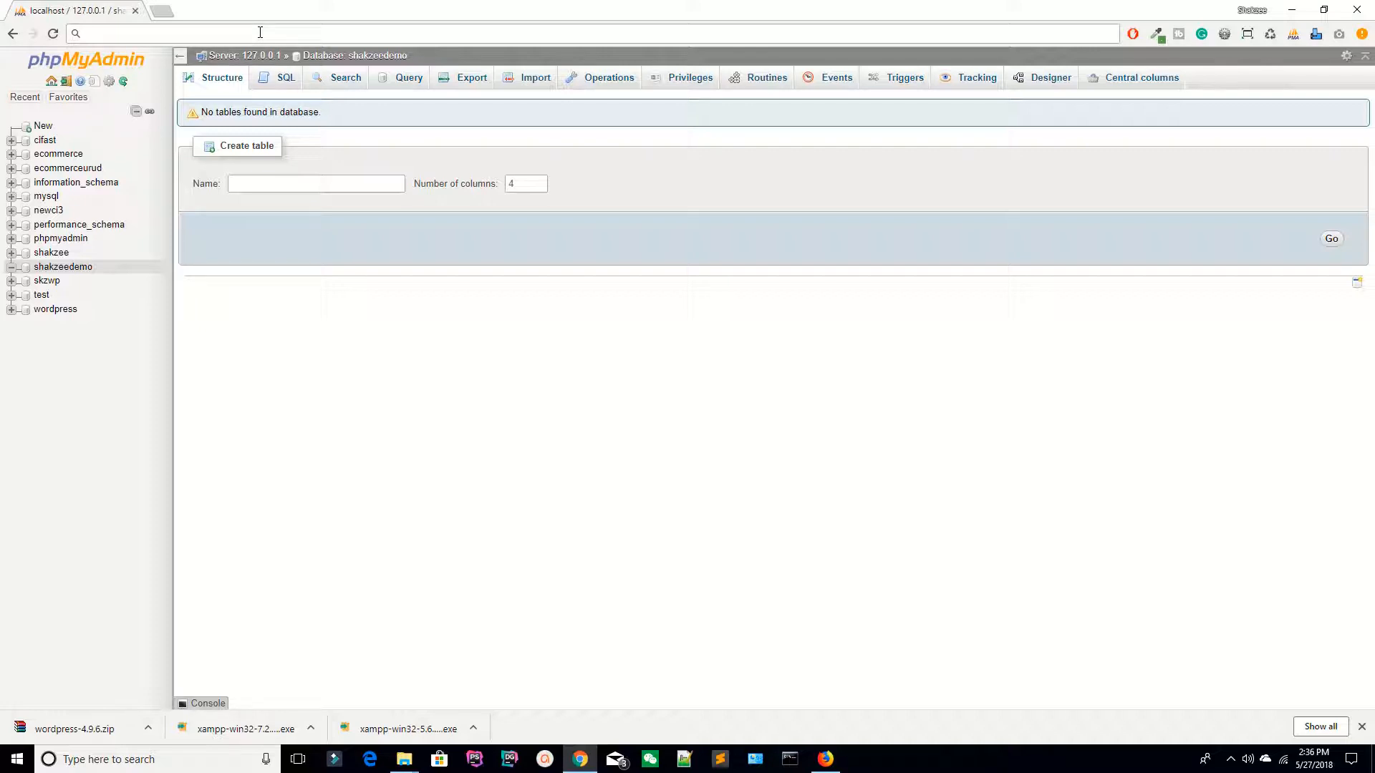
pyautogui.write('php')
pyautogui.press('BackSpace')
pyautogui.press('BackSpace')
pyautogui.press('BackSpace')
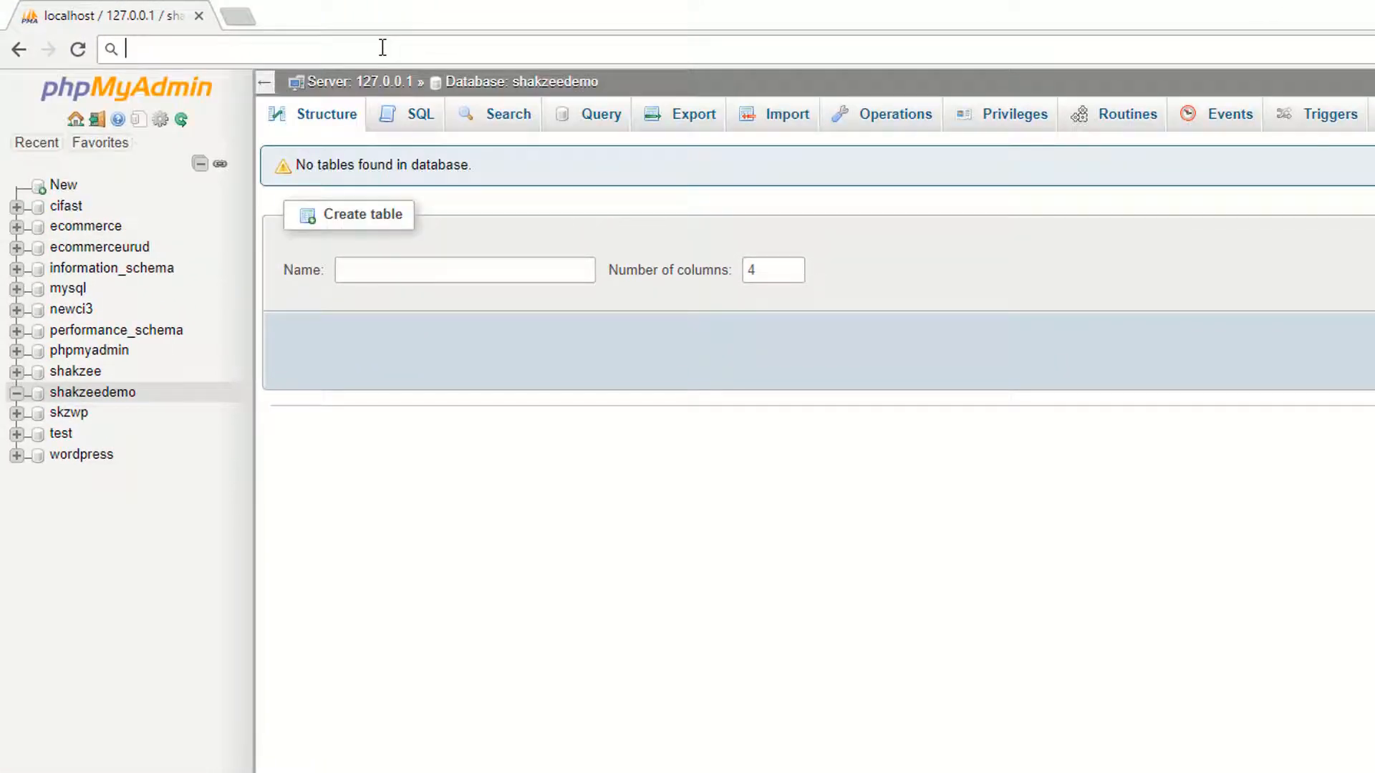
pyautogui.write('o')
pyautogui.press('BackSpace')
pyautogui.press('BackSpace')
pyautogui.write('localhost/phpmyadmi')
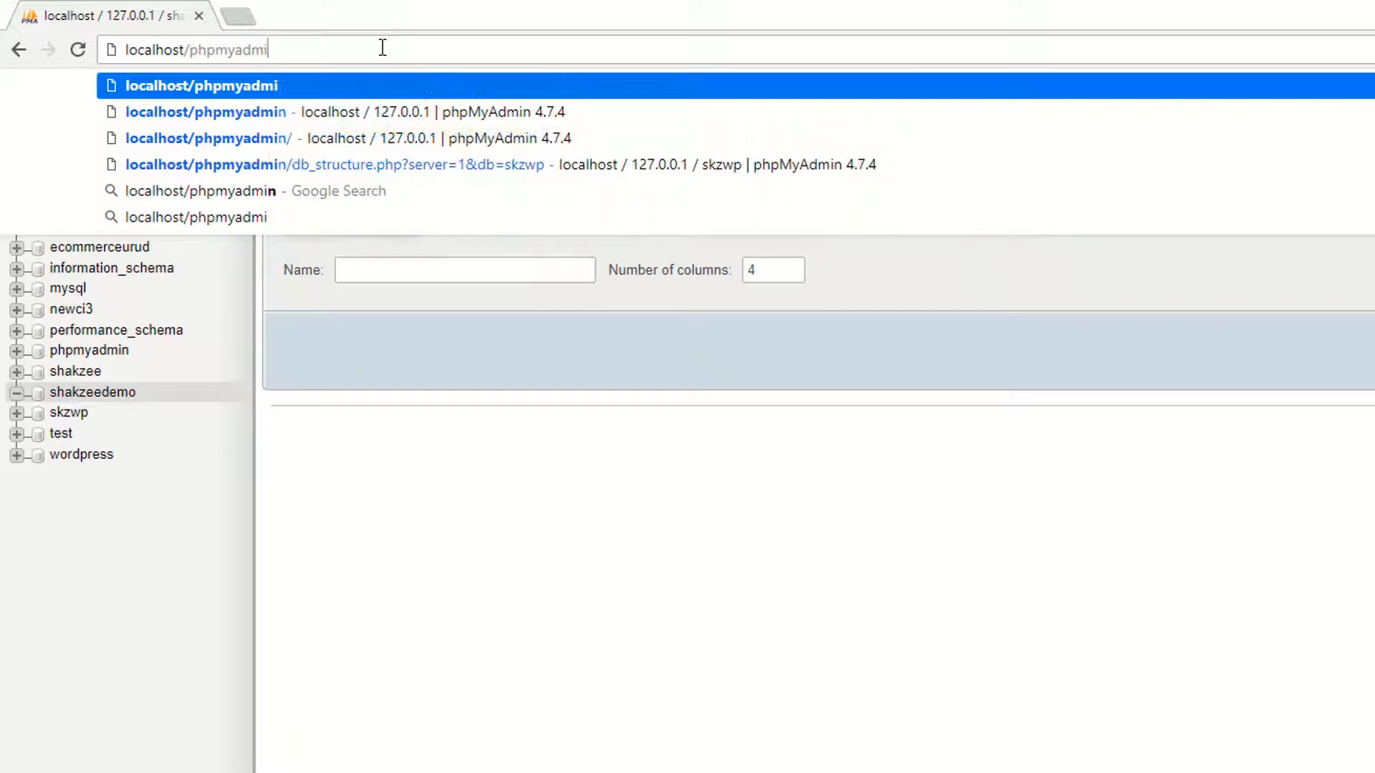
pyautogui.press('BackSpace')
pyautogui.press('BackSpace')
pyautogui.press('BackSpace')
pyautogui.press('BackSpace')
pyautogui.press('BackSpace')
pyautogui.press('BackSpace')
pyautogui.press('BackSpace')
pyautogui.press('BackSpace')
pyautogui.press('BackSpace')
pyautogui.press('BackSpace')
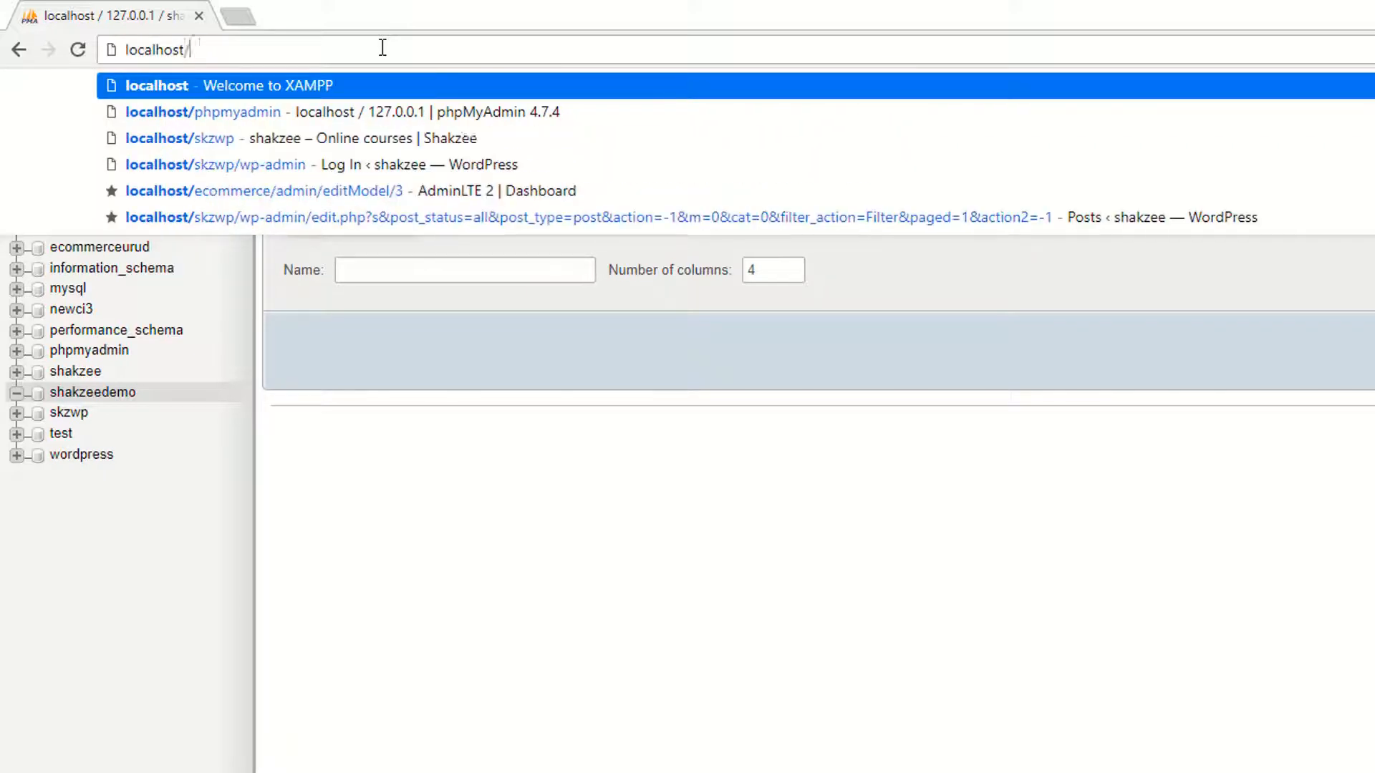
pyautogui.write('/')
pyautogui.press('BackSpace')
pyautogui.write('/phpm')
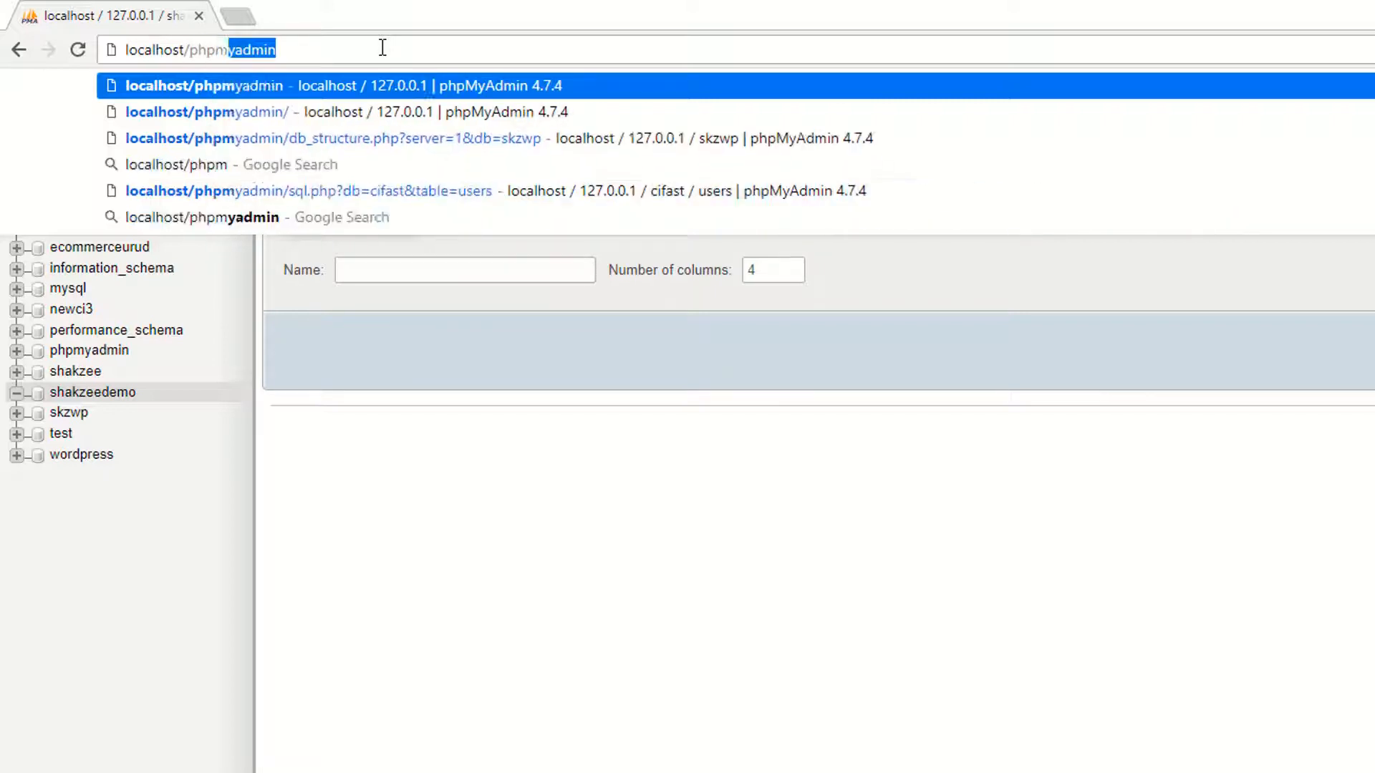
pyautogui.write('yadmin')
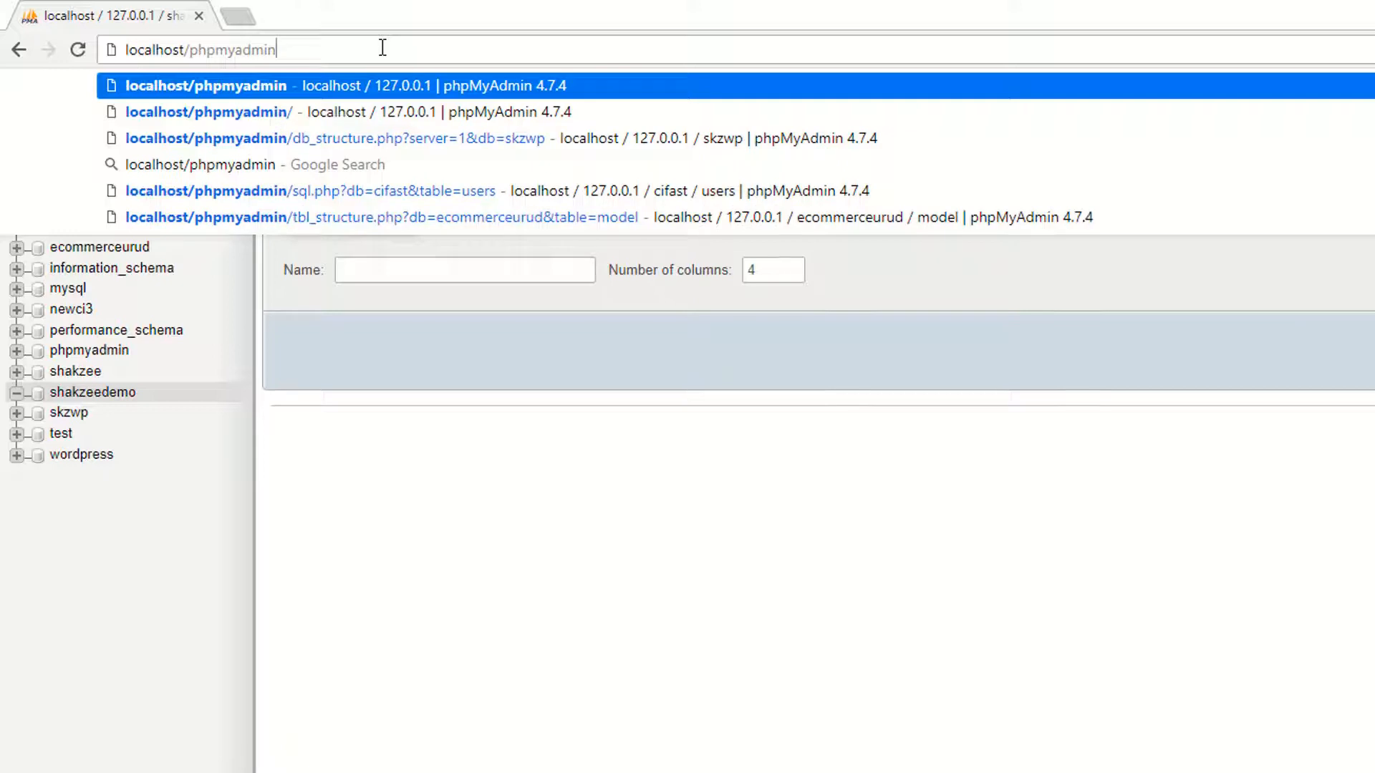
pyautogui.press('Return')
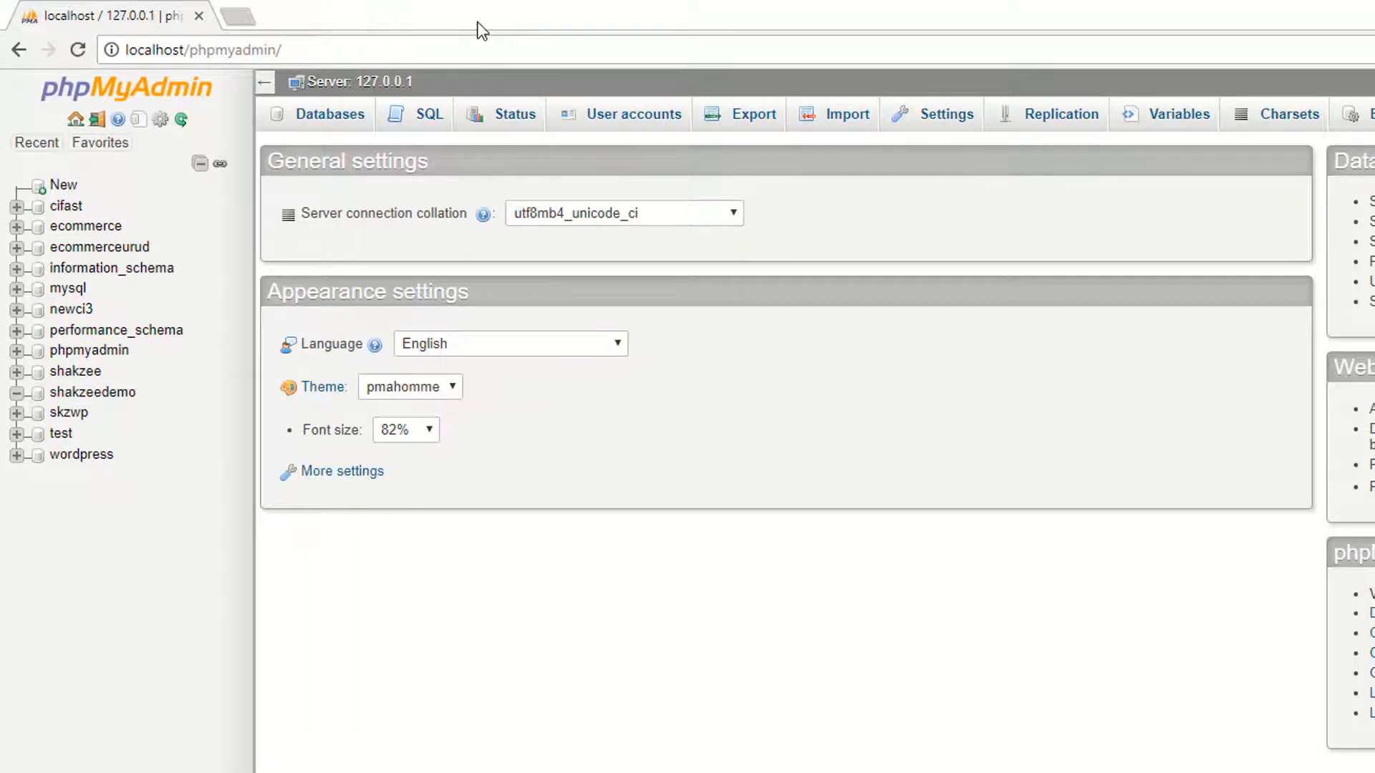
# Step: In Databases, try creating a database named 'wordpress', which already exists
pyautogui.click(328, 121)
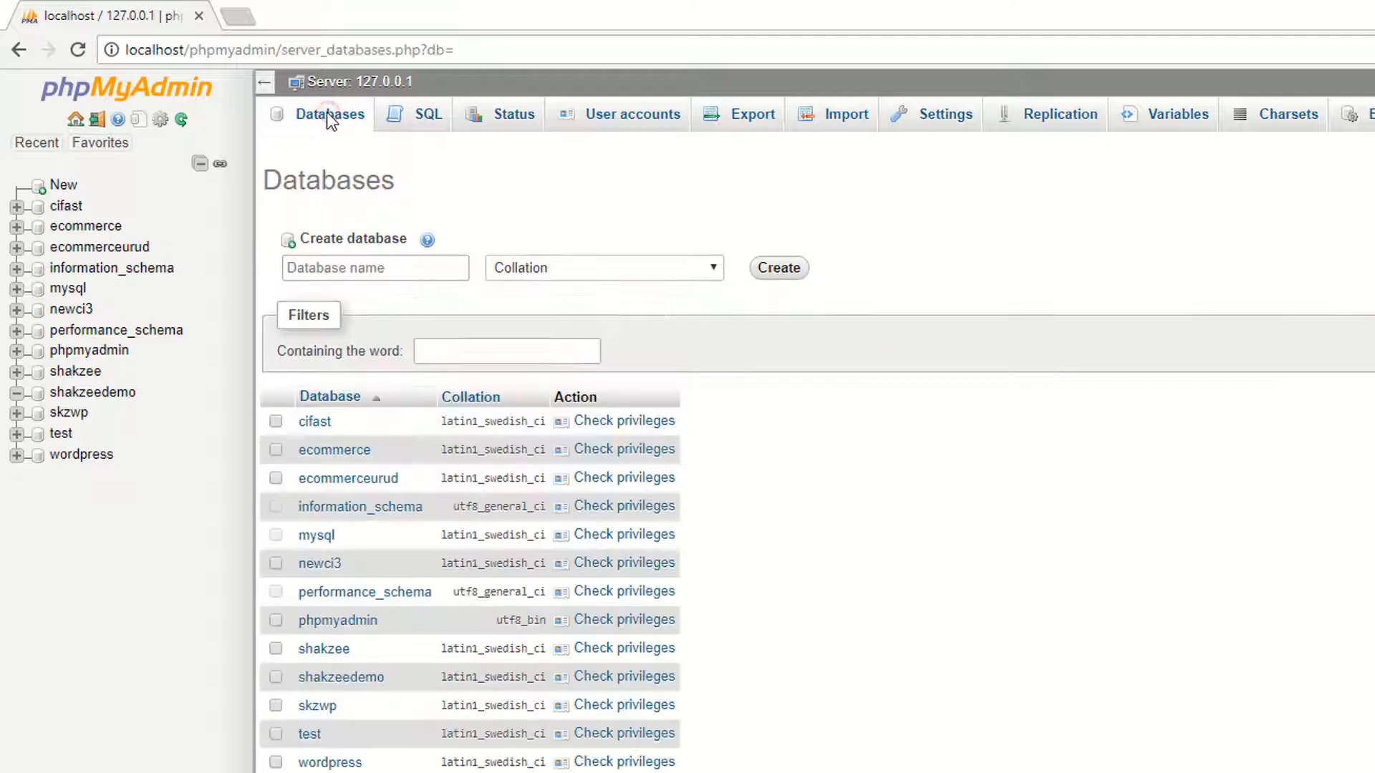
pyautogui.click(342, 268)
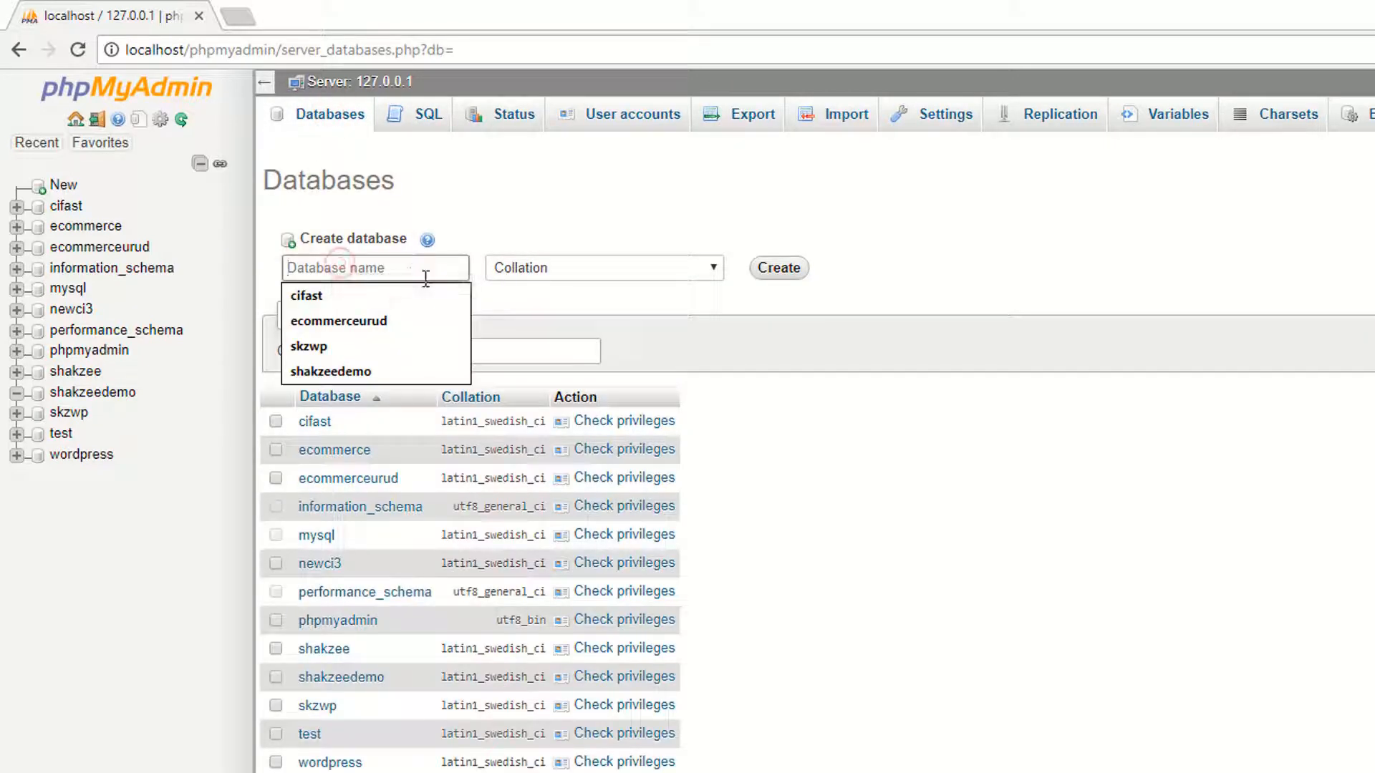
pyautogui.write('wordpress')
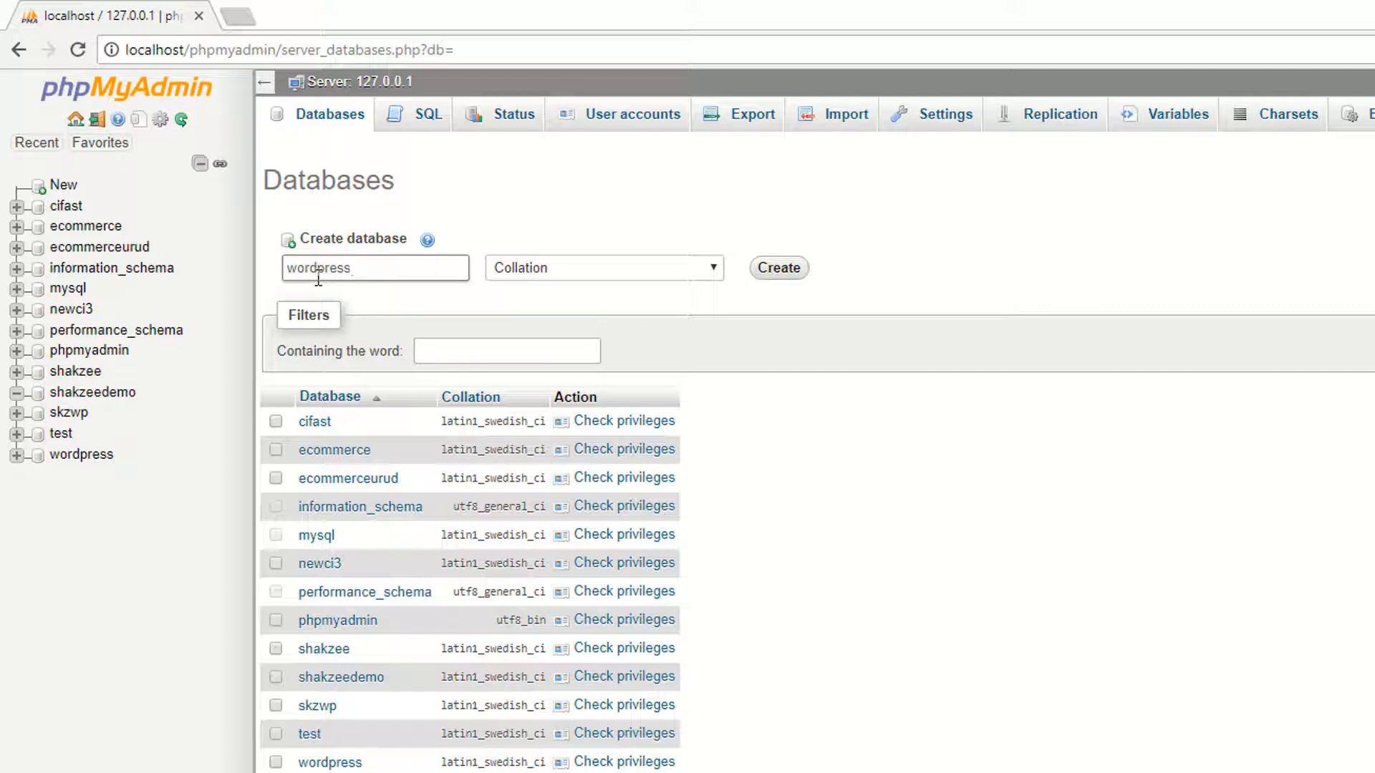
pyautogui.click(787, 270)
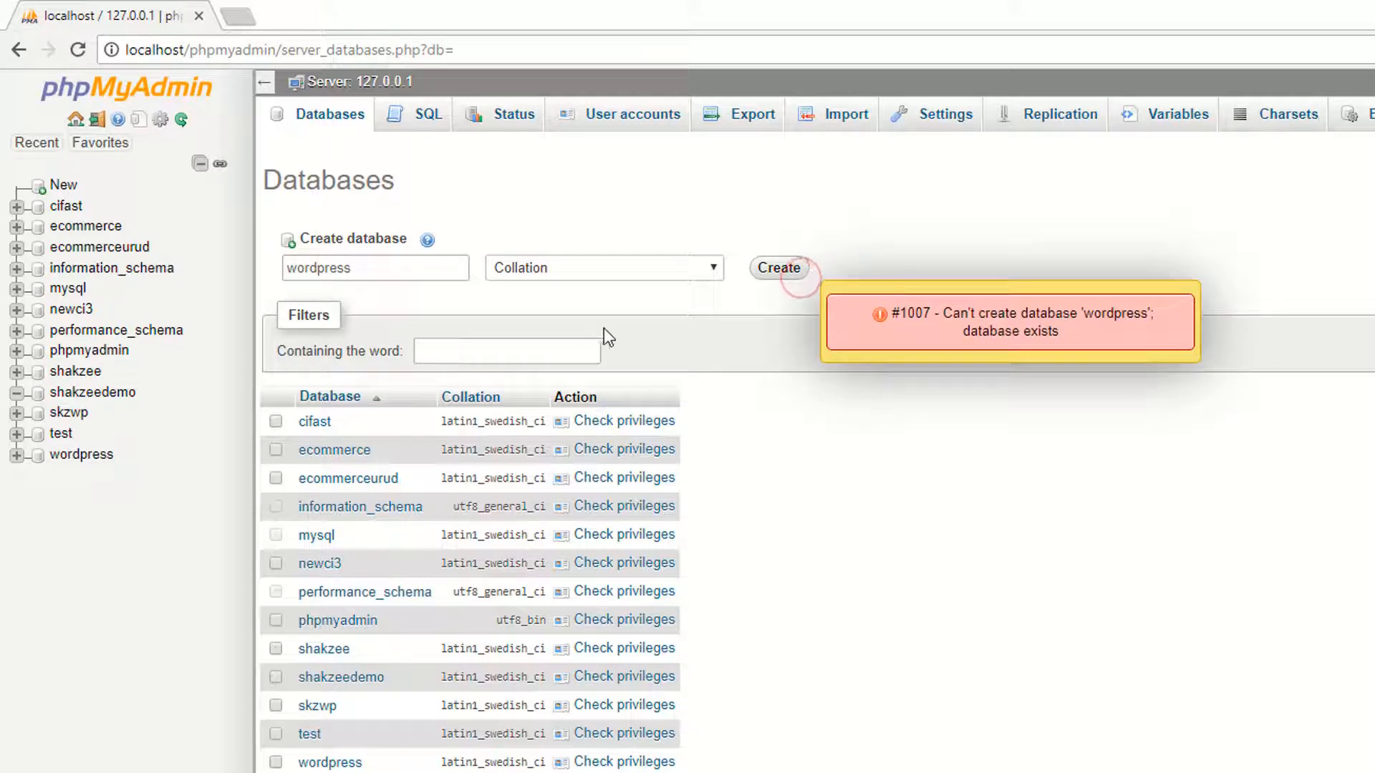
# Step: Create the database 'wp_new' instead
pyautogui.doubleClick(337, 268)
pyautogui.write('wp')
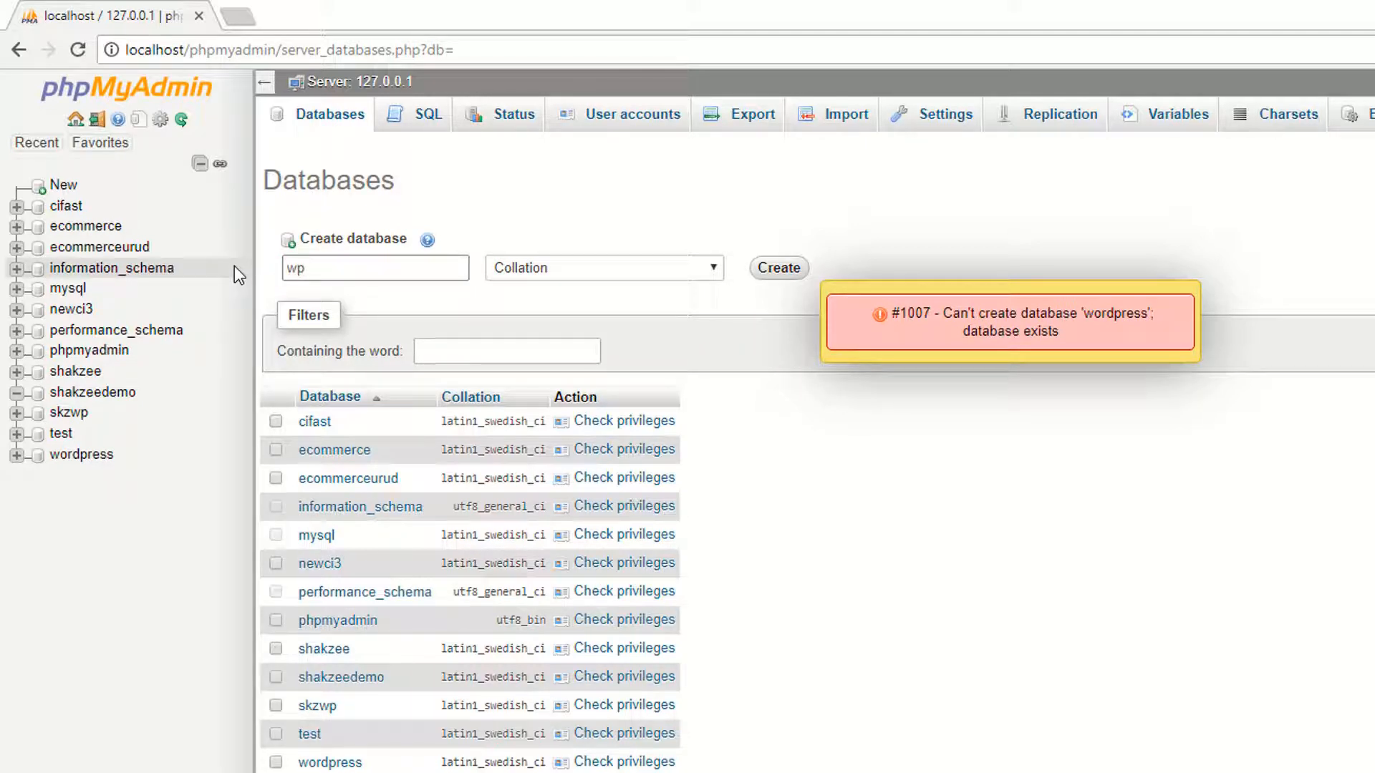
pyautogui.write('_demo')
pyautogui.press('BackSpace')
pyautogui.press('BackSpace')
pyautogui.press('BackSpace')
pyautogui.press('BackSpace')
pyautogui.write('new')
pyautogui.click(779, 268)
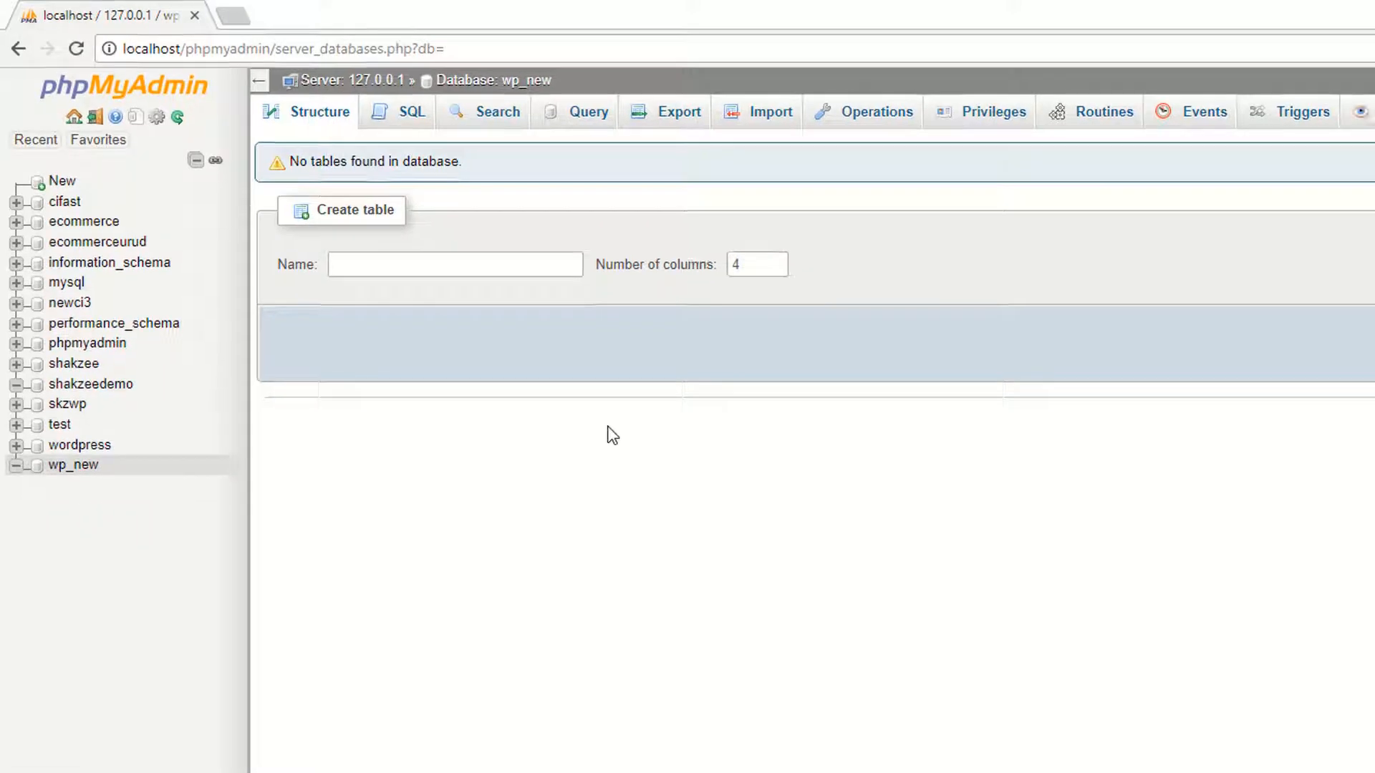
pyautogui.hotkey('alt', 'Tab')
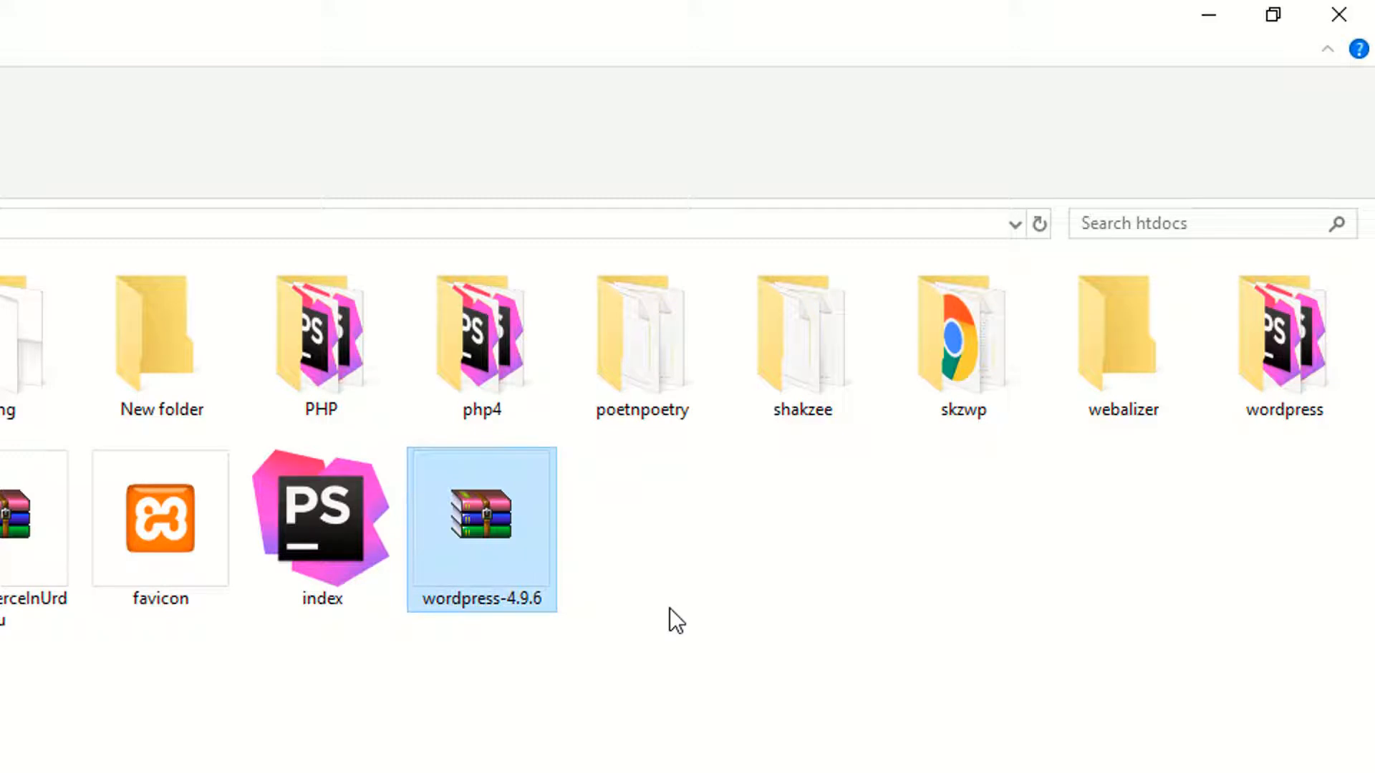
# Step: Inspect the extracted wordpress folder in htdocs, keeping its name as wordpress
pyautogui.rightClick(1282, 365)
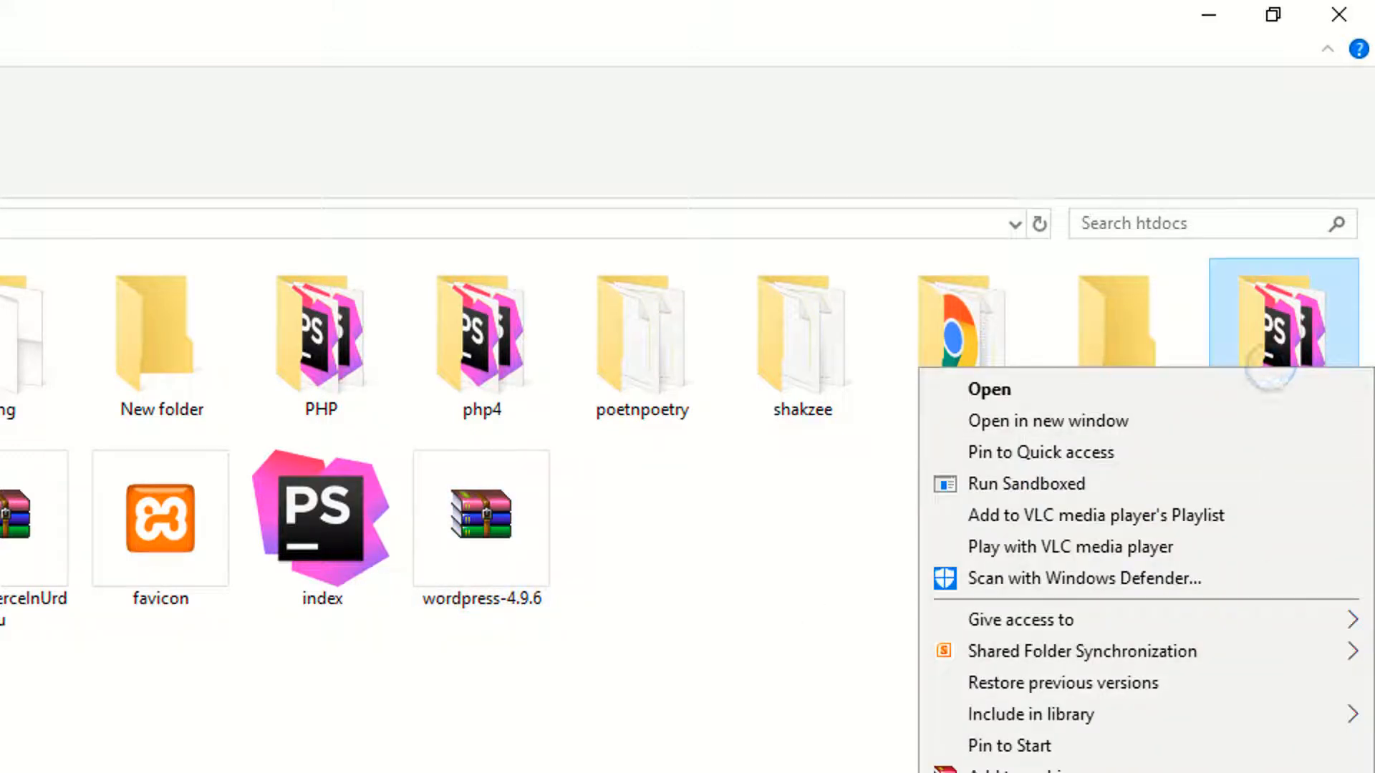
pyautogui.press('m')
pyautogui.click(1174, 544)
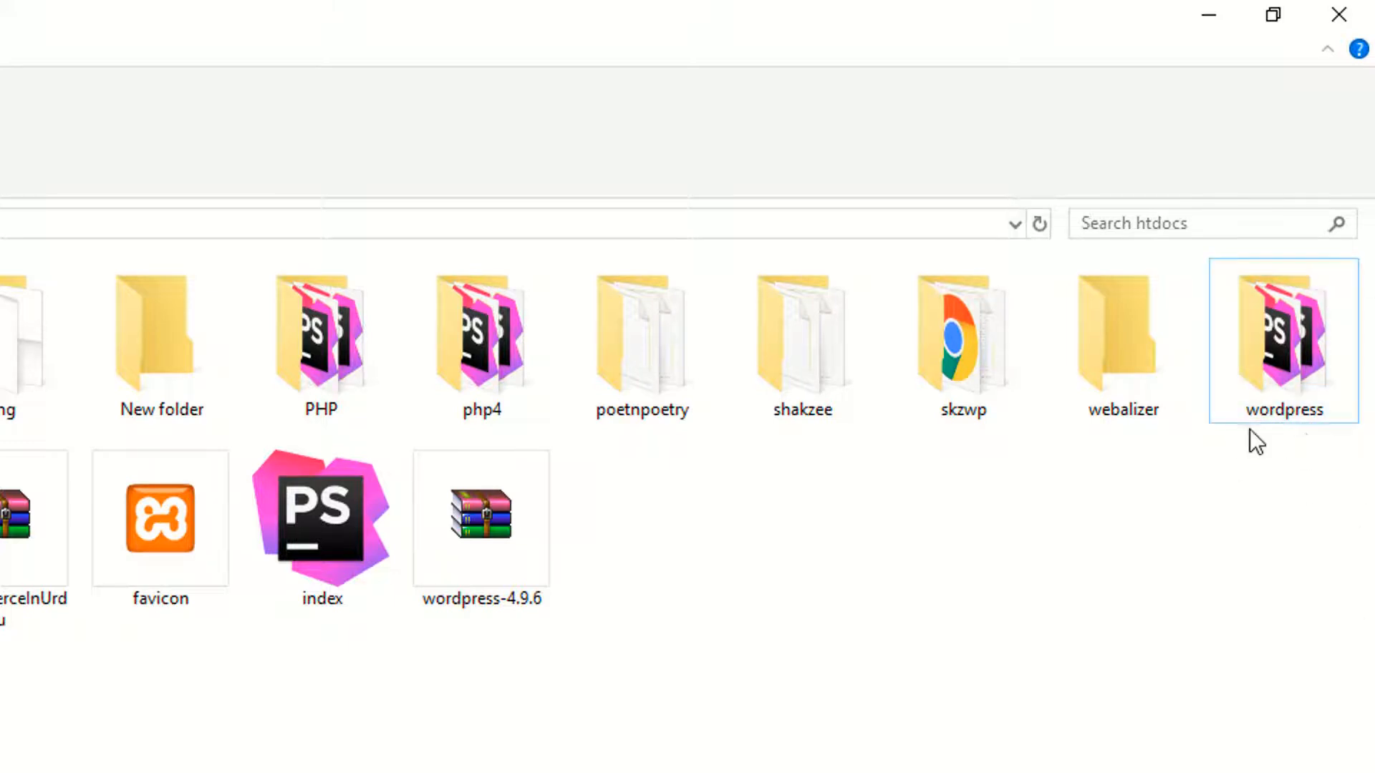
pyautogui.moveTo(1282, 405)
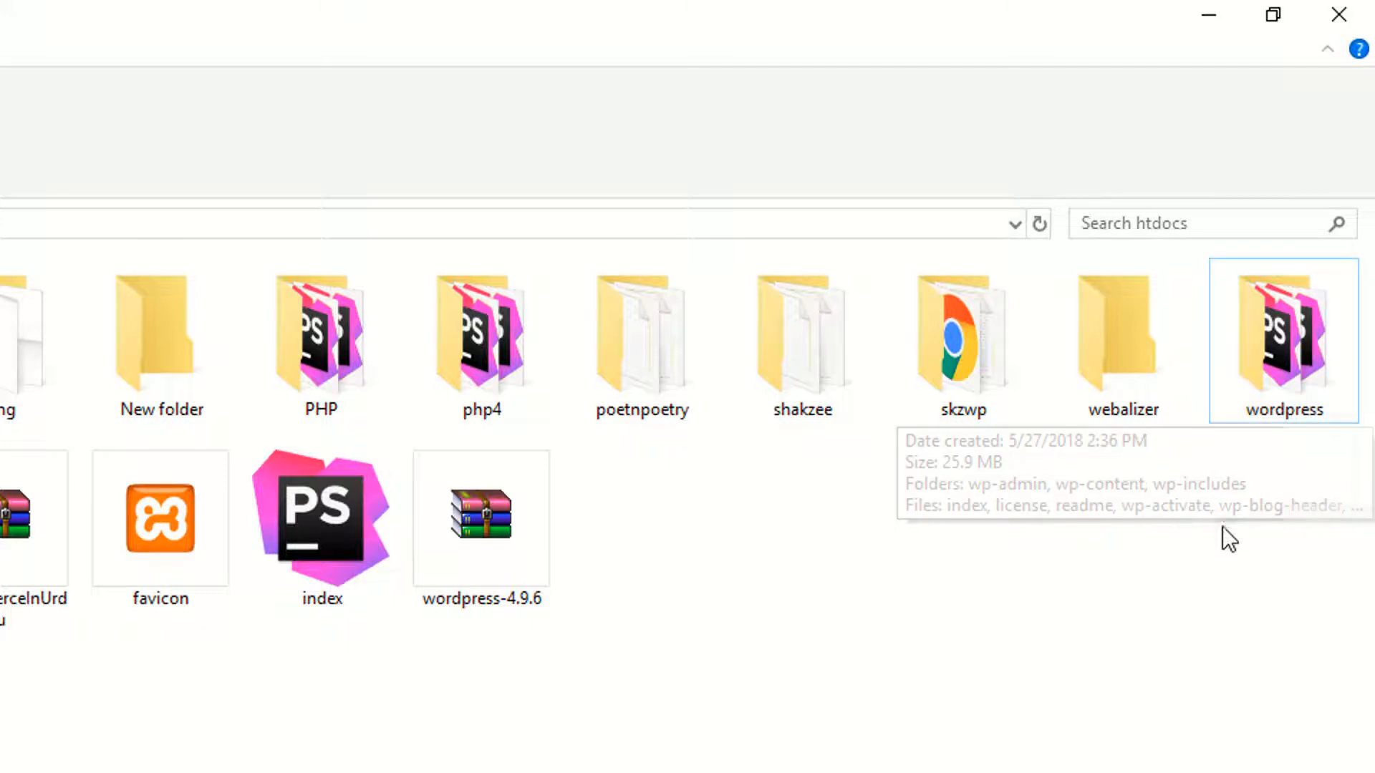
# Step: Open a new Chrome tab with localhost/ in the address bar
pyautogui.hotkey('alt', 'Tab')
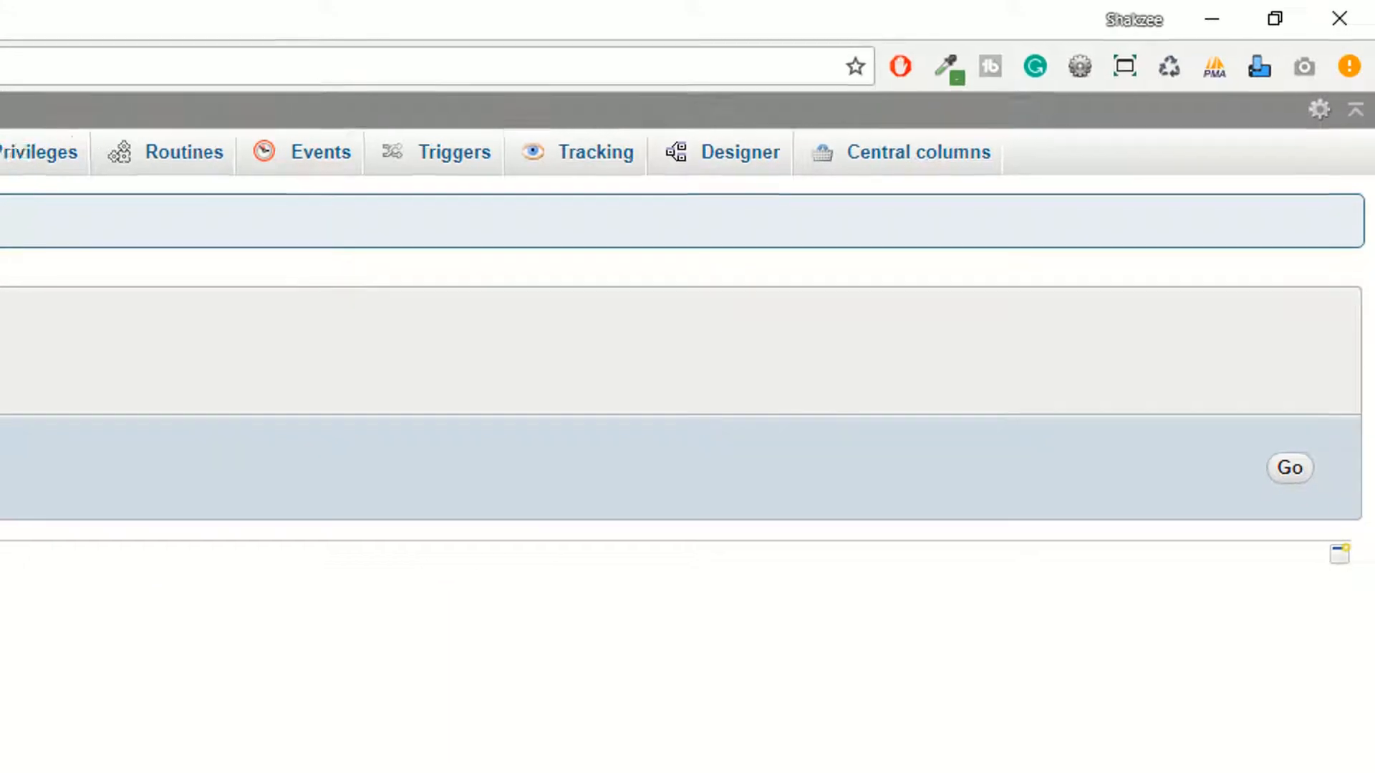
pyautogui.hotkey('alt', 'Tab')
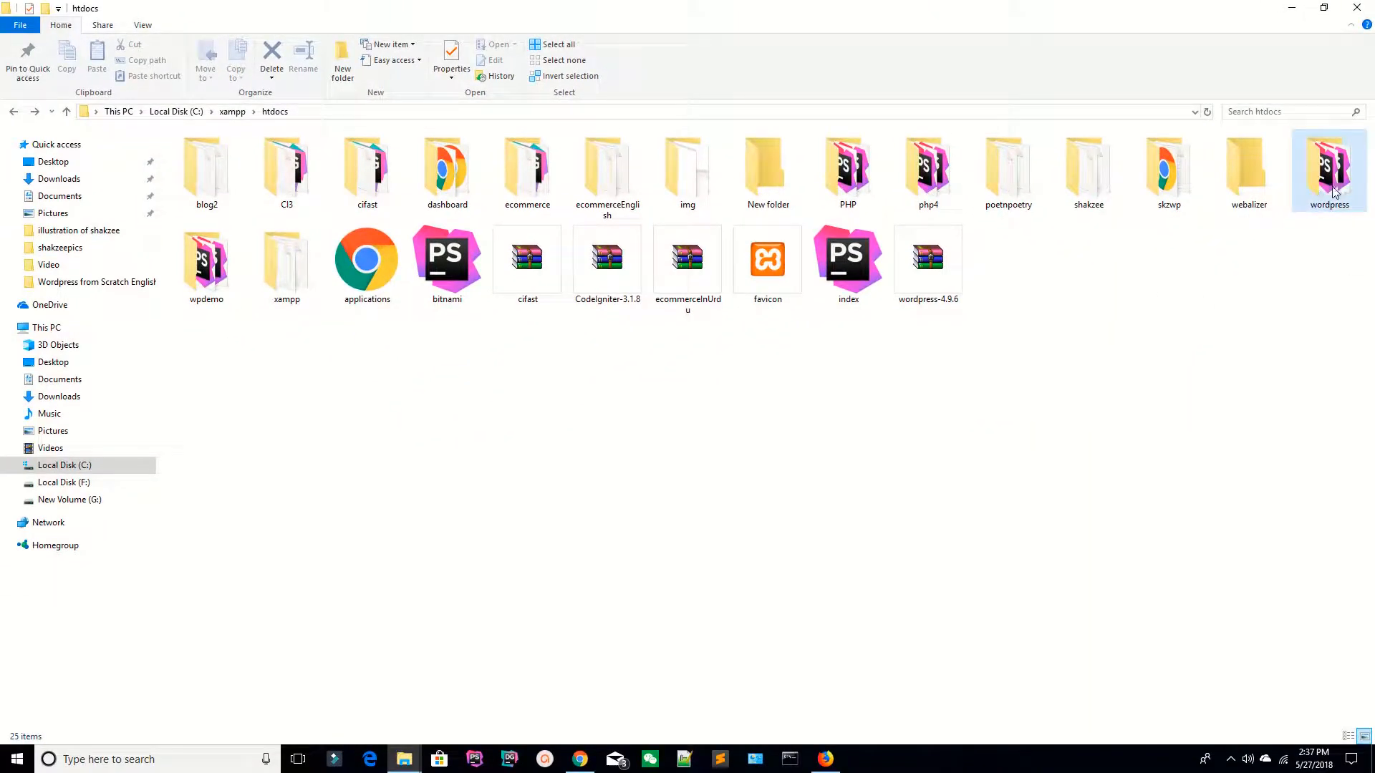
pyautogui.moveTo(1325, 176)
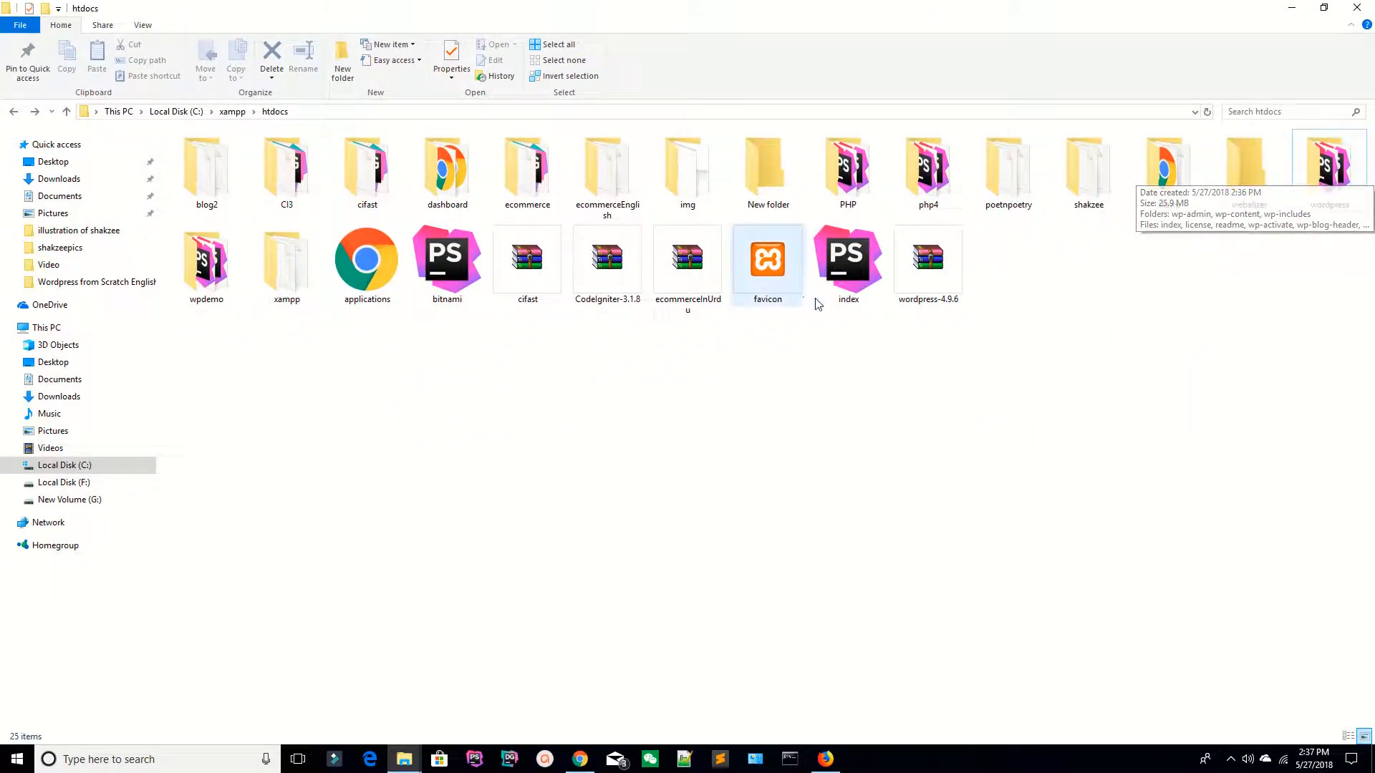
pyautogui.hotkey('alt', 'Tab')
pyautogui.hotkey('ctrl', 't')
pyautogui.write('localhost/php')
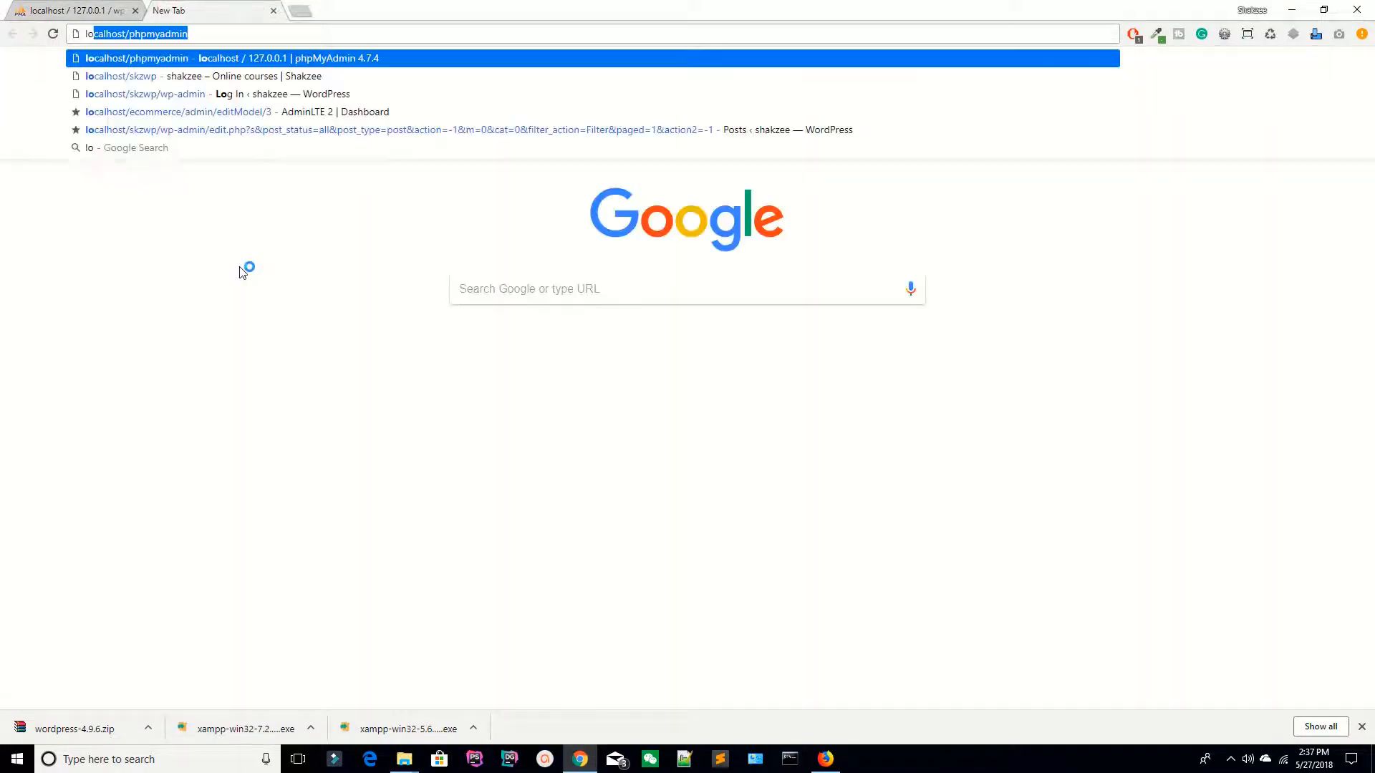
pyautogui.press('BackSpace')
pyautogui.press('BackSpace')
pyautogui.press('BackSpace')
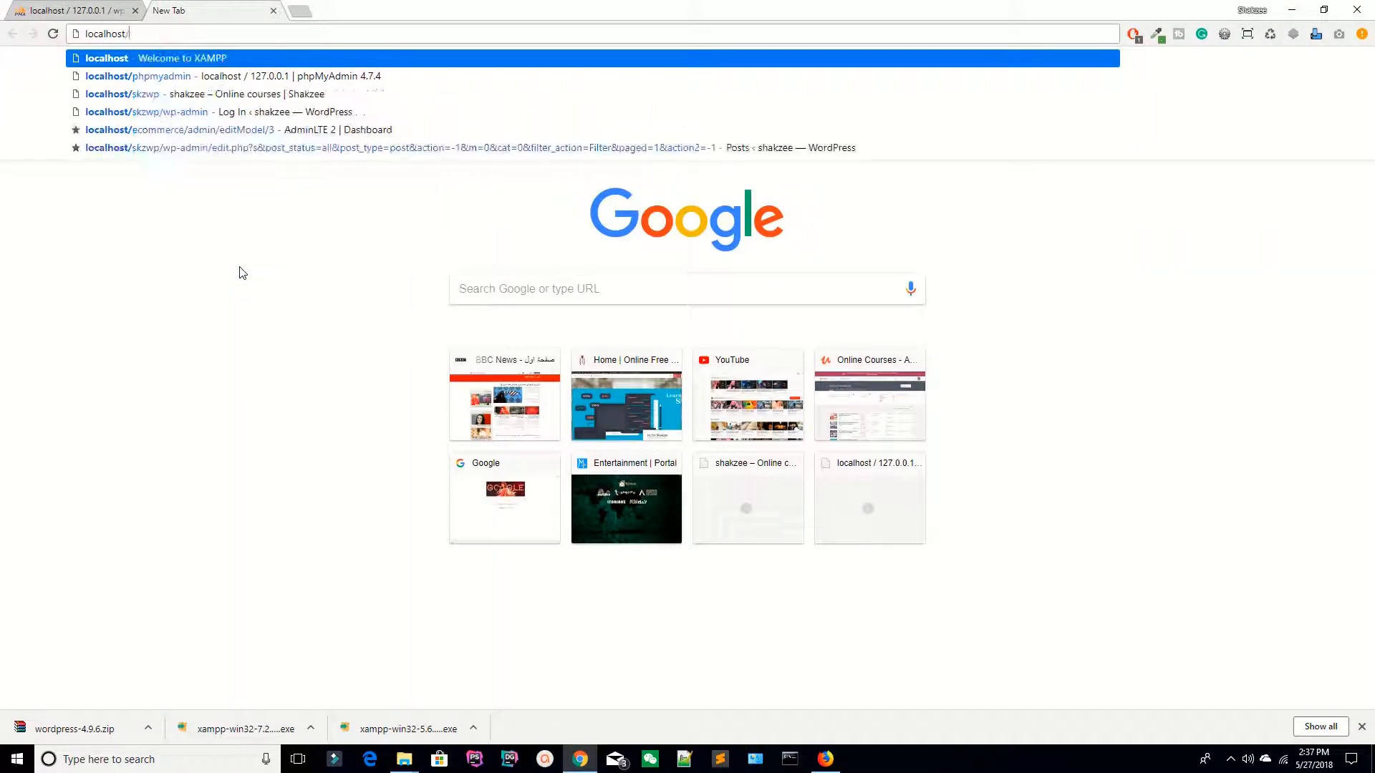
pyautogui.hotkey('alt', 'Tab')
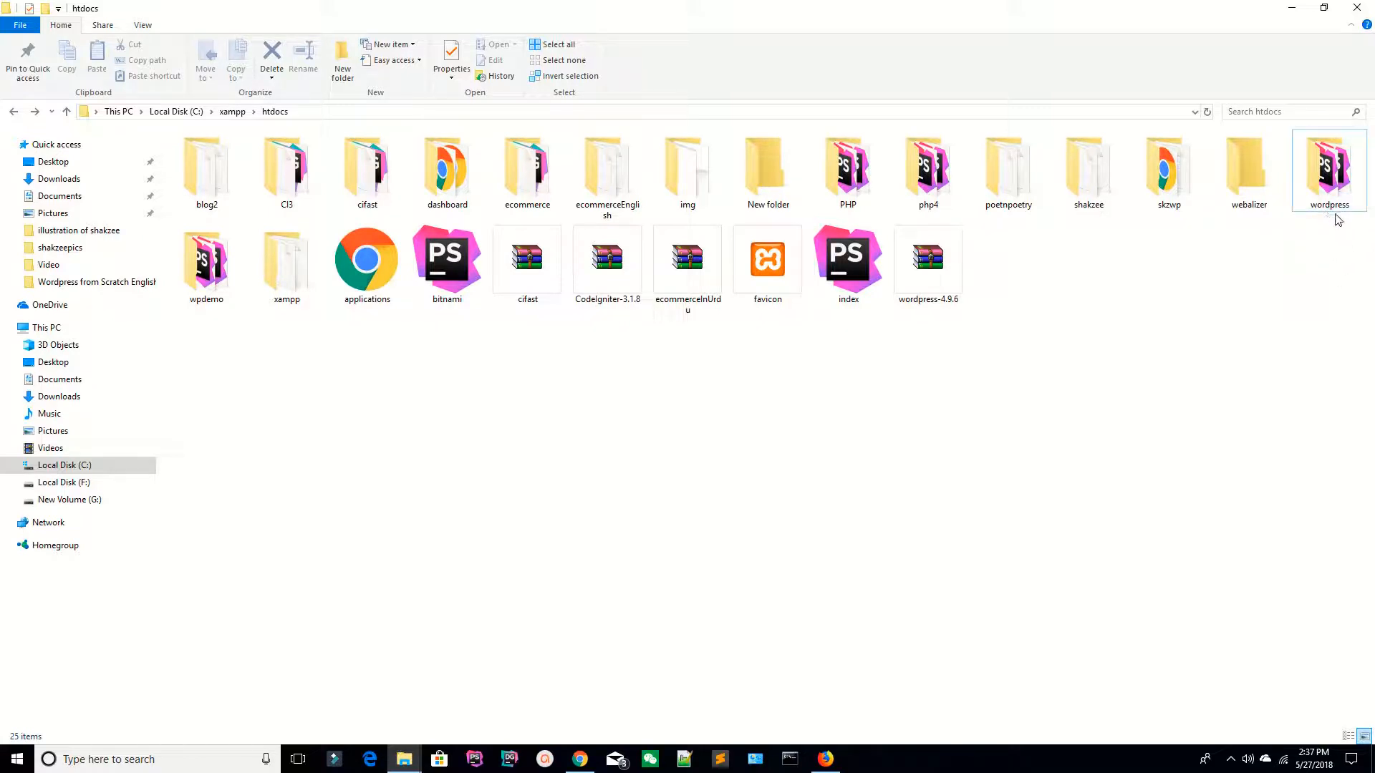
pyautogui.hotkey('alt', 'Tab')
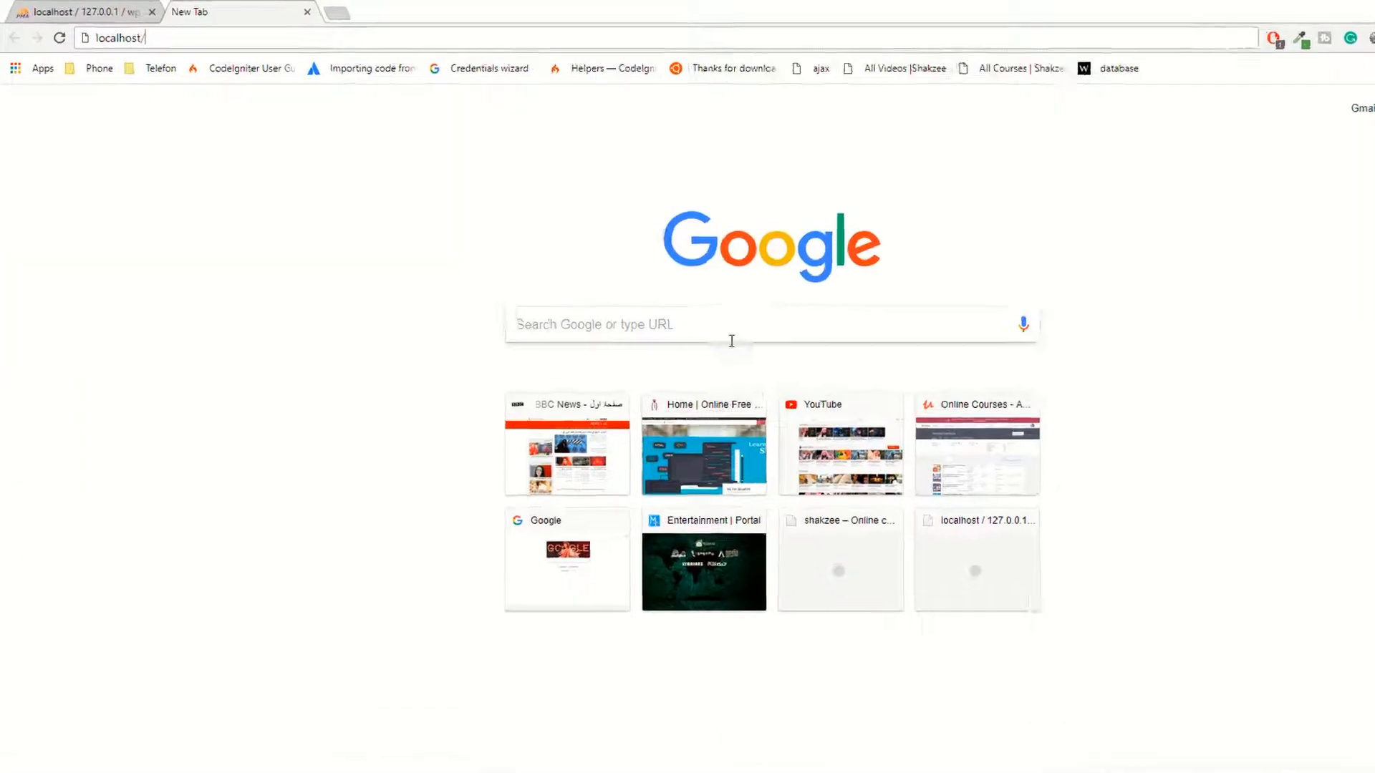
# Step: Load localhost/wordpress, continue in English, and review the required database username, password and host
pyautogui.write('wordpress')
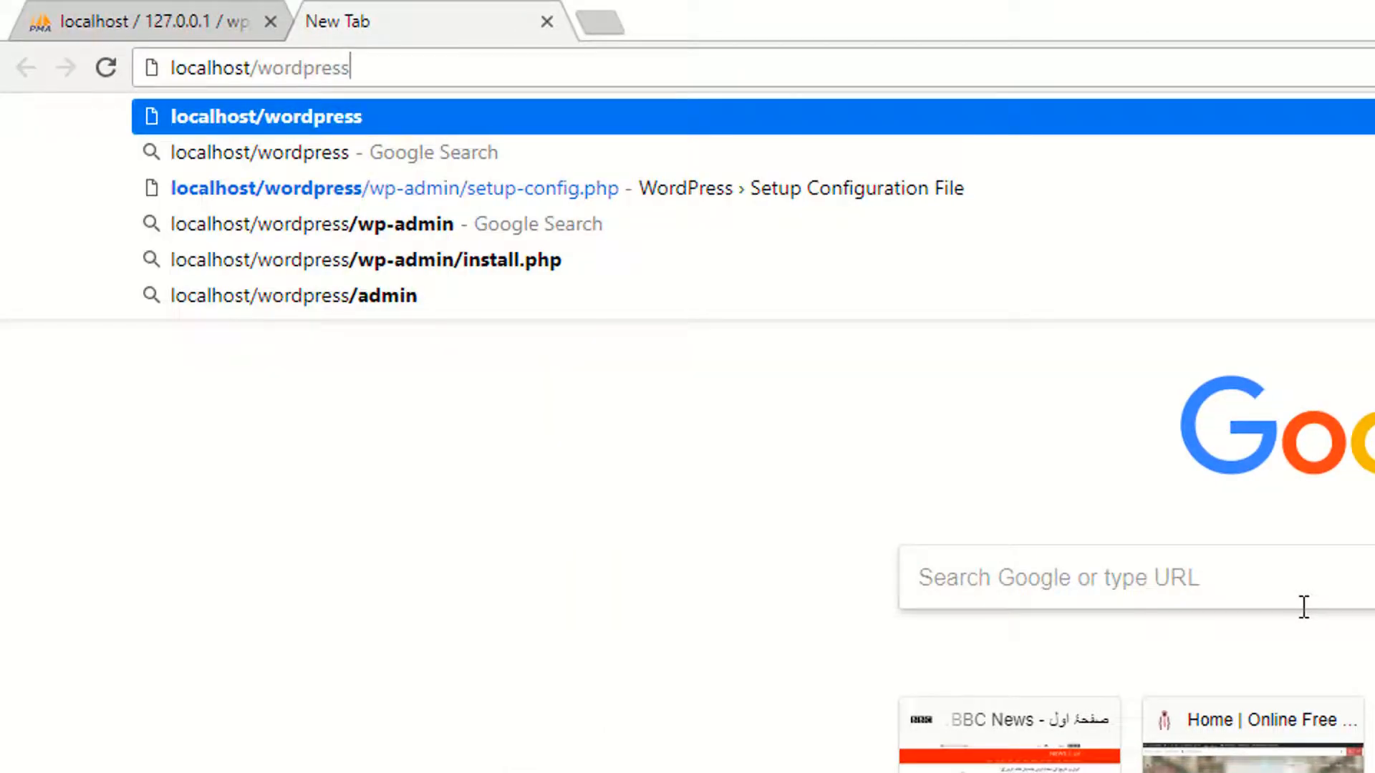
pyautogui.press('Return')
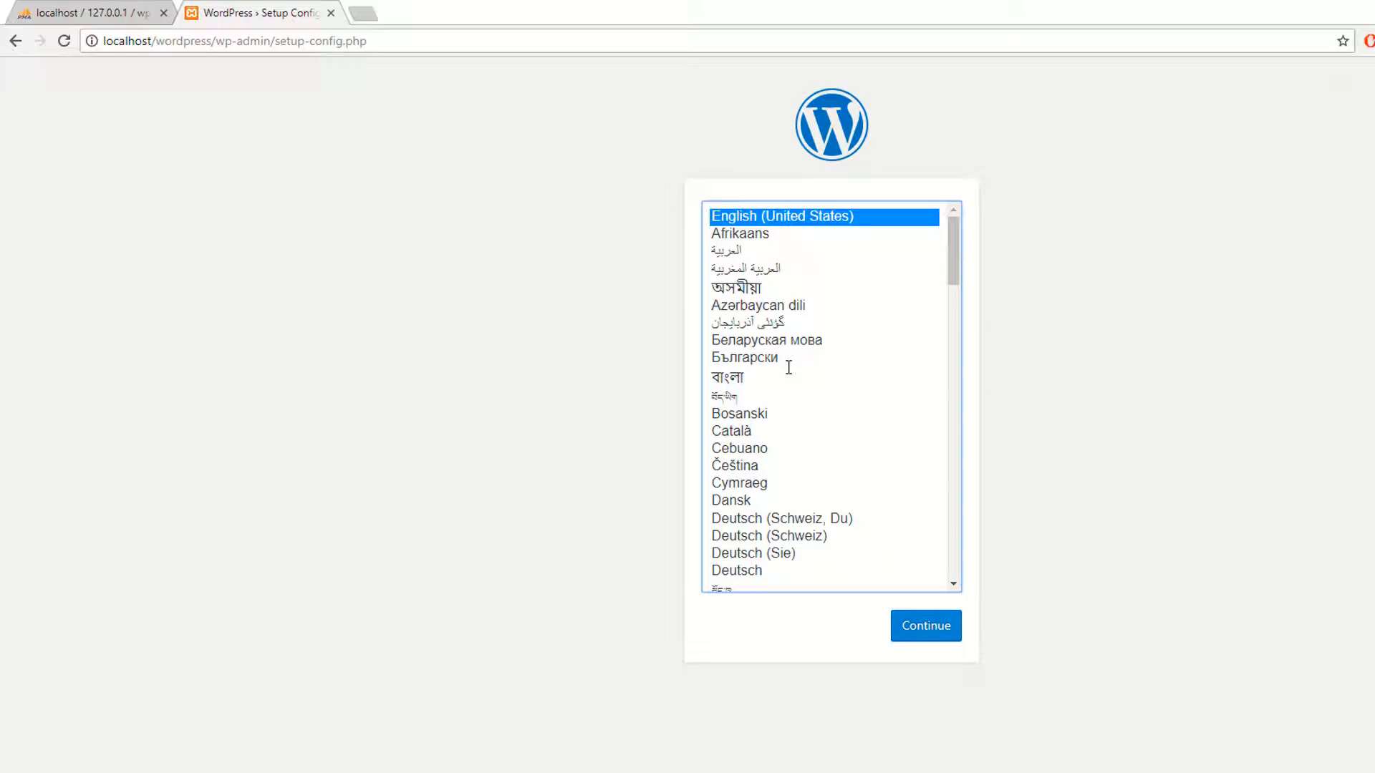
pyautogui.scroll(-2, 823, 301)
pyautogui.scroll(2, 826, 302)
pyautogui.click(928, 625)
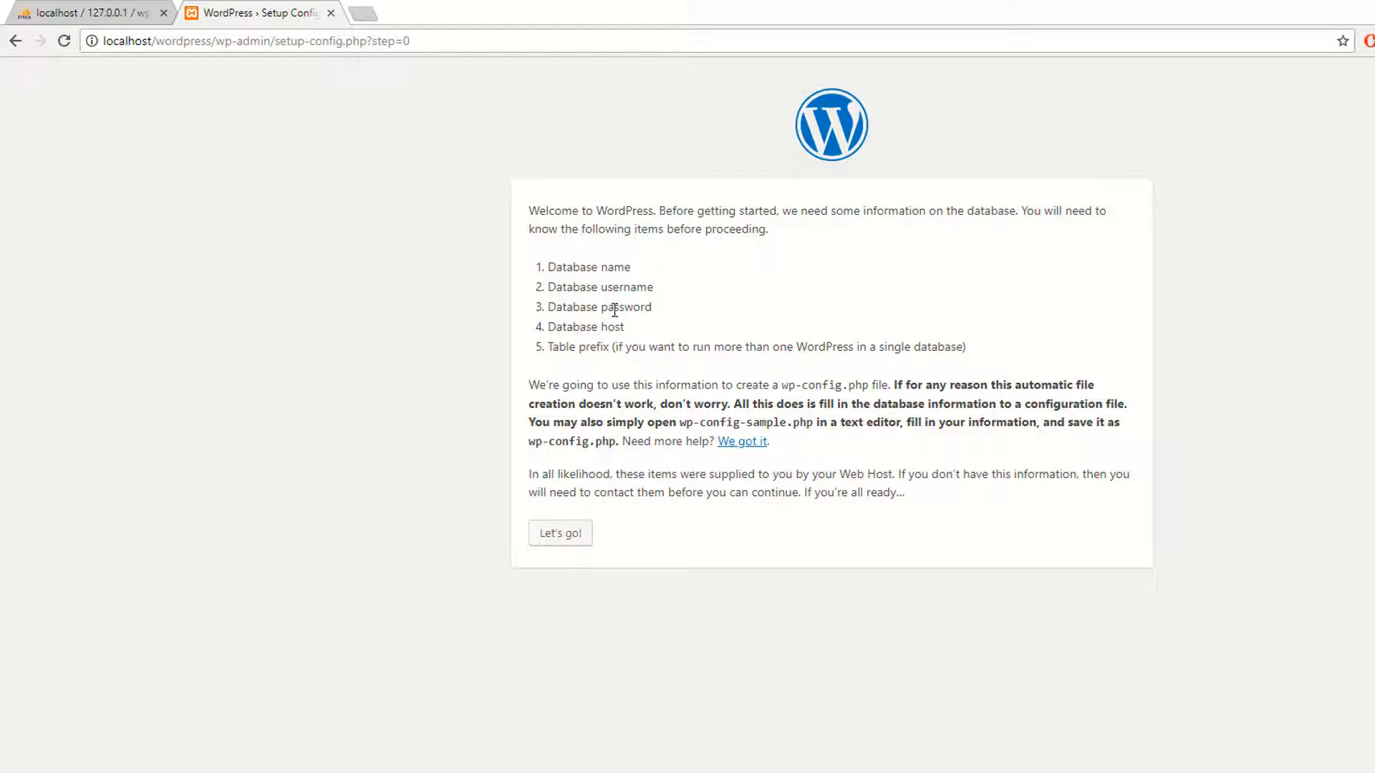
pyautogui.moveTo(546, 267); pyautogui.dragTo(666, 287)
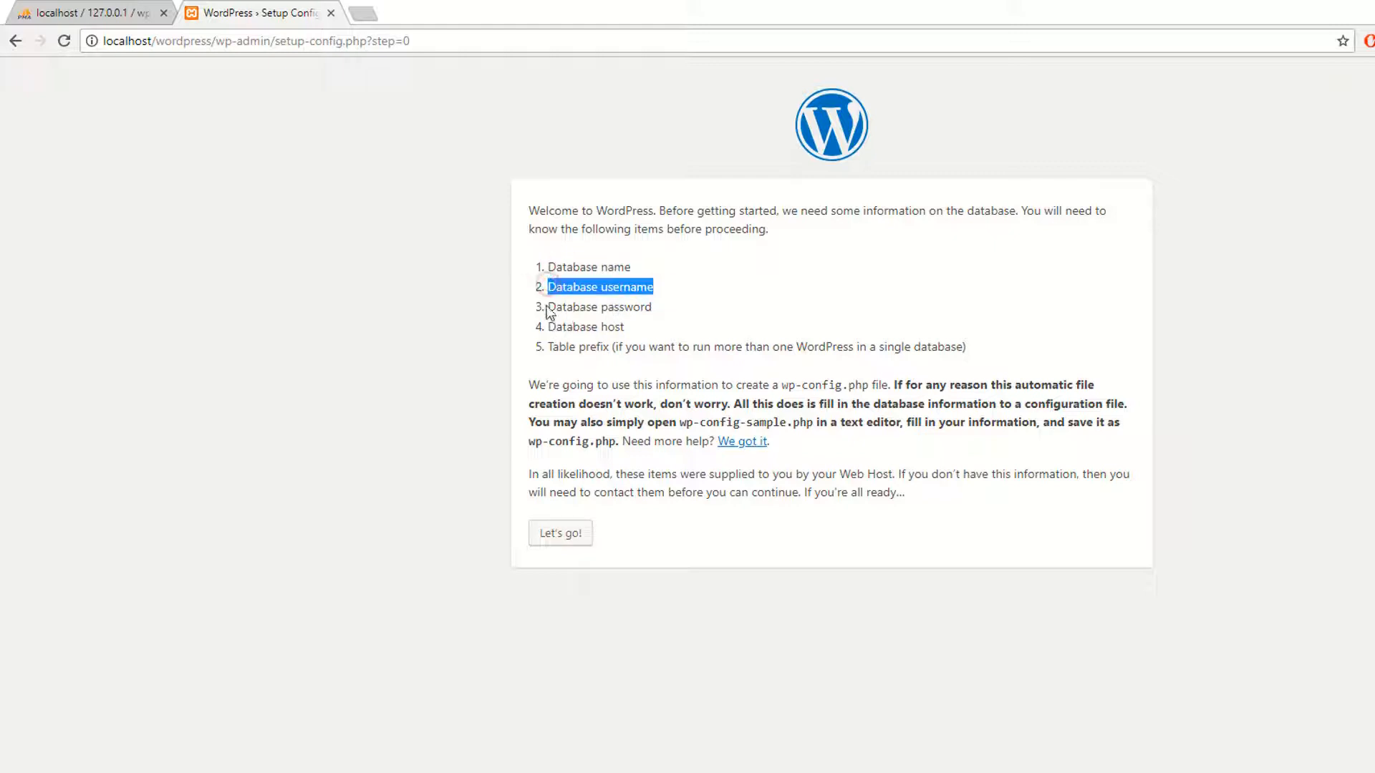
pyautogui.moveTo(547, 307); pyautogui.dragTo(652, 307)
pyautogui.moveTo(541, 327); pyautogui.dragTo(730, 347)
# Step: Start the connection form and set the database name to wp_new, matching phpMyAdmin
pyautogui.click(550, 536)
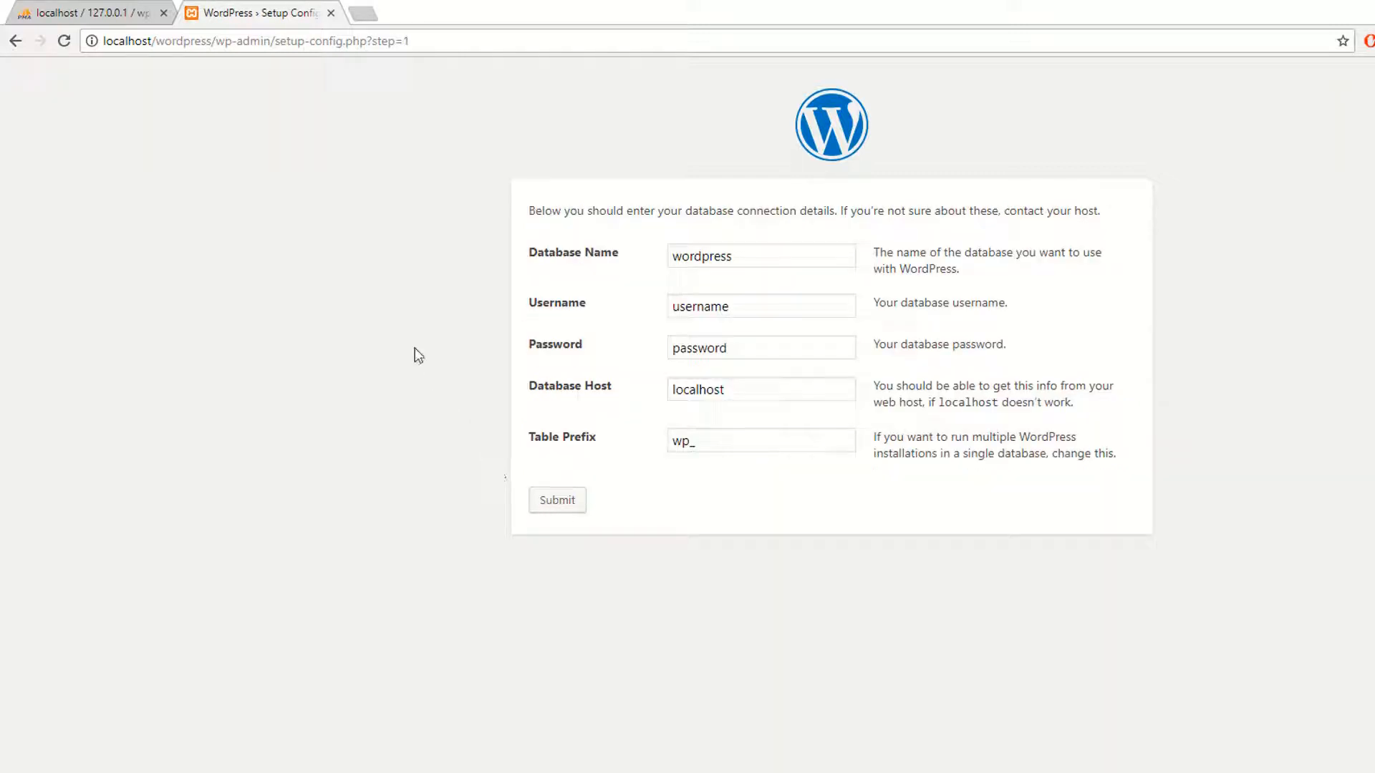
pyautogui.moveTo(739, 259); pyautogui.dragTo(614, 261)
pyautogui.click(497, 280)
pyautogui.click(85, 12)
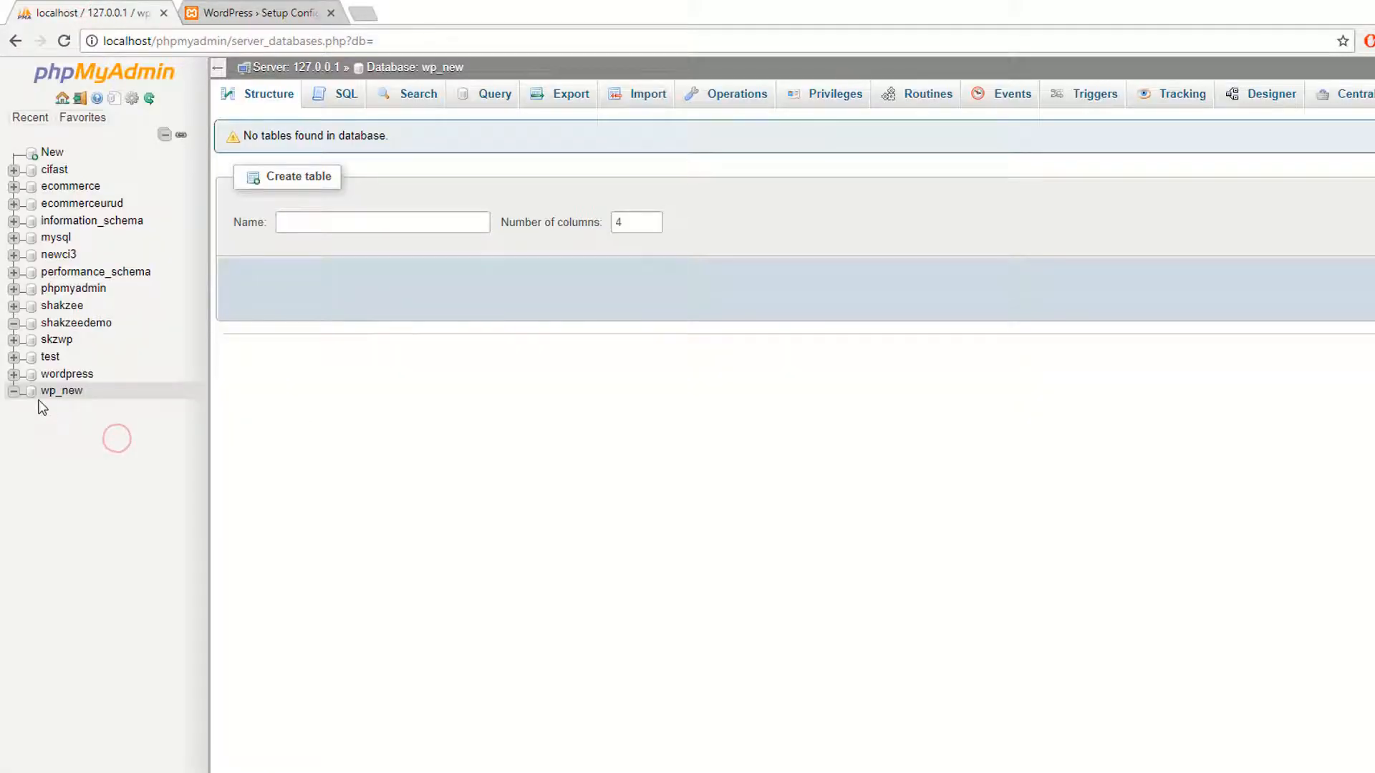
pyautogui.click(270, 5)
pyautogui.moveTo(764, 257); pyautogui.dragTo(565, 268)
pyautogui.write('wp_new')
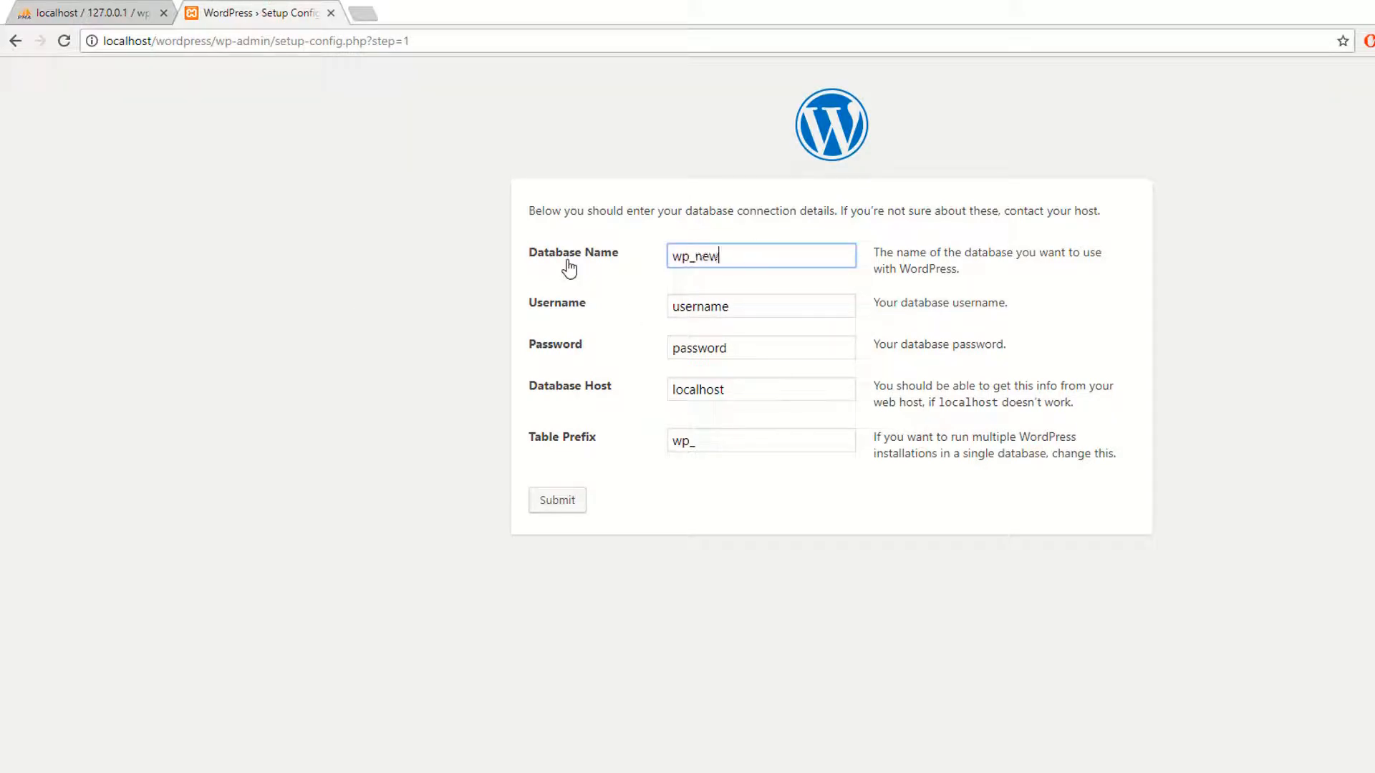
# Step: Enter username root, leave the password empty, and keep host localhost
pyautogui.doubleClick(764, 308)
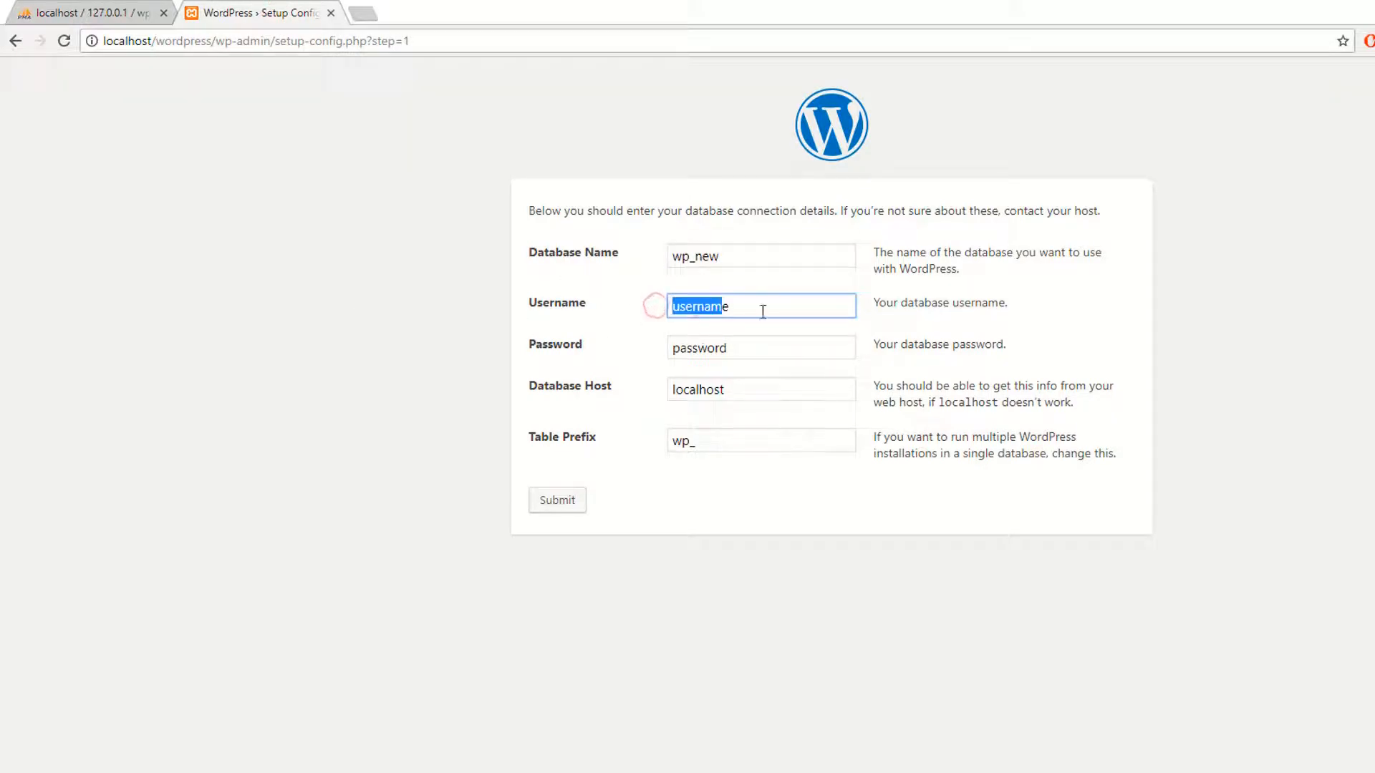
pyautogui.write('\\')
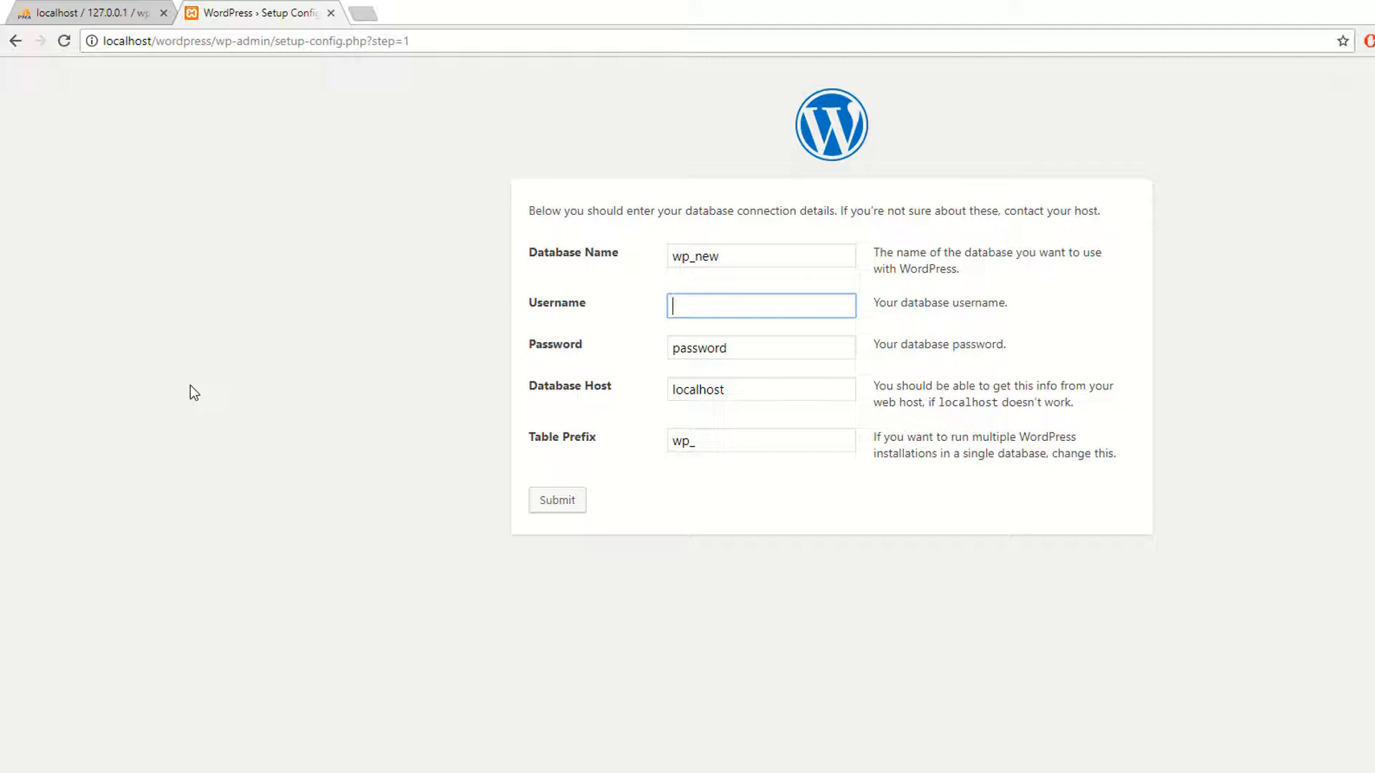
pyautogui.write('root')
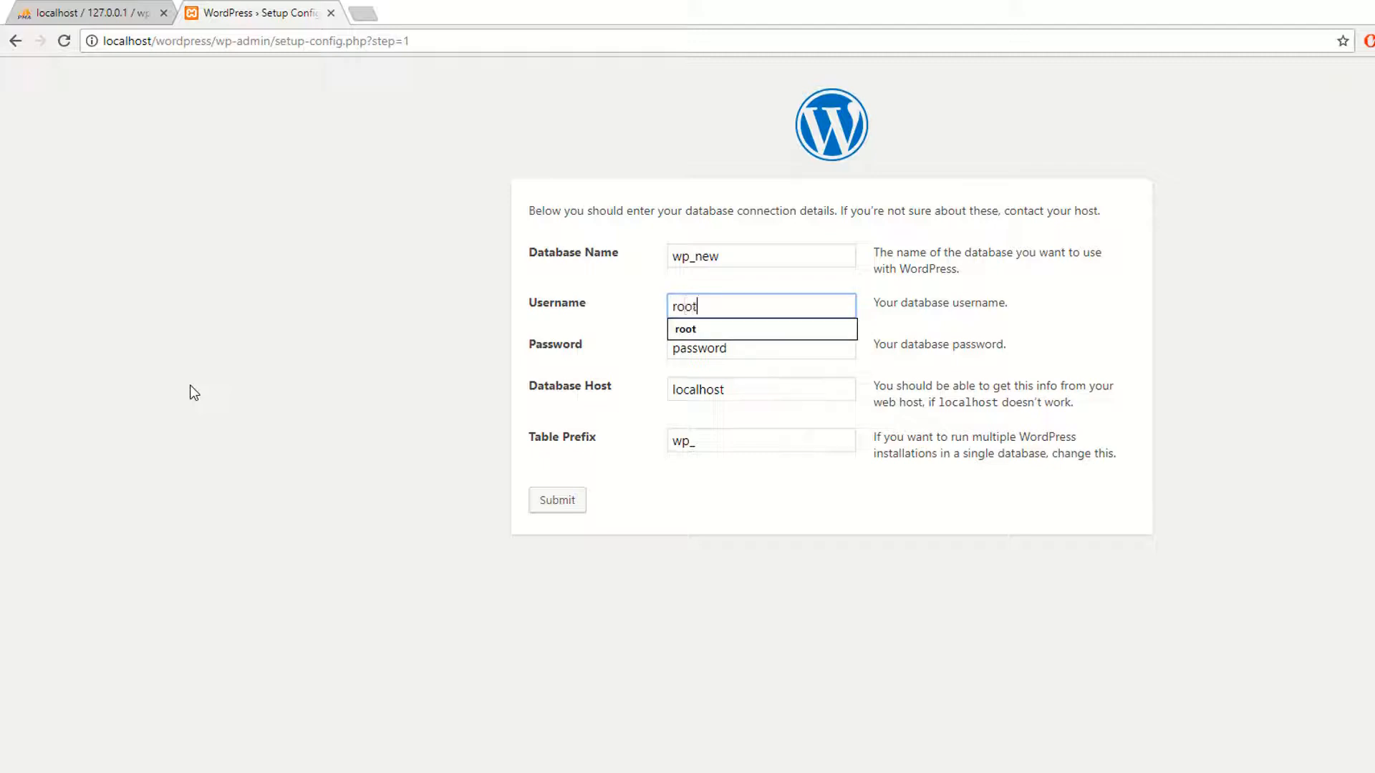
pyautogui.press('Tab')
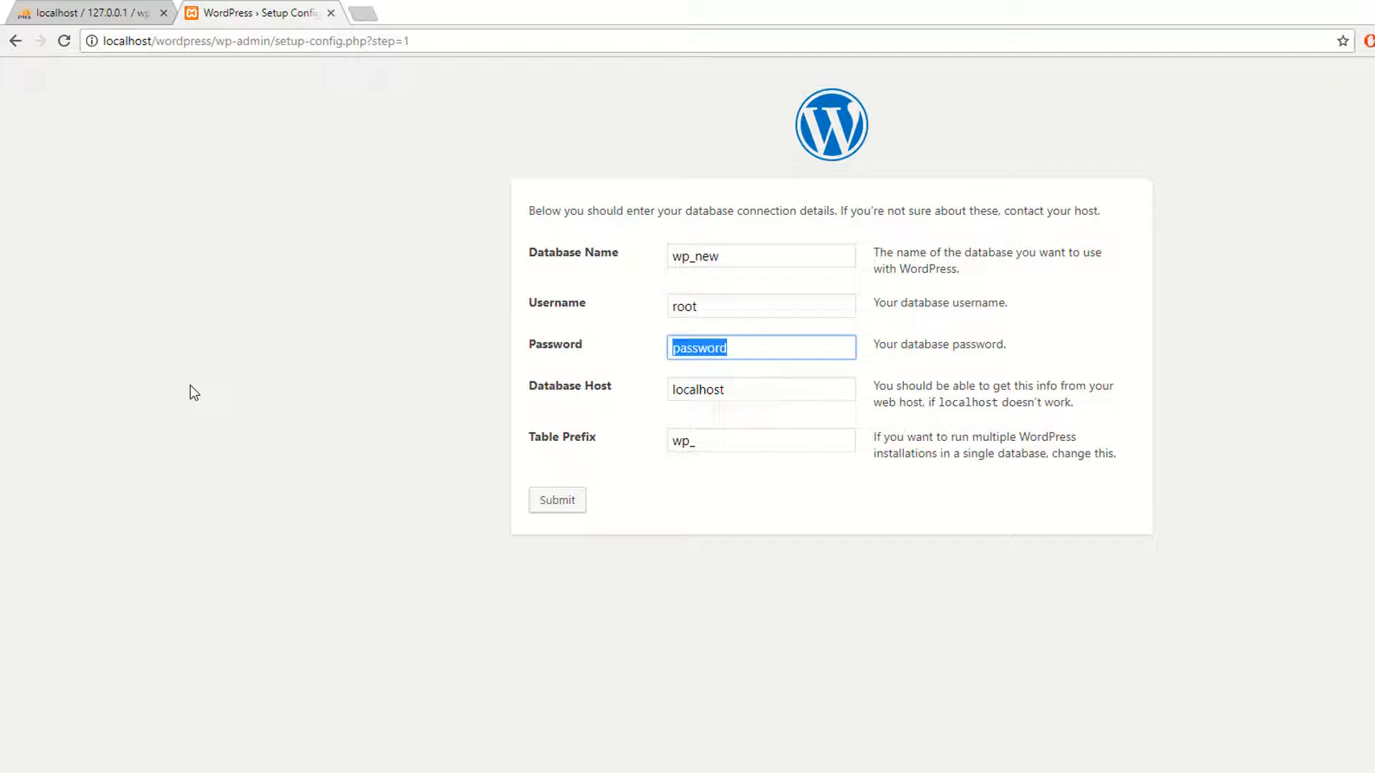
pyautogui.press('BackSpace')
pyautogui.click(699, 654)
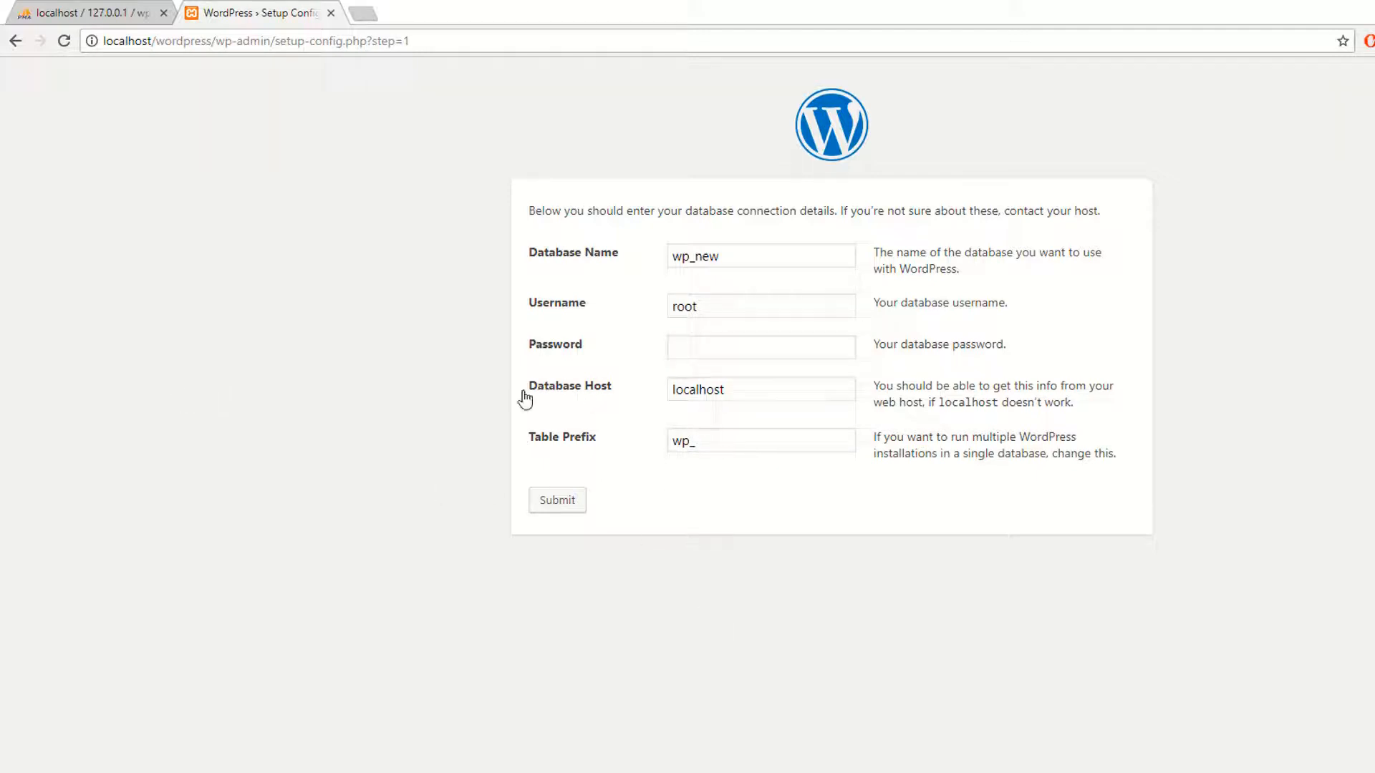
pyautogui.doubleClick(757, 386)
pyautogui.click(724, 607)
pyautogui.moveTo(742, 389); pyautogui.dragTo(671, 393)
pyautogui.click(698, 723)
# Step: Change the table prefix to skz_ and submit the database details
pyautogui.moveTo(694, 436); pyautogui.dragTo(626, 445)
pyautogui.click(696, 458)
pyautogui.click(691, 441)
pyautogui.hotkey('shift', 'Left')
pyautogui.hotkey('shift', 'Left')
pyautogui.write('skz')
pyautogui.click(694, 465)
pyautogui.click(45, 12)
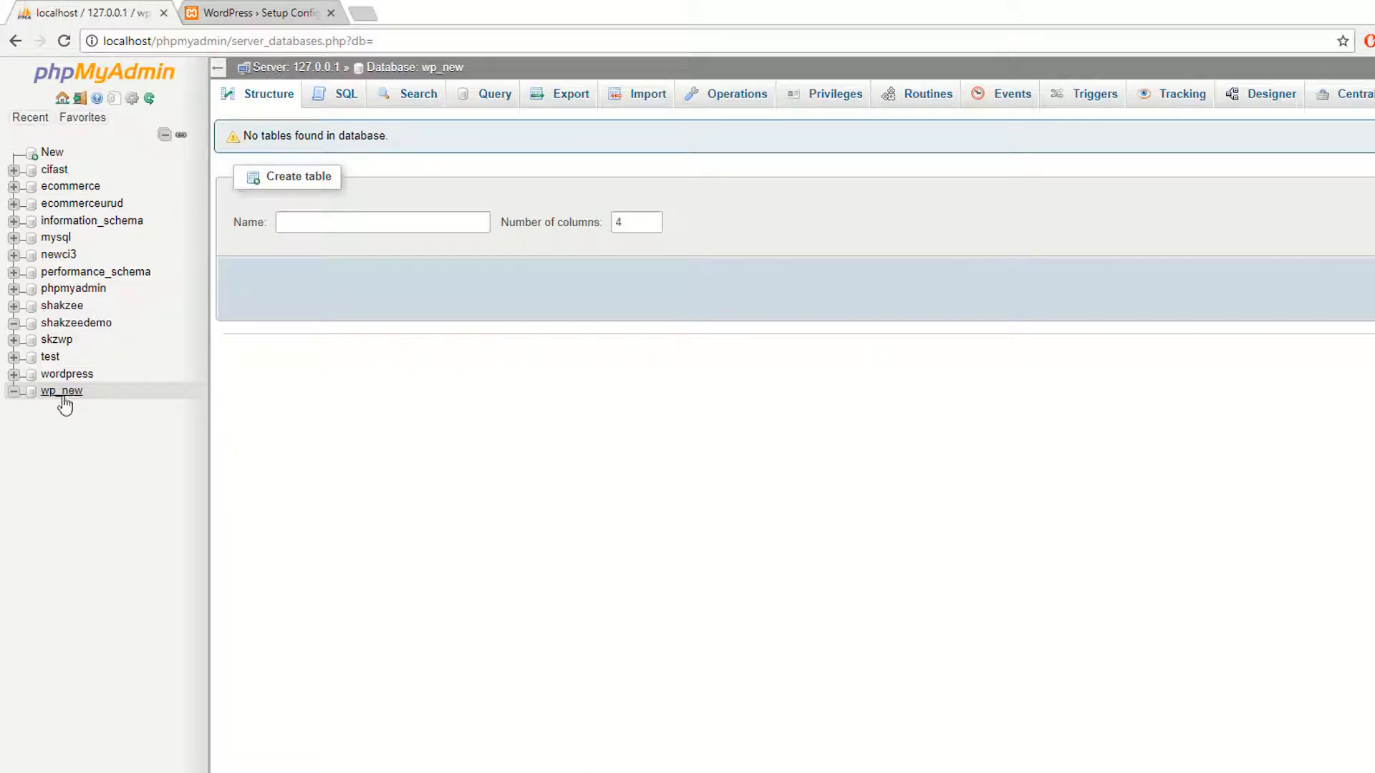
pyautogui.click(254, 12)
pyautogui.click(557, 500)
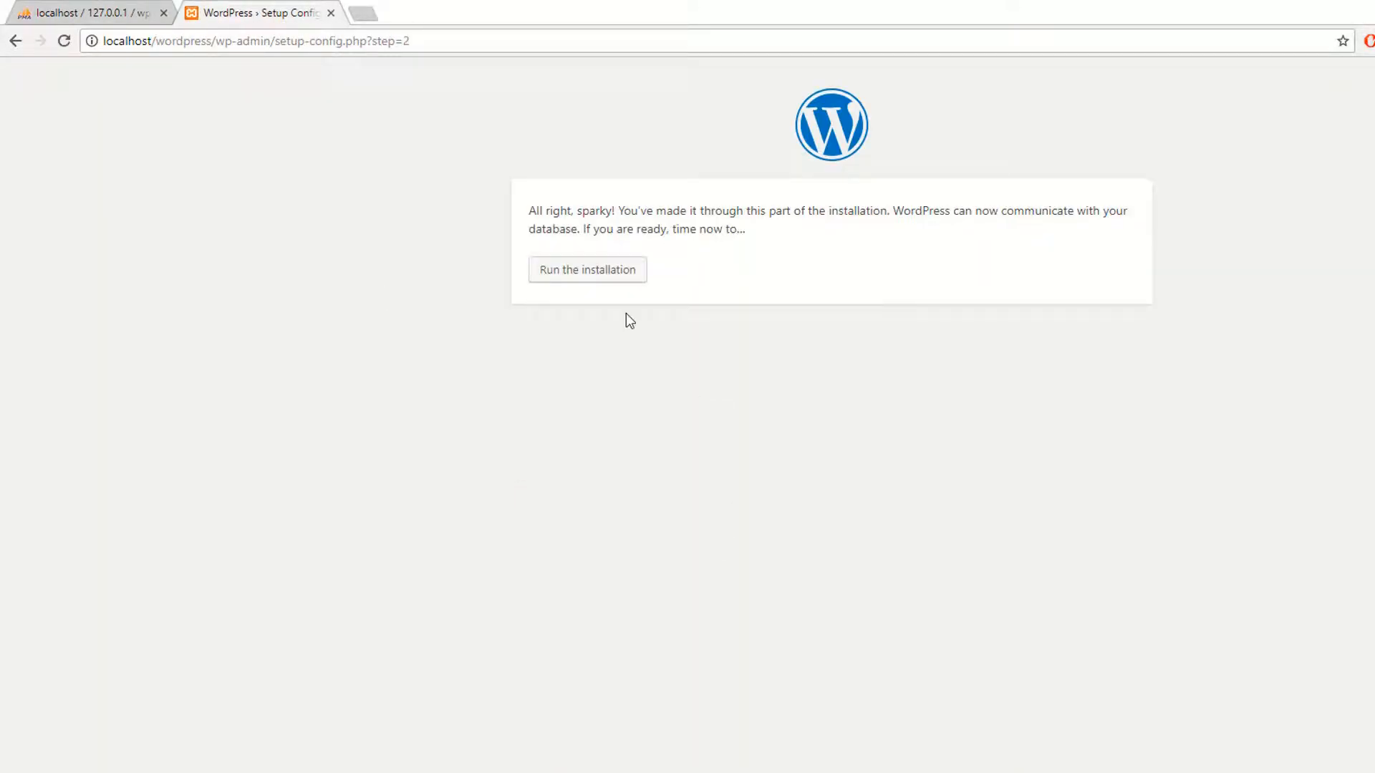
# Step: Run the installation and enter the site title skzeeeWp
pyautogui.moveTo(522, 211); pyautogui.dragTo(776, 208)
pyautogui.click(780, 219)
pyautogui.click(582, 269)
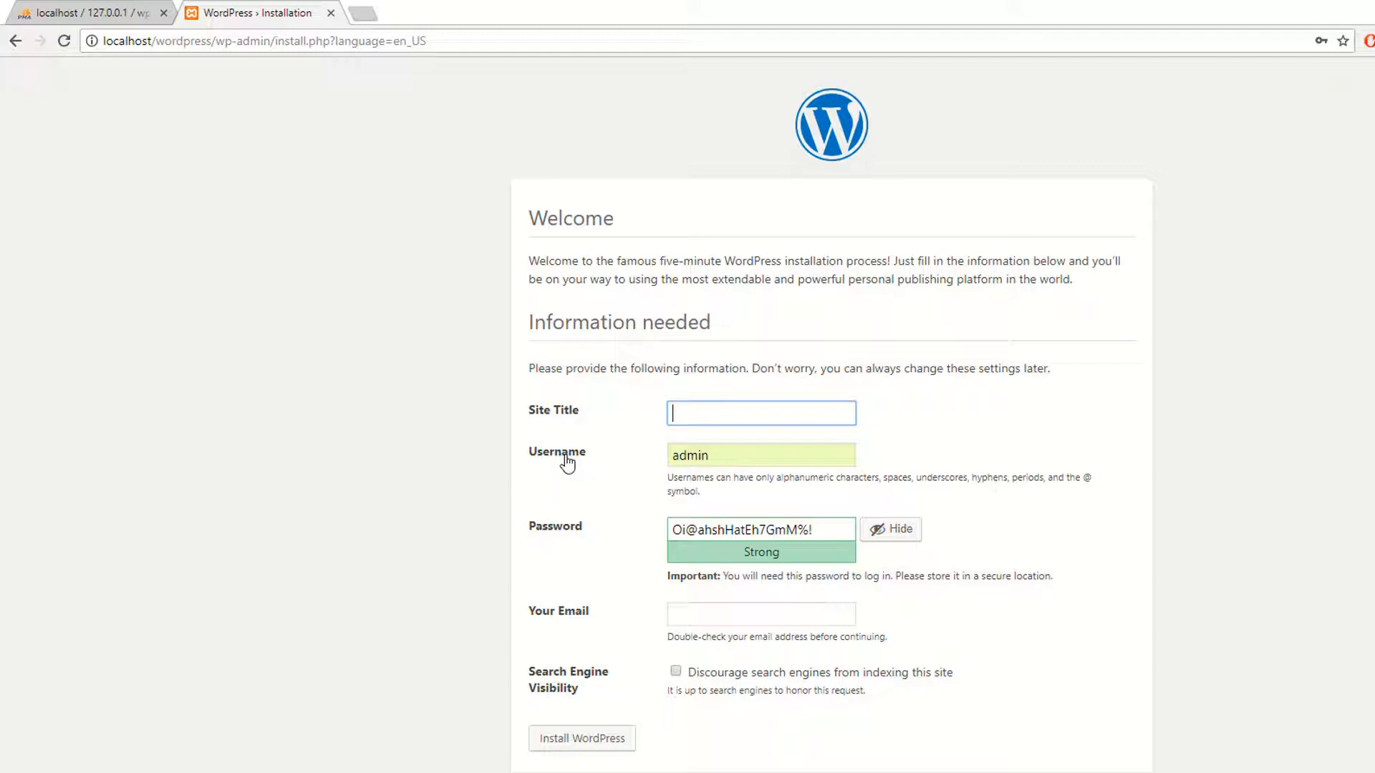
pyautogui.write('skzeeeWp')
# Step: Set the admin username and replace the generated password with a custom one
pyautogui.doubleClick(810, 456)
pyautogui.write('shakzeedp')
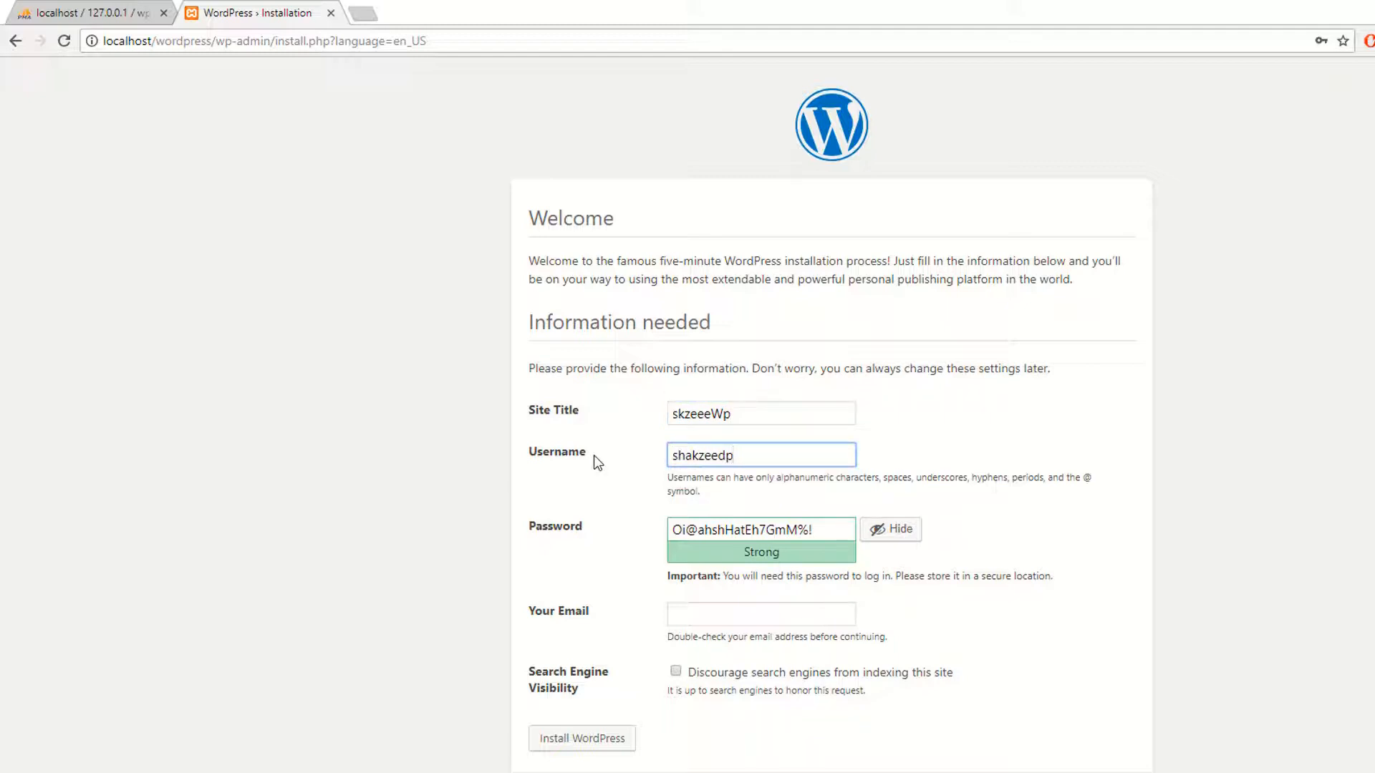
pyautogui.click(526, 528)
pyautogui.press('BackSpace')
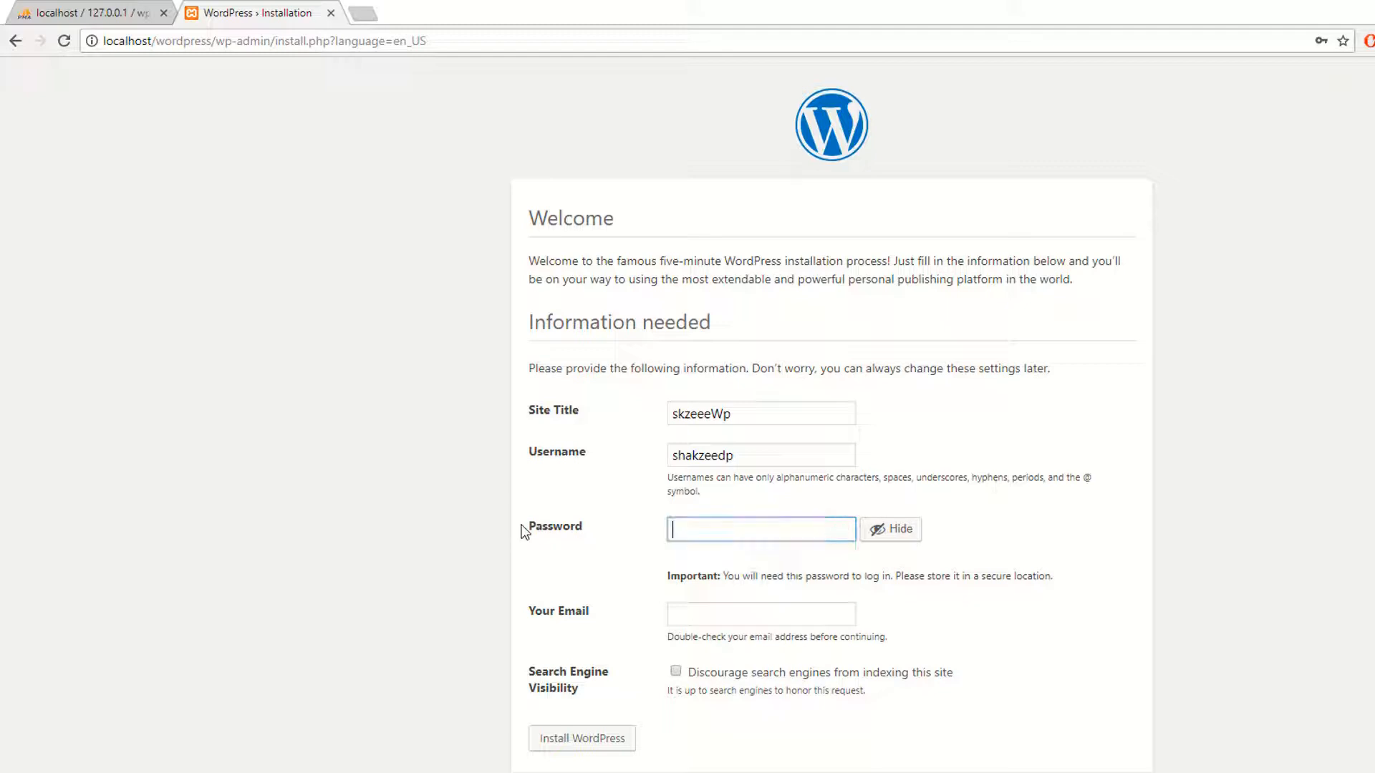
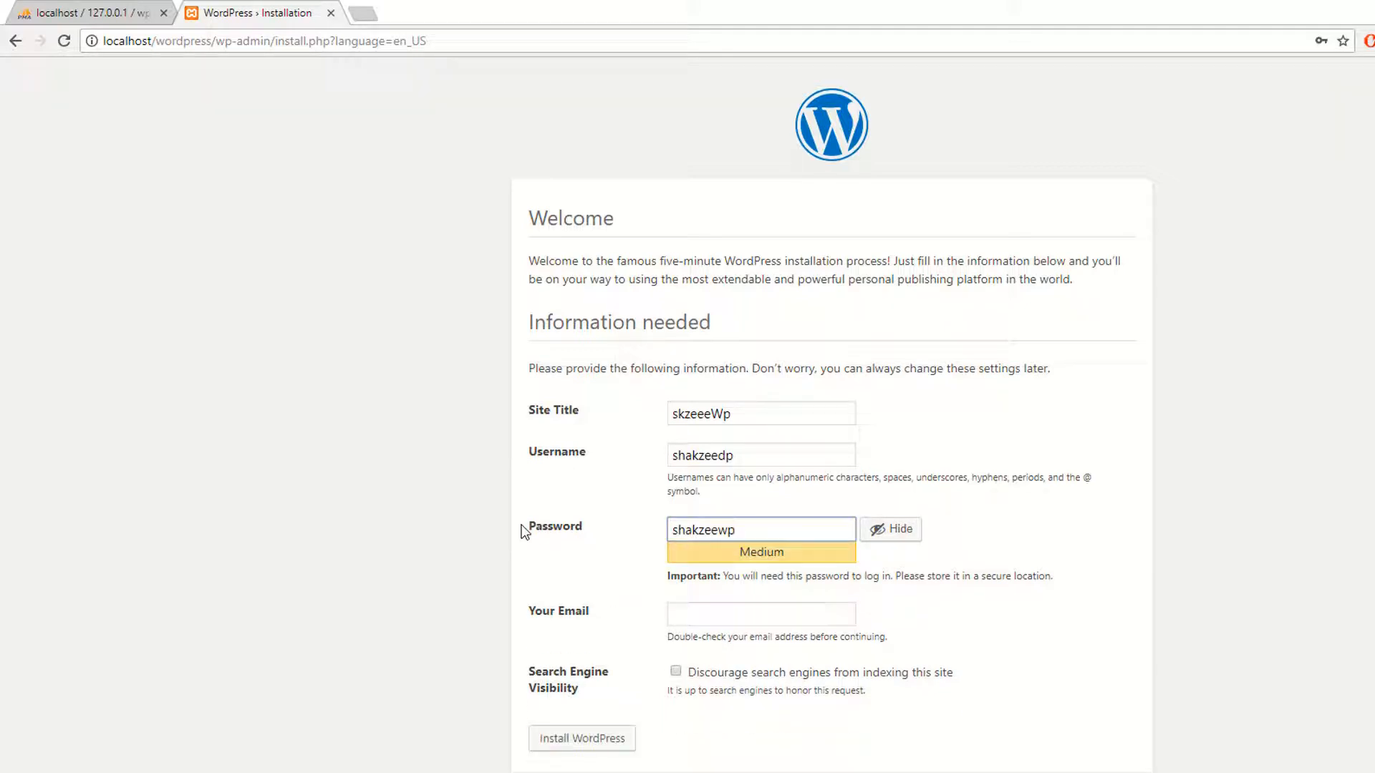
pyautogui.click(727, 452)
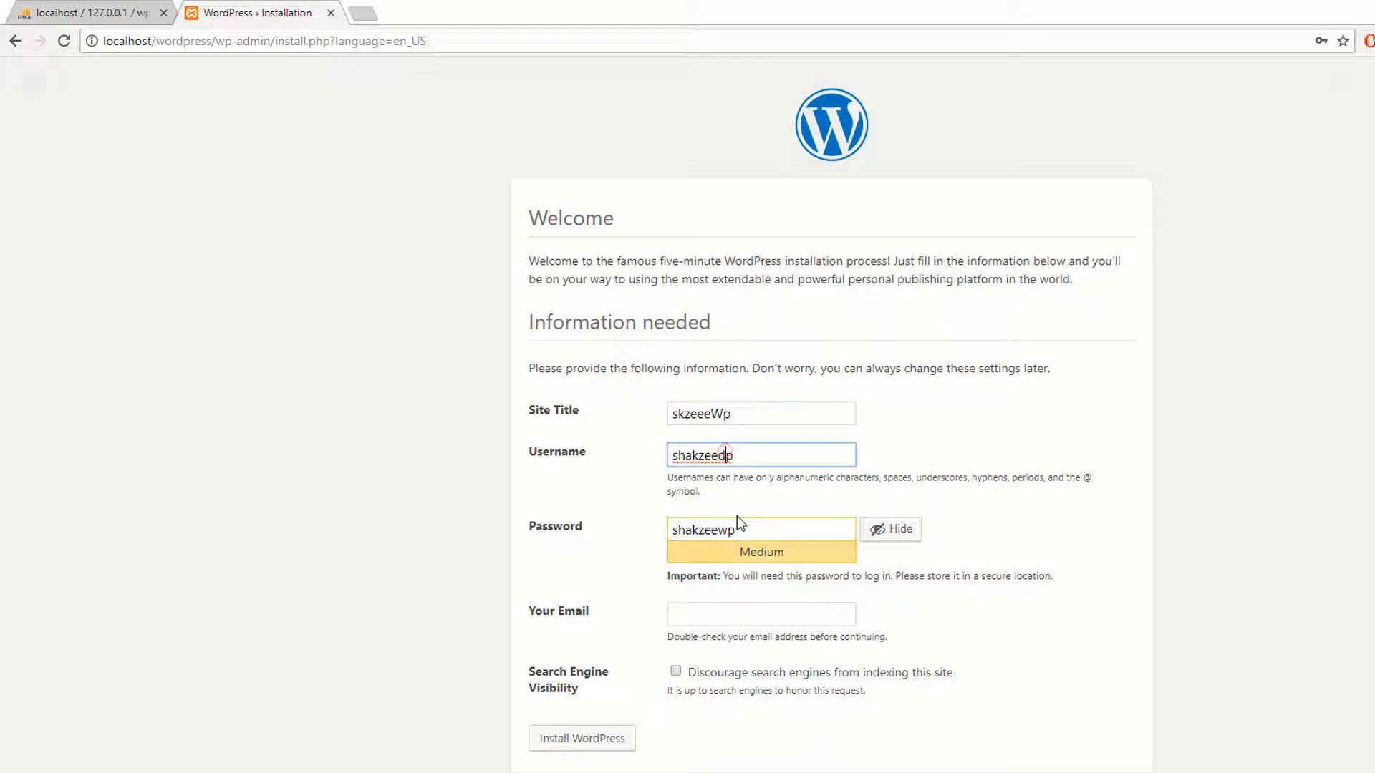
pyautogui.press('BackSpace')
pyautogui.write('w')
pyautogui.click(1017, 555)
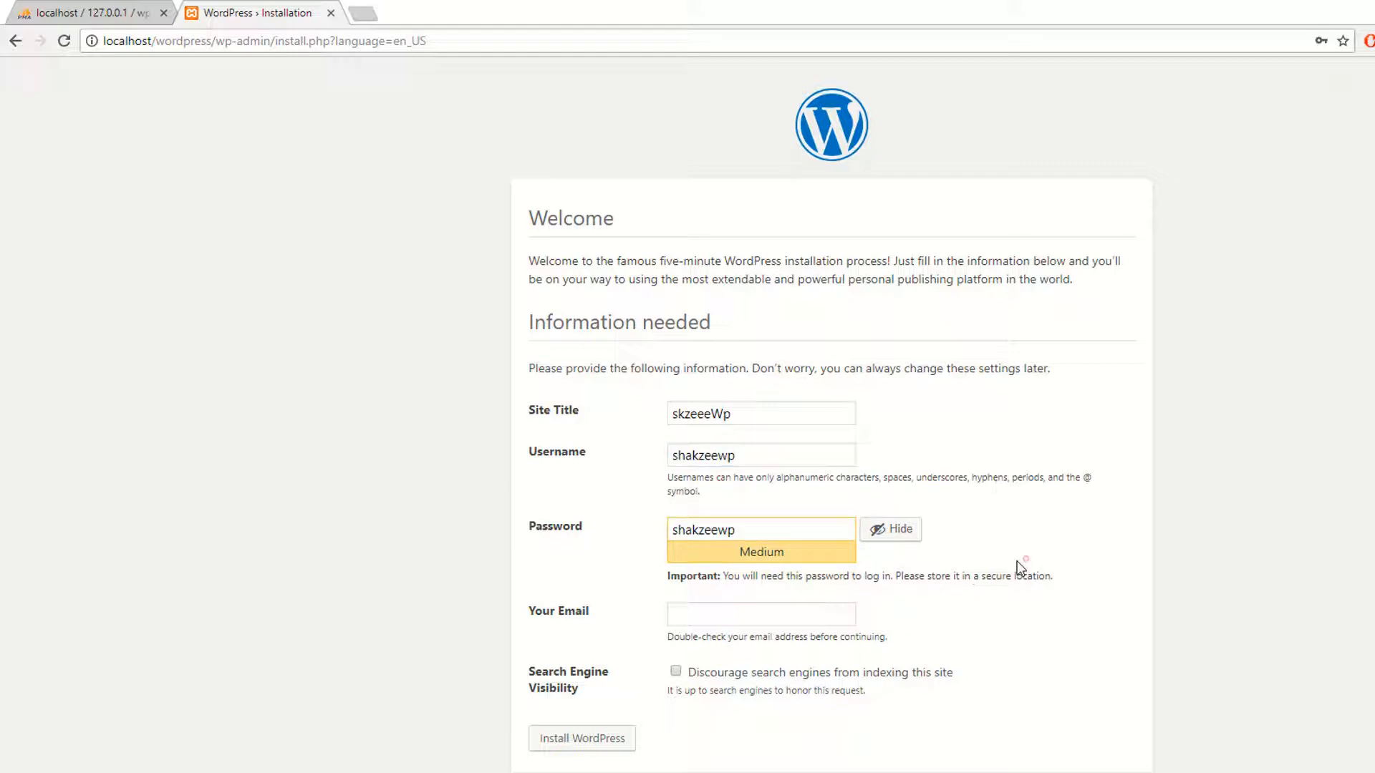
# Step: Fill in the admin e-mail from saved suggestions and install WordPress
pyautogui.click(719, 606)
pyautogui.click(732, 635)
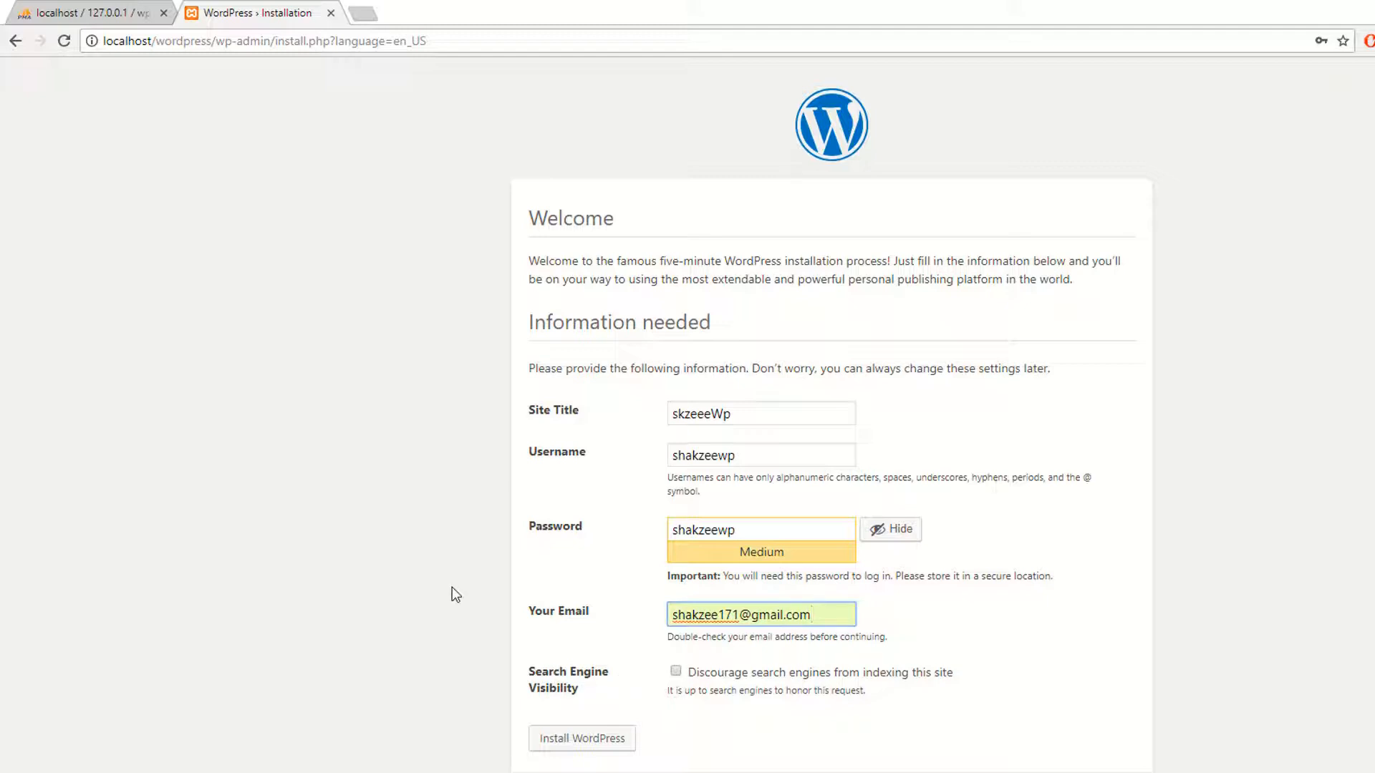
pyautogui.click(565, 737)
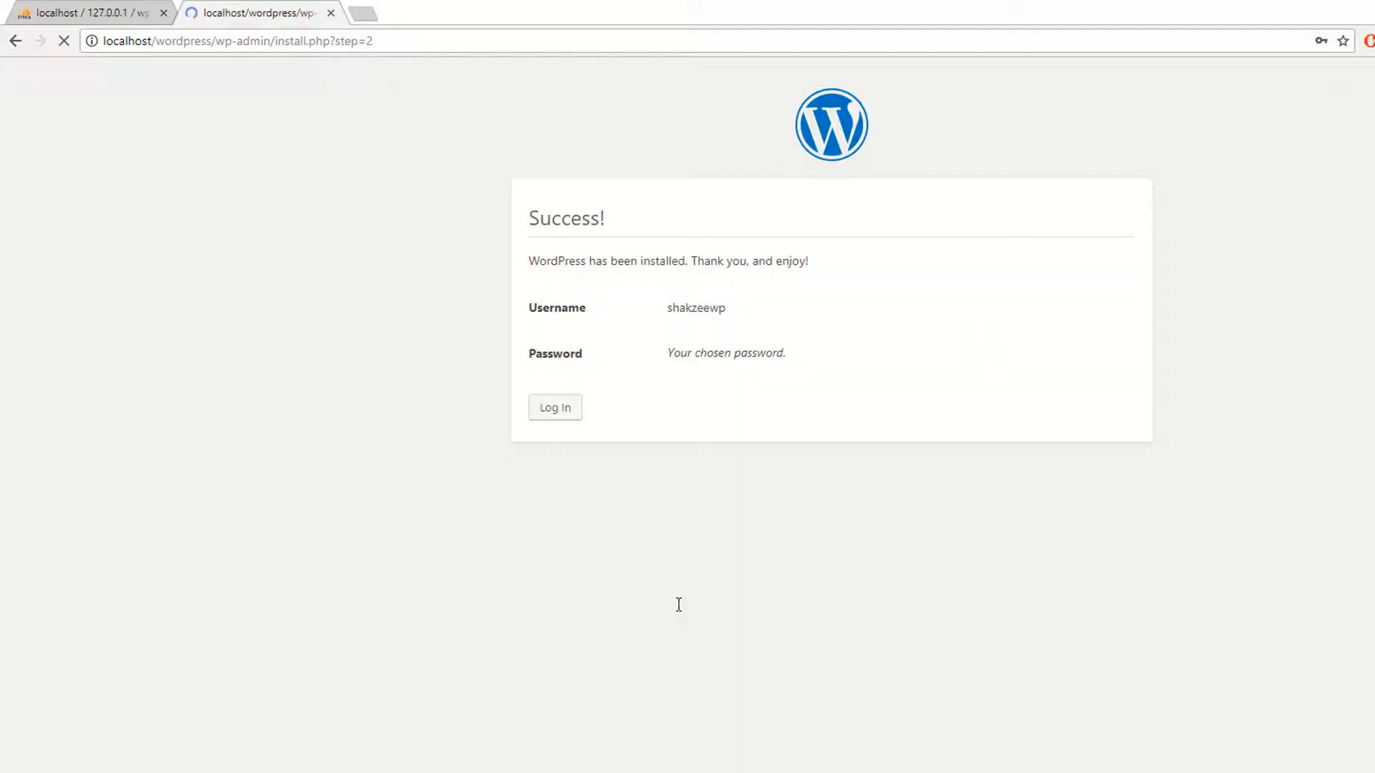
# Step: Log in with the admin username and password, with Remember Me ticked
pyautogui.click(571, 409)
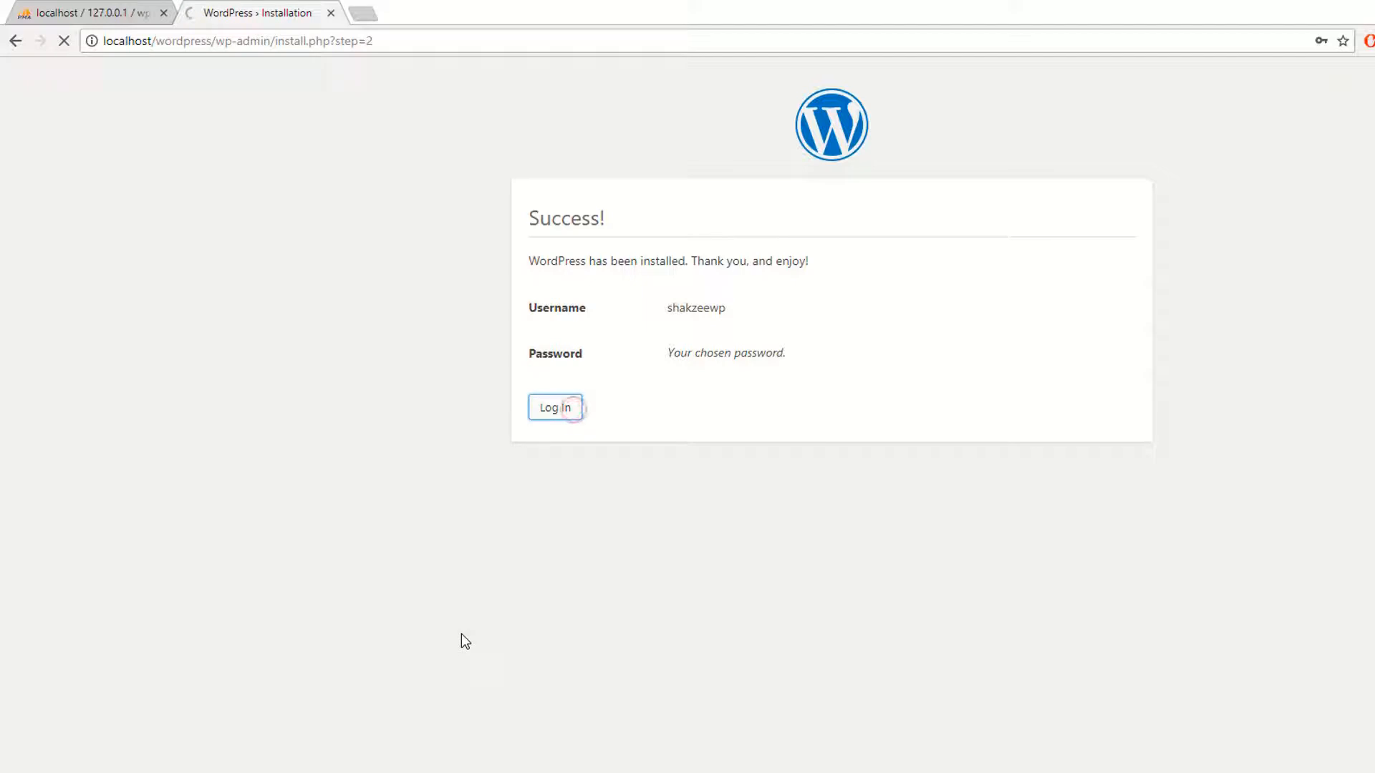
pyautogui.click(785, 343)
pyautogui.hotkey('ctrl', 'a')
pyautogui.write('shakzeewp')
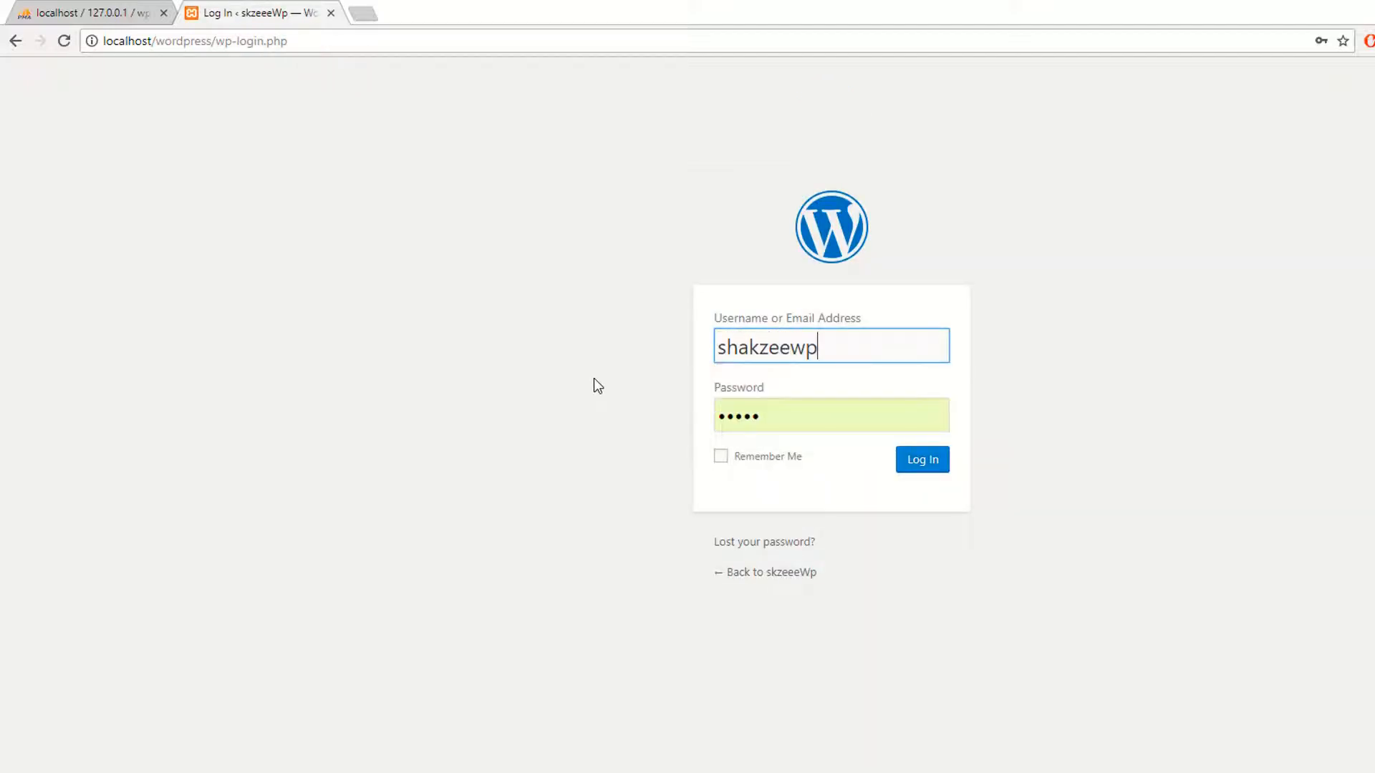
pyautogui.press('Tab')
pyautogui.write('•••••••••')
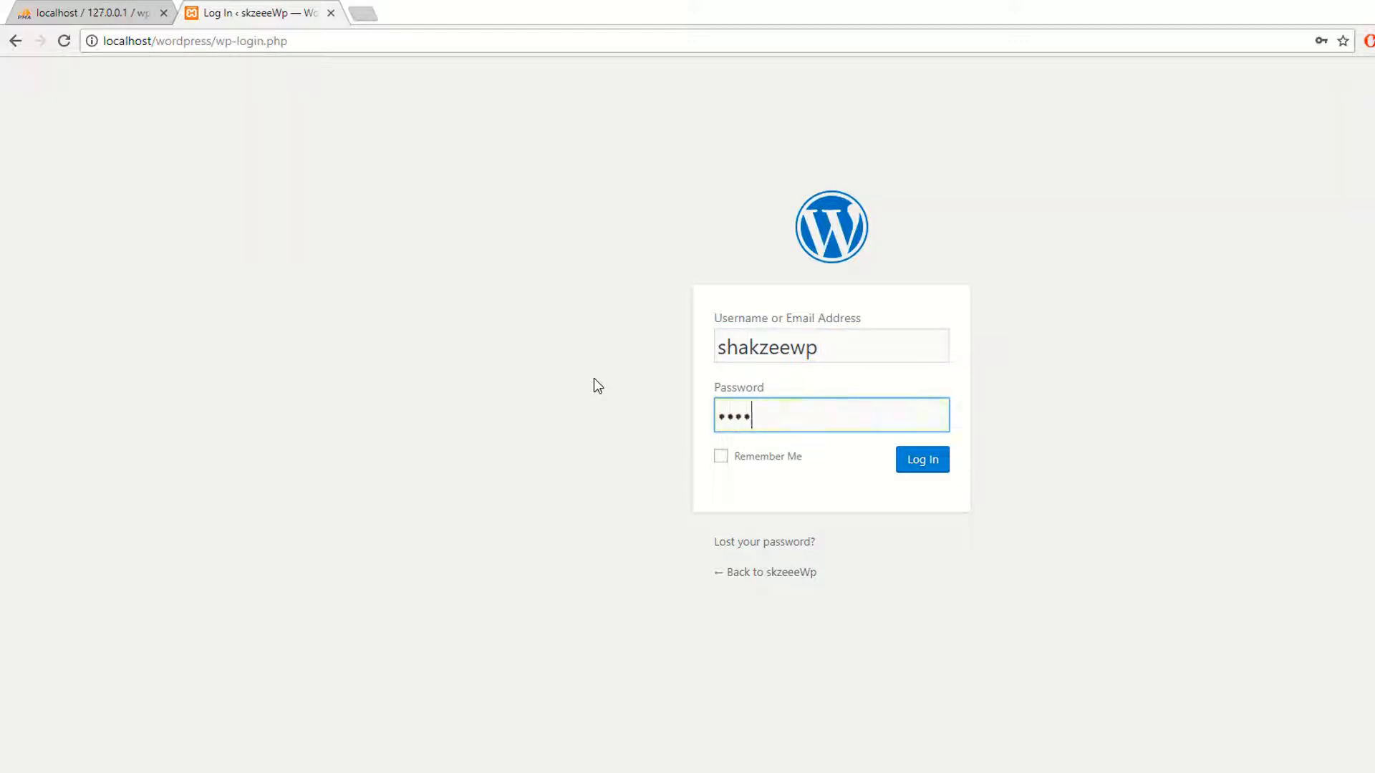
pyautogui.click(720, 456)
pyautogui.click(911, 467)
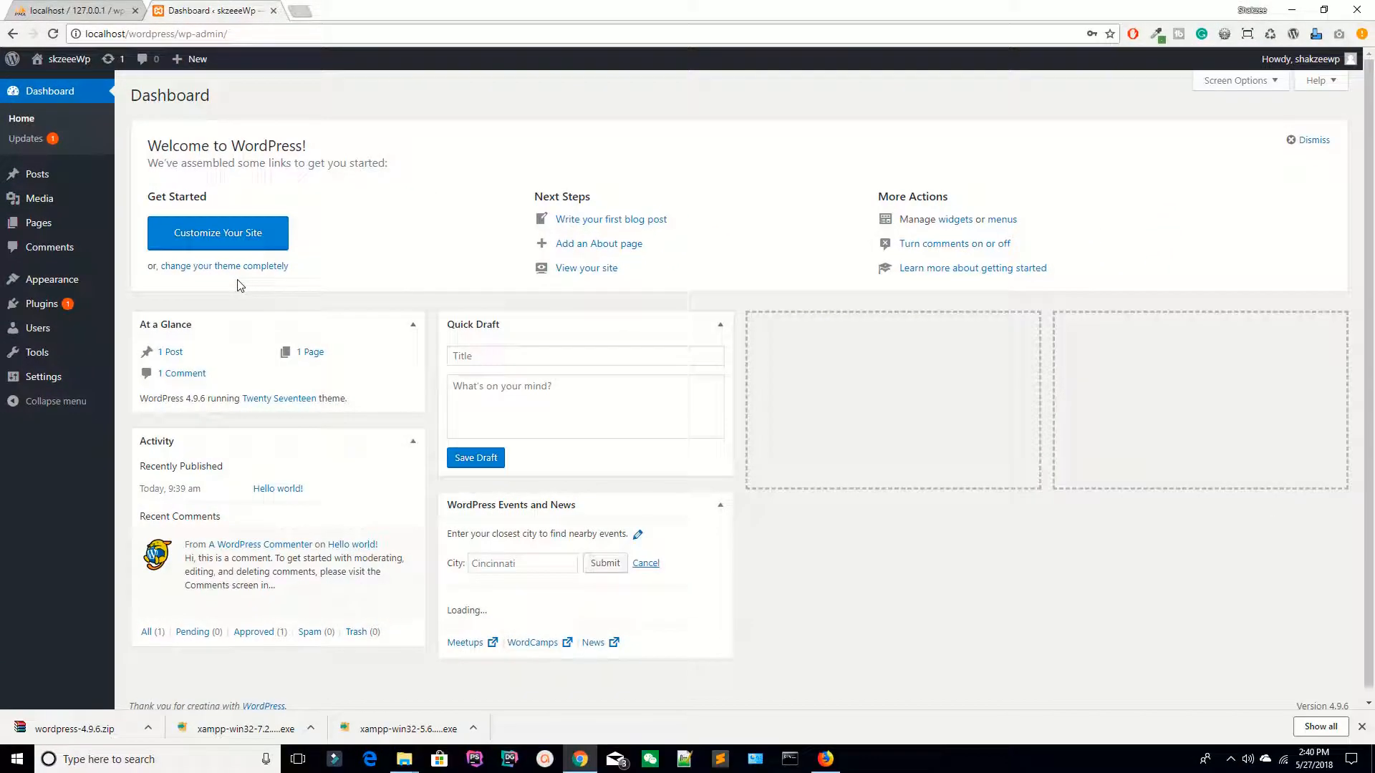
# Step: Check the Updates page, then return to the Dashboard
pyautogui.click(28, 138)
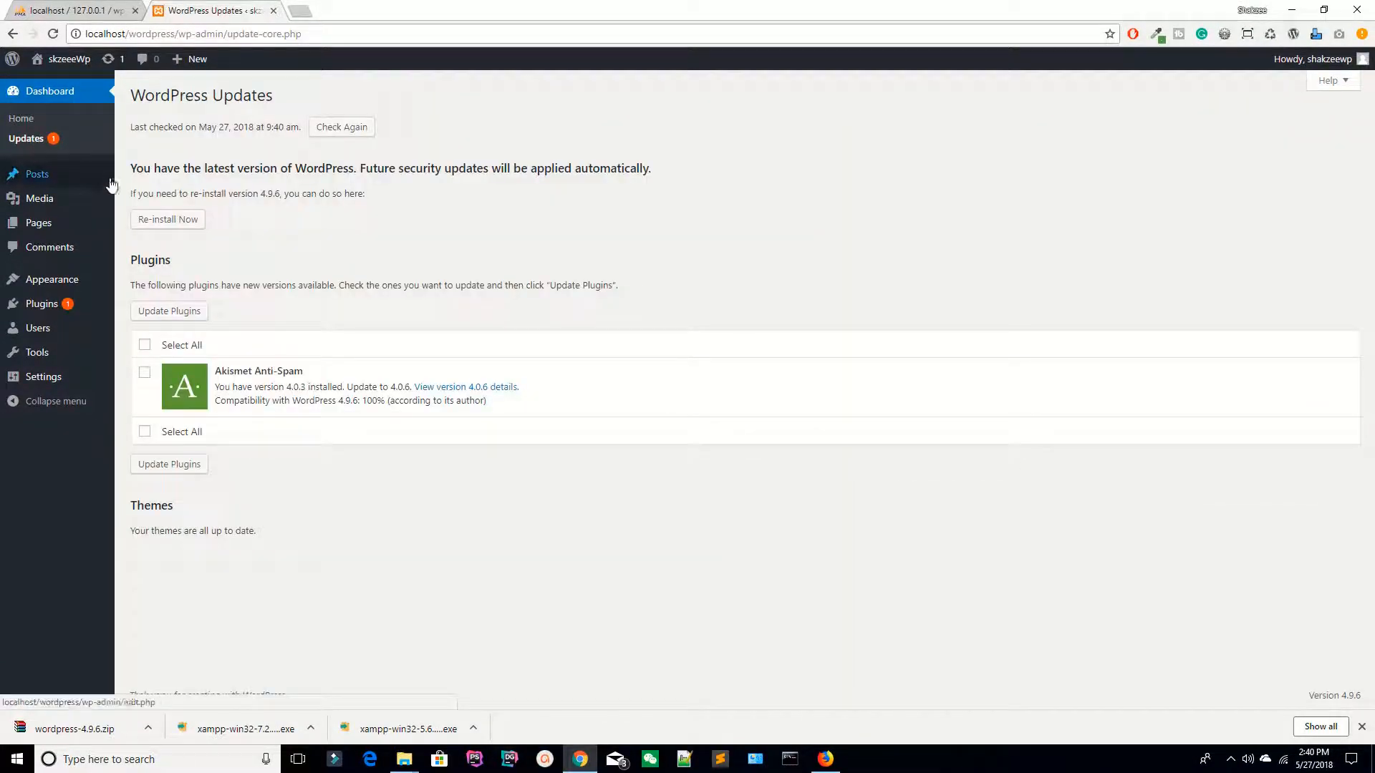
pyautogui.click(32, 91)
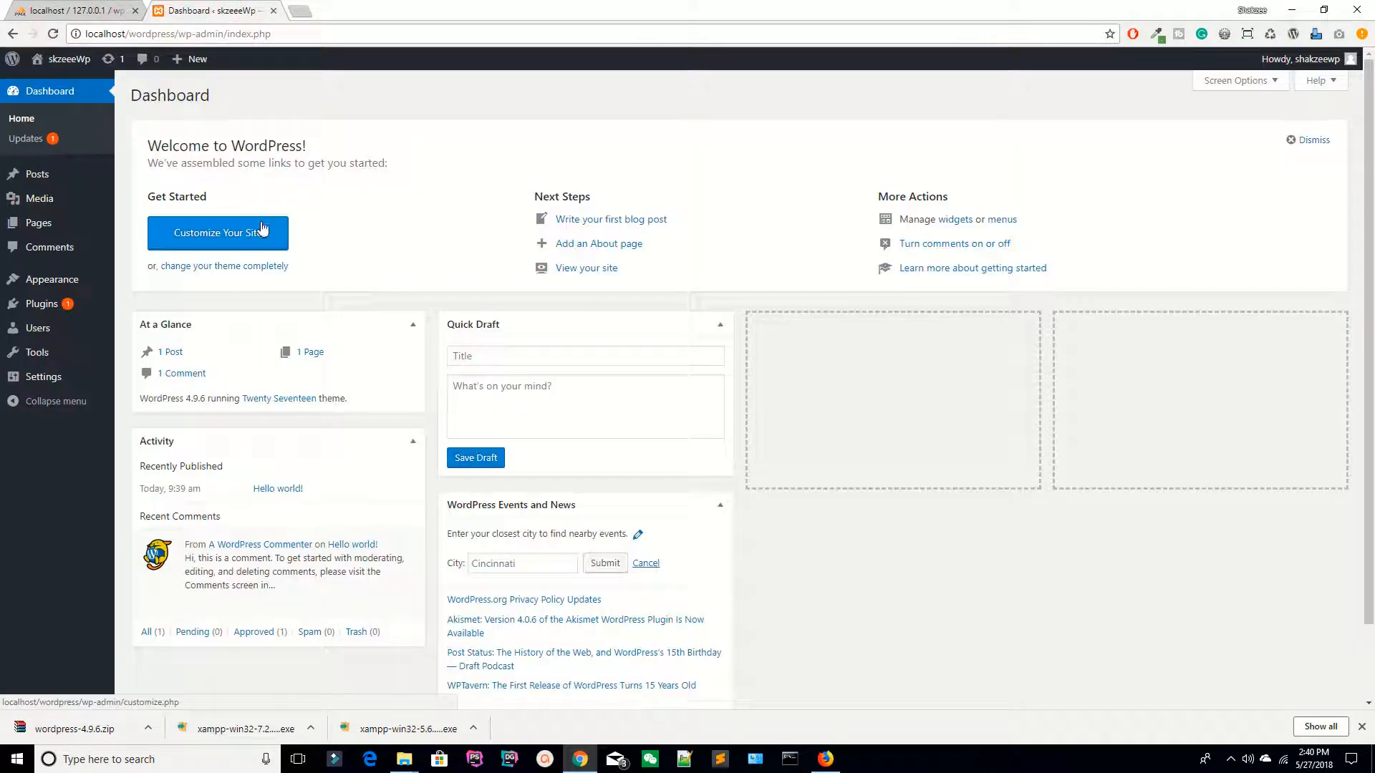
pyautogui.click(1361, 727)
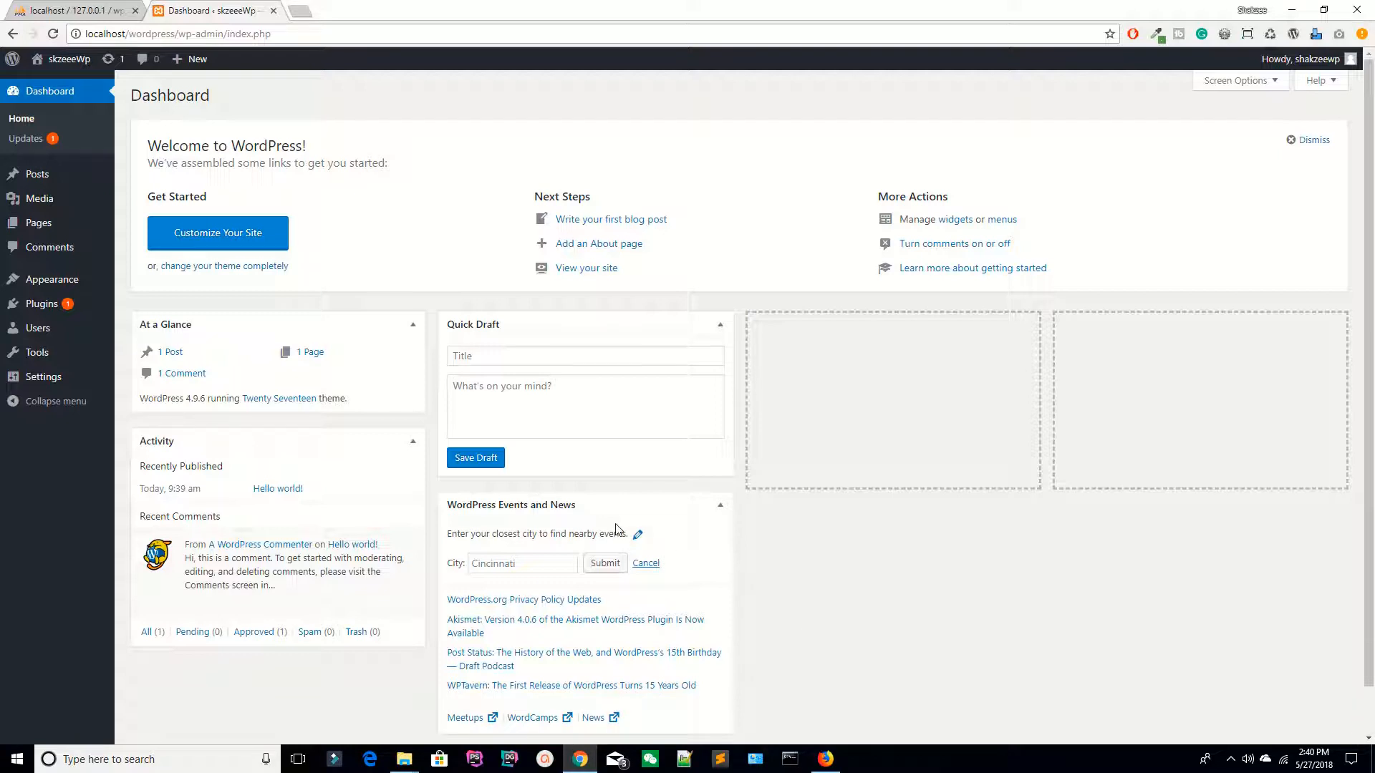